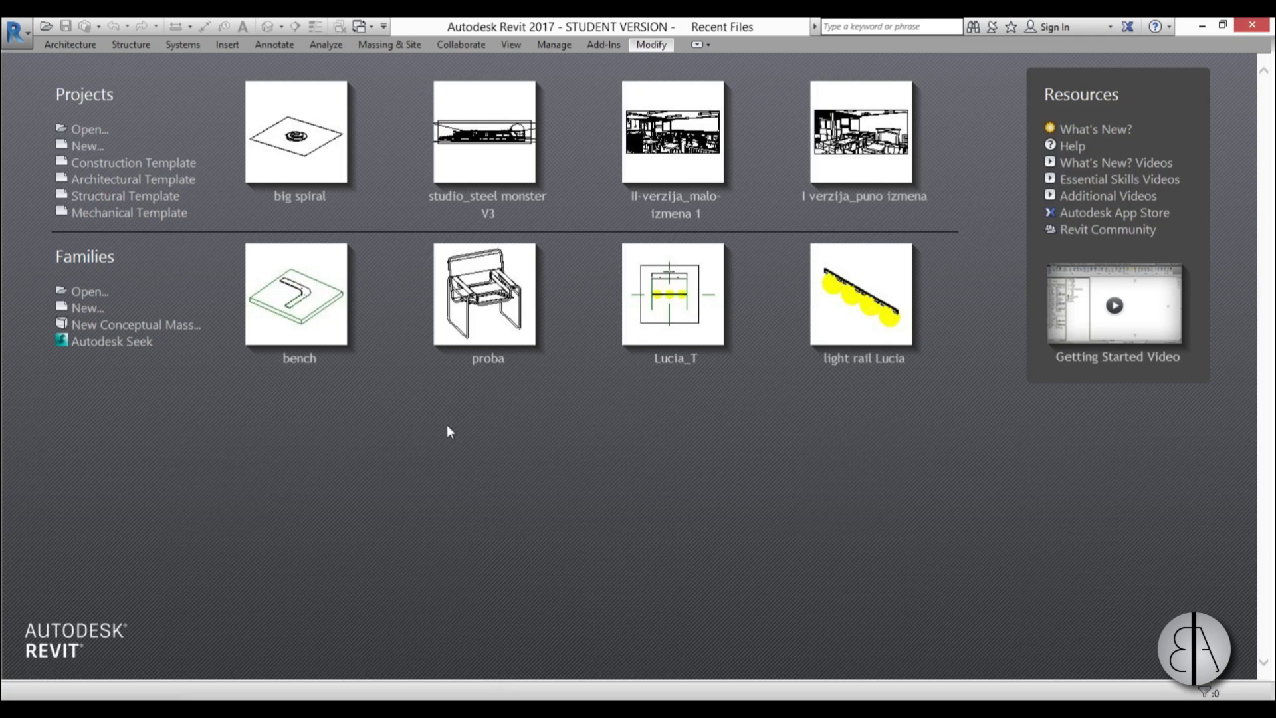
Step: Create a new project from the Architectural Template
{"action": "left_click", "coordinate": [123, 181]}
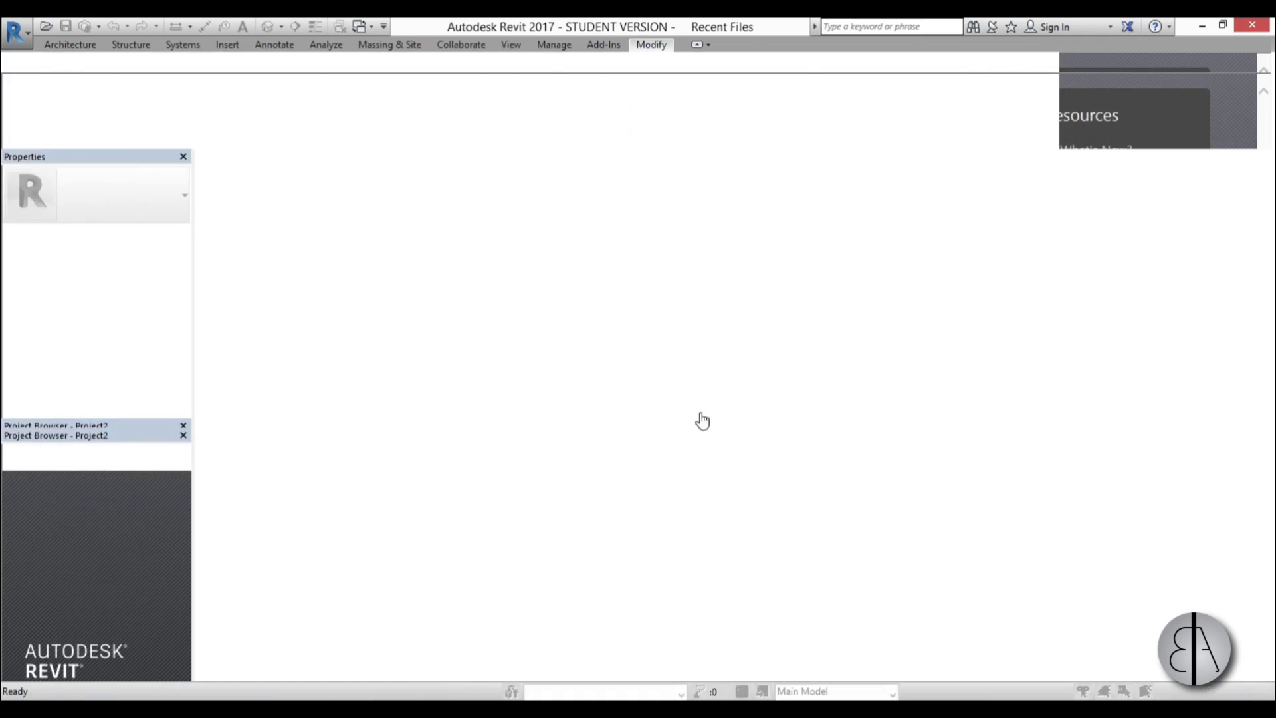
{"action": "middle_click_drag", "start_coordinate": [732, 401], "coordinate": [688, 392]}
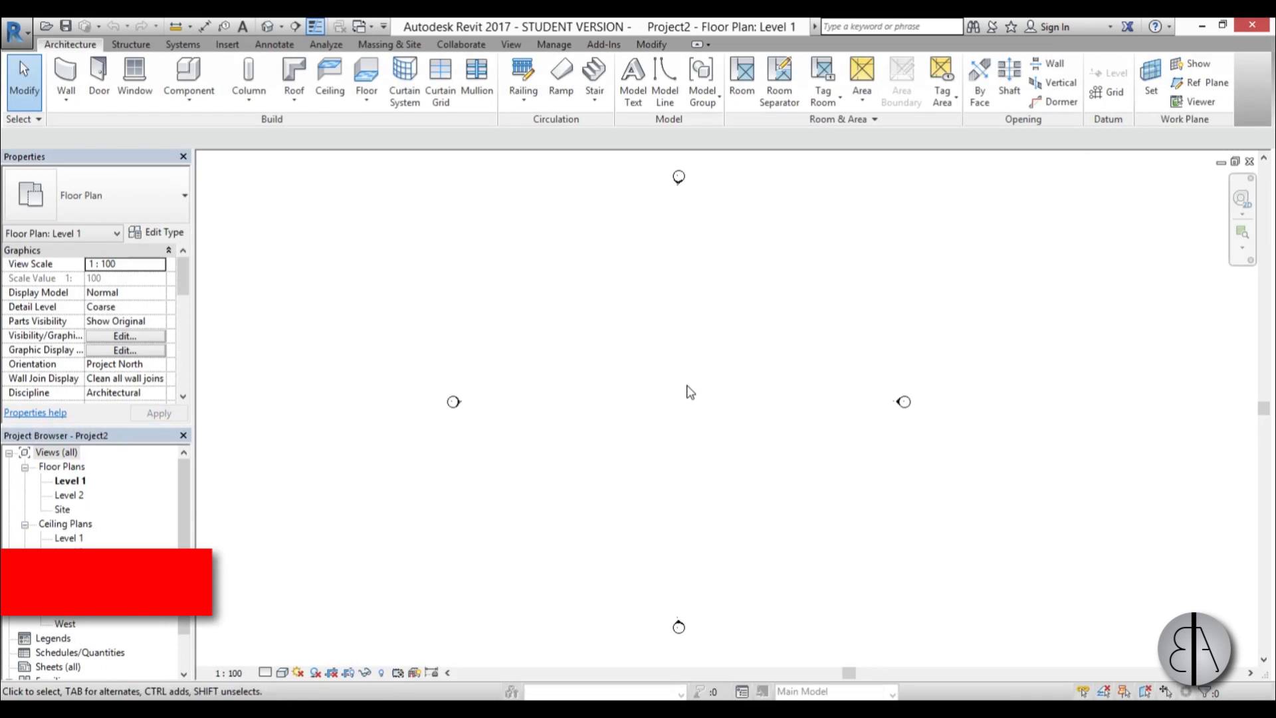
Step: Set the project's length units to centimeters in the Project Units
{"action": "key", "text": "u"}
{"action": "key", "text": "n"}
{"action": "left_click", "coordinate": [665, 312]}
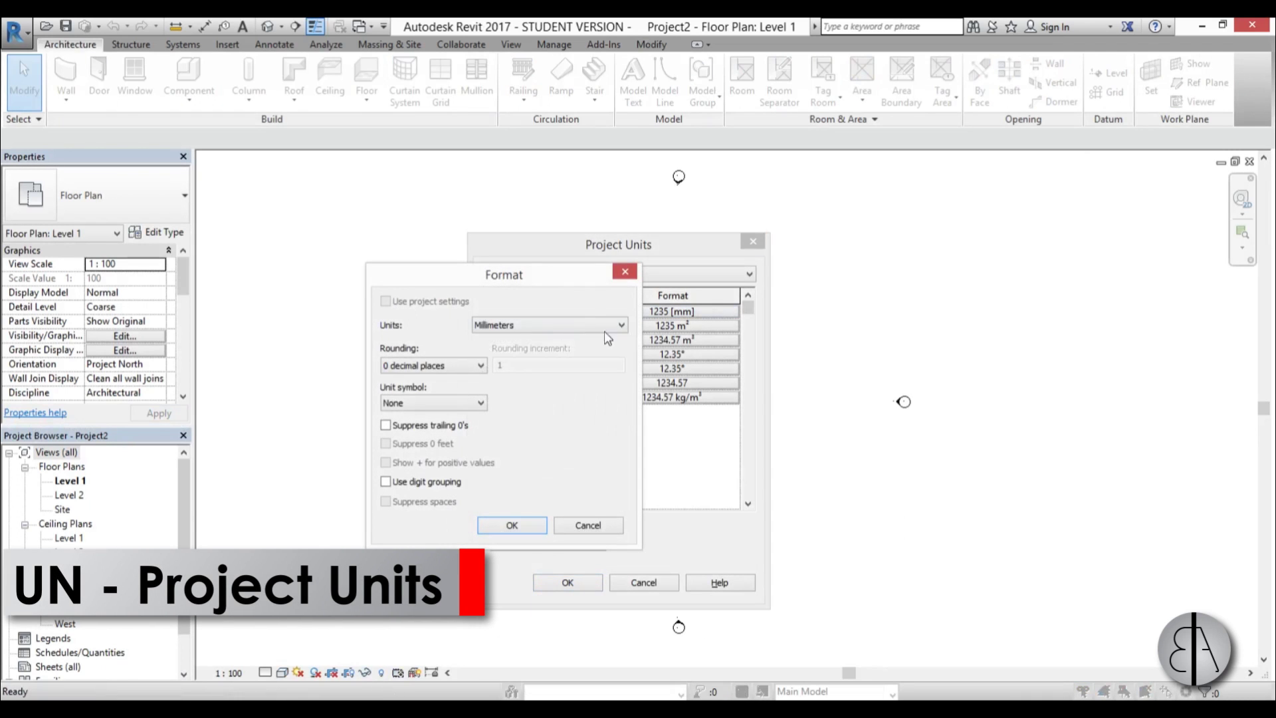
{"action": "left_click", "coordinate": [577, 325]}
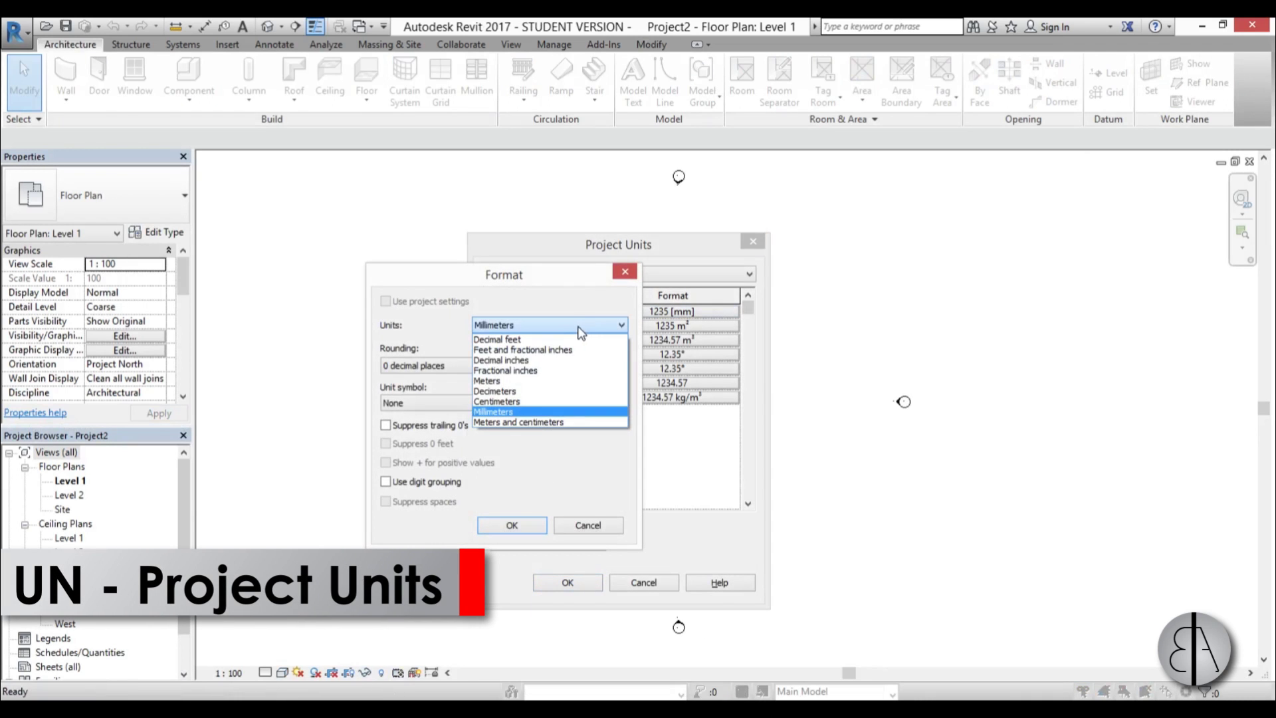
{"action": "left_click", "coordinate": [505, 402]}
{"action": "left_click", "coordinate": [513, 525]}
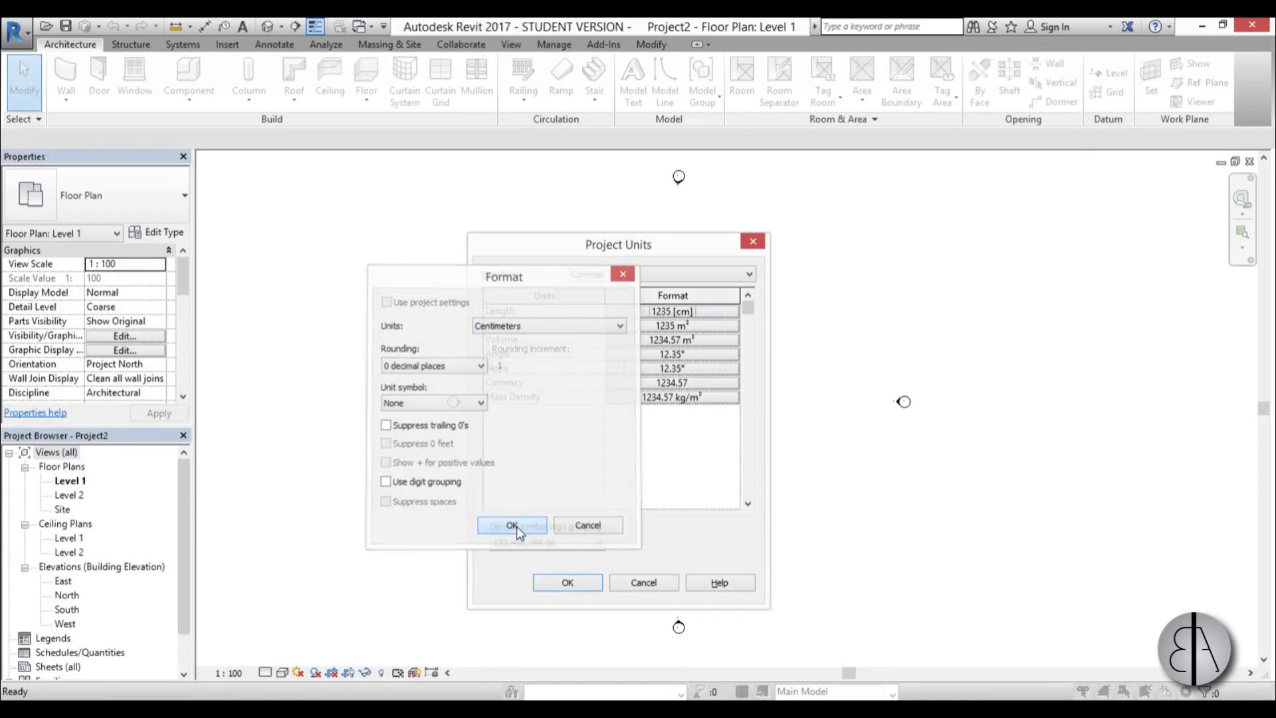
{"action": "left_click", "coordinate": [568, 582]}
{"action": "middle_click_drag", "start_coordinate": [729, 464], "coordinate": [709, 462]}
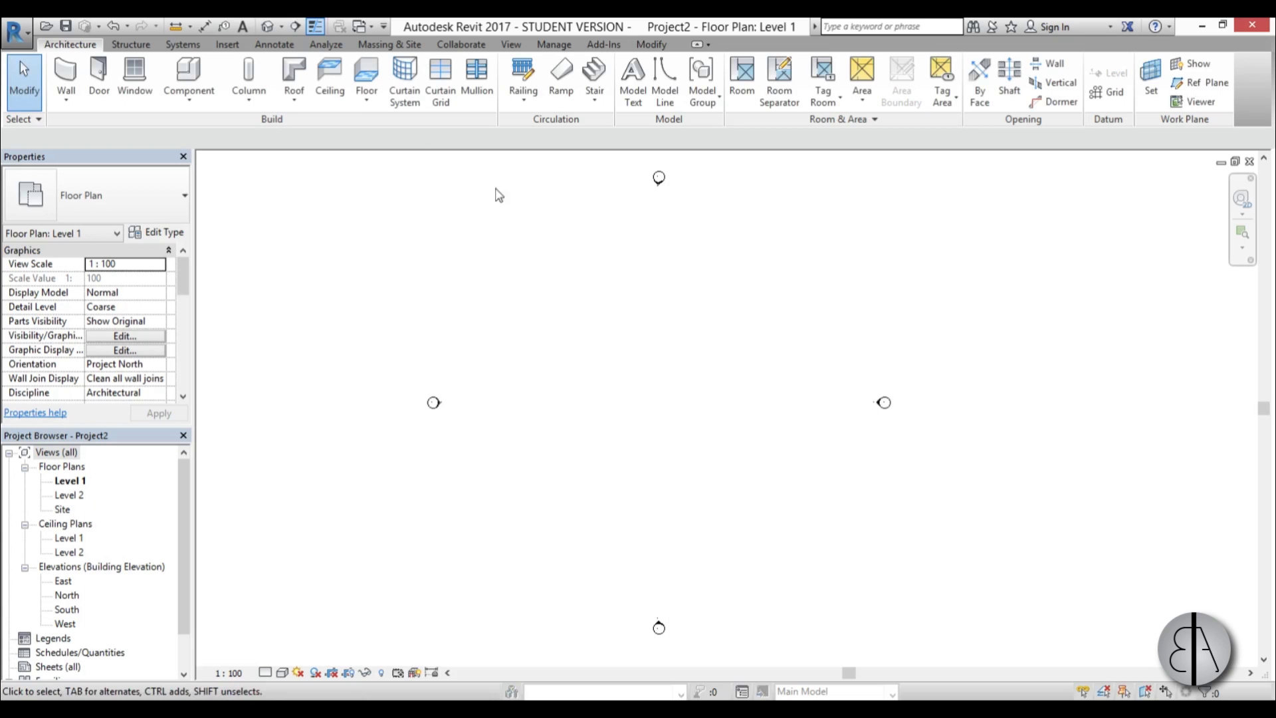
Step: Sketch a rectangular floor boundary about 1750 by 1120 cm between the elevation markers on Level 1
{"action": "left_click", "coordinate": [367, 73]}
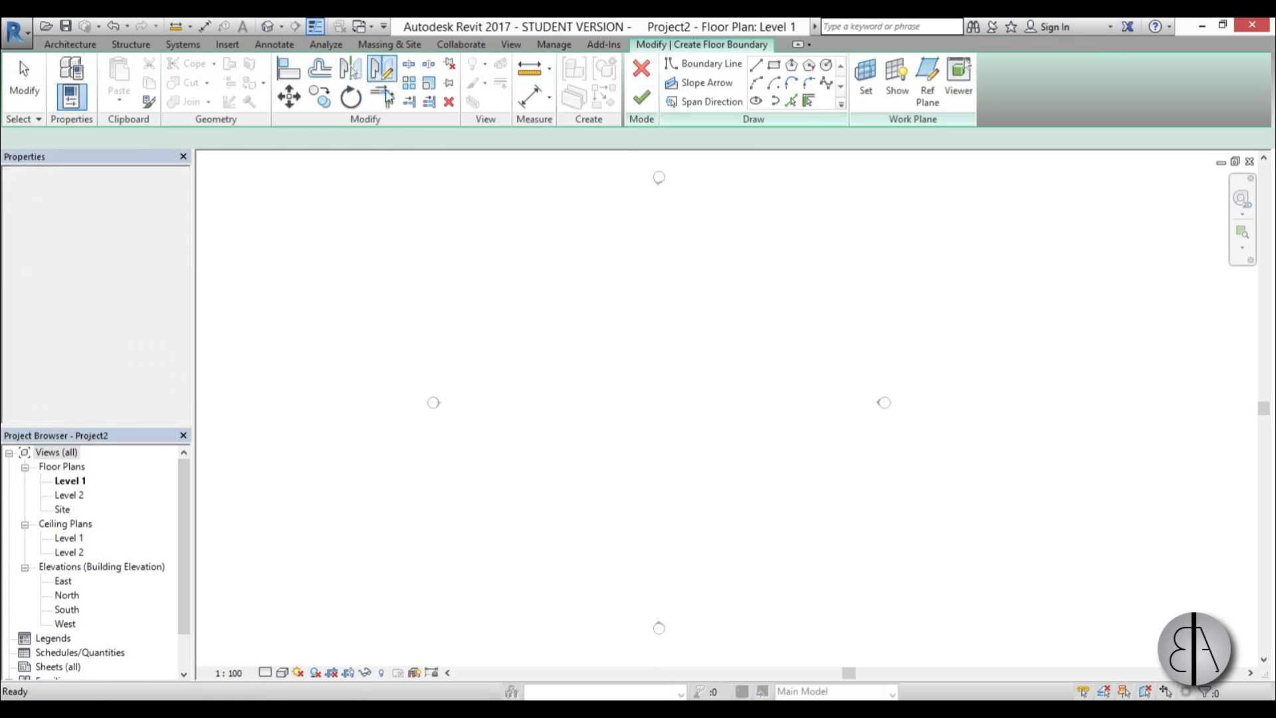
{"action": "left_click", "coordinate": [773, 66]}
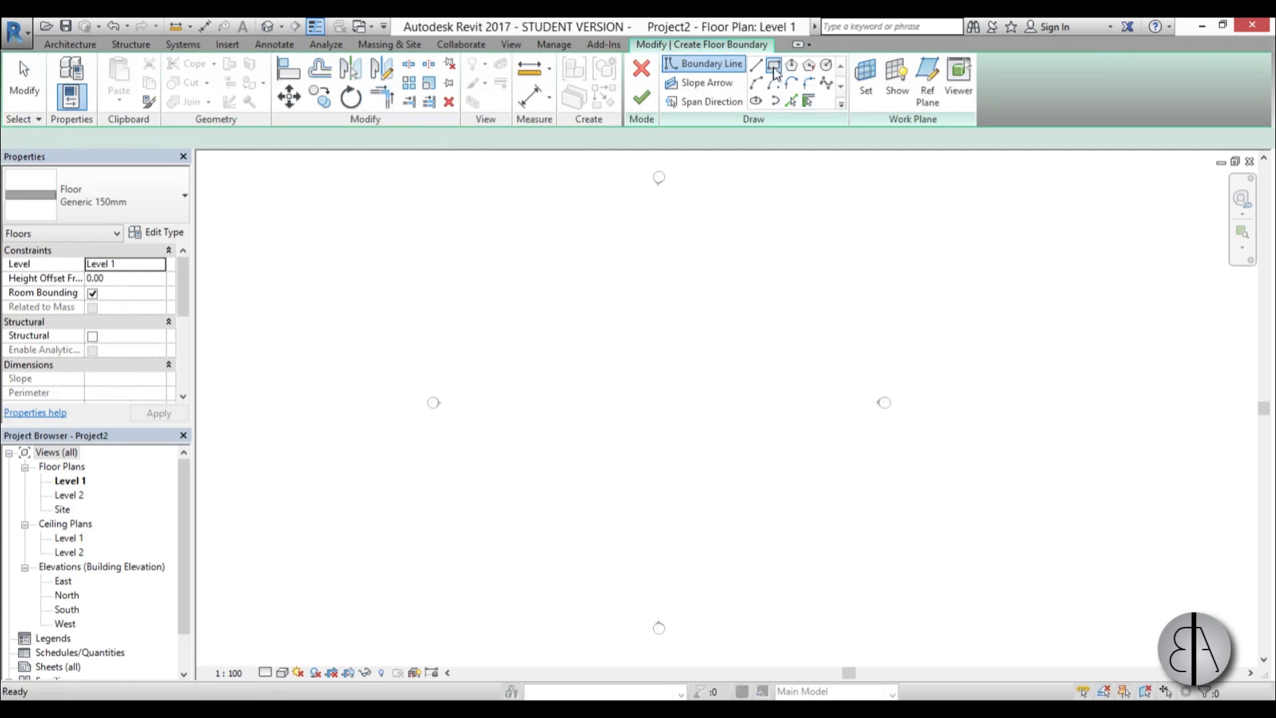
{"action": "left_click", "coordinate": [586, 318]}
{"action": "left_click", "coordinate": [793, 450]}
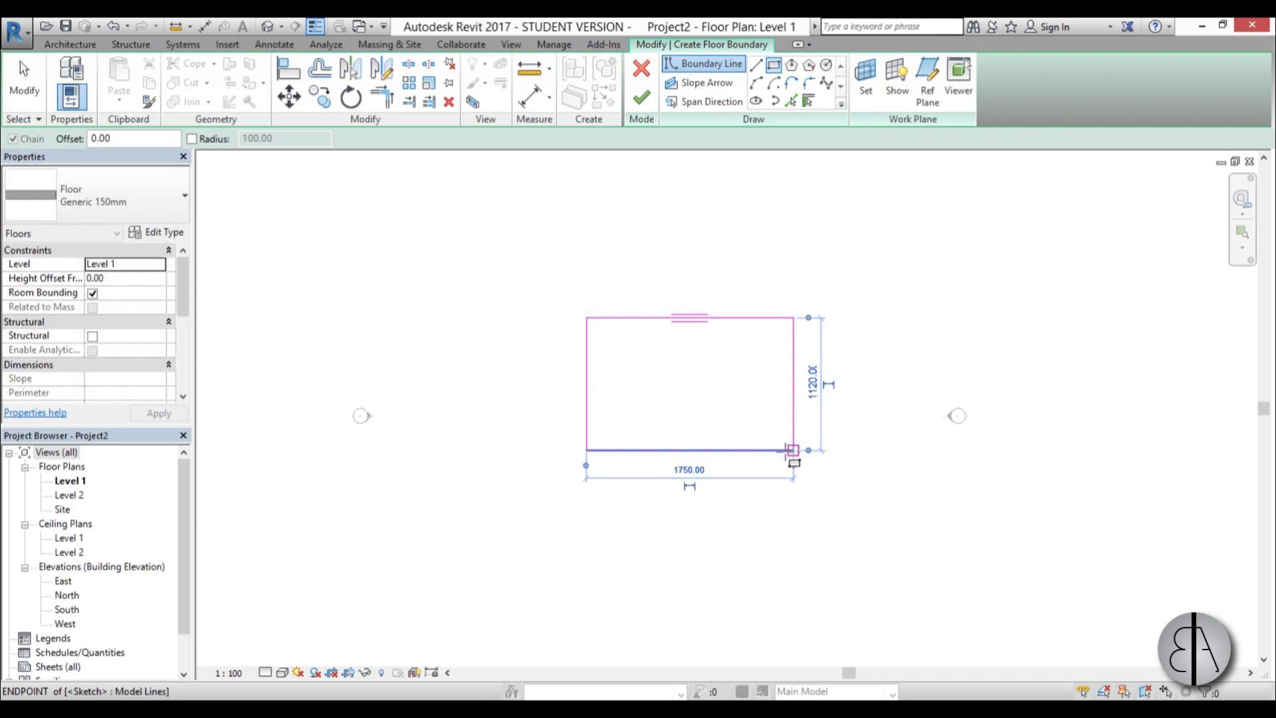
{"action": "key", "text": "Escape"}
{"action": "key", "text": "Escape"}
Step: Move the whole floor boundary to the middle of the elevation markers and finish the floor
{"action": "left_click_drag", "start_coordinate": [536, 285], "coordinate": [831, 511]}
{"action": "left_click_drag", "start_coordinate": [714, 451], "coordinate": [687, 476]}
{"action": "left_click", "coordinate": [641, 100]}
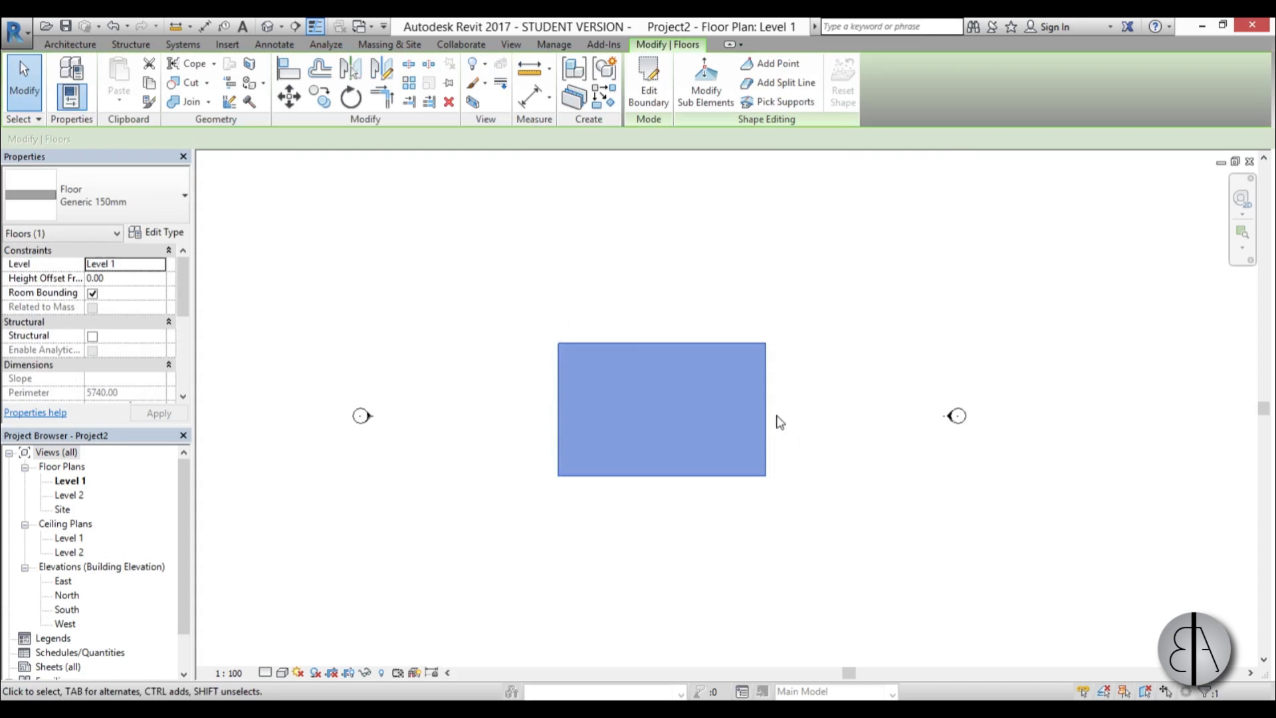
Step: Start a wall with the Generic - 300mm type and the location line set to Finish Face: Exterior
{"action": "scroll", "coordinate": [764, 423], "scroll_direction": "up", "scroll_amount": 3}
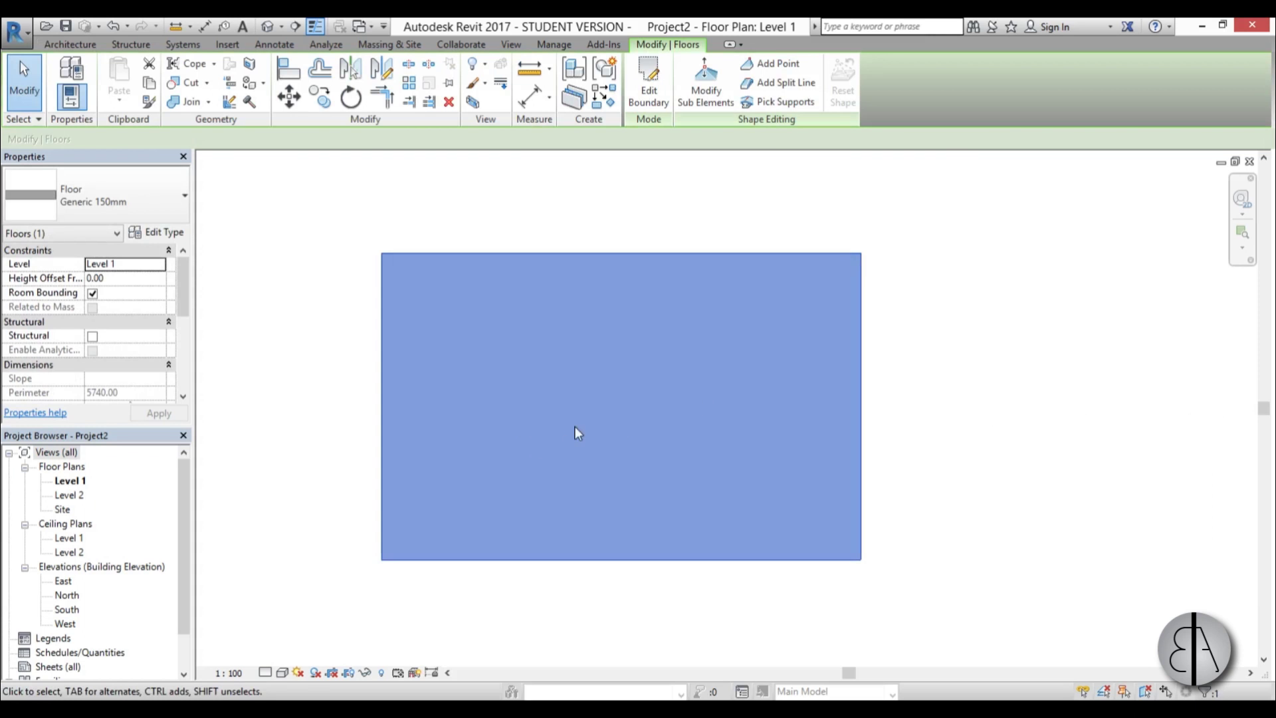
{"action": "key", "text": "w"}
{"action": "key", "text": "a"}
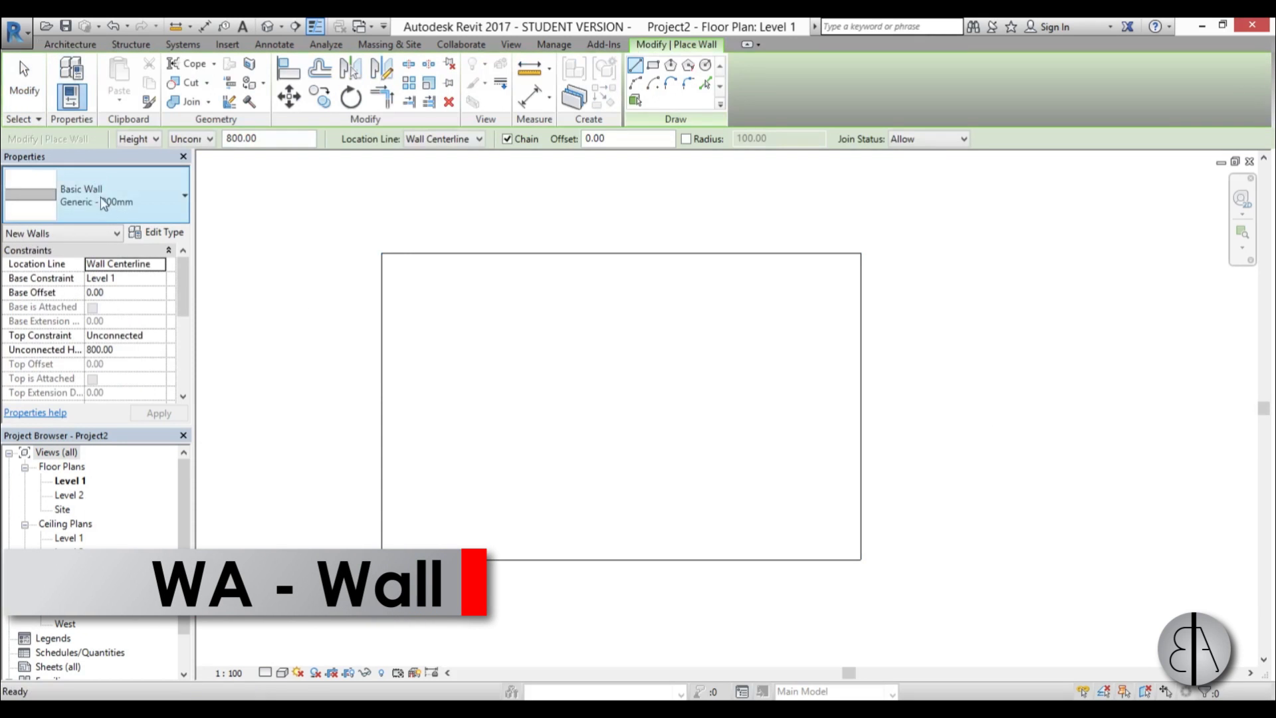
{"action": "left_click", "coordinate": [120, 200]}
{"action": "left_click", "coordinate": [113, 402]}
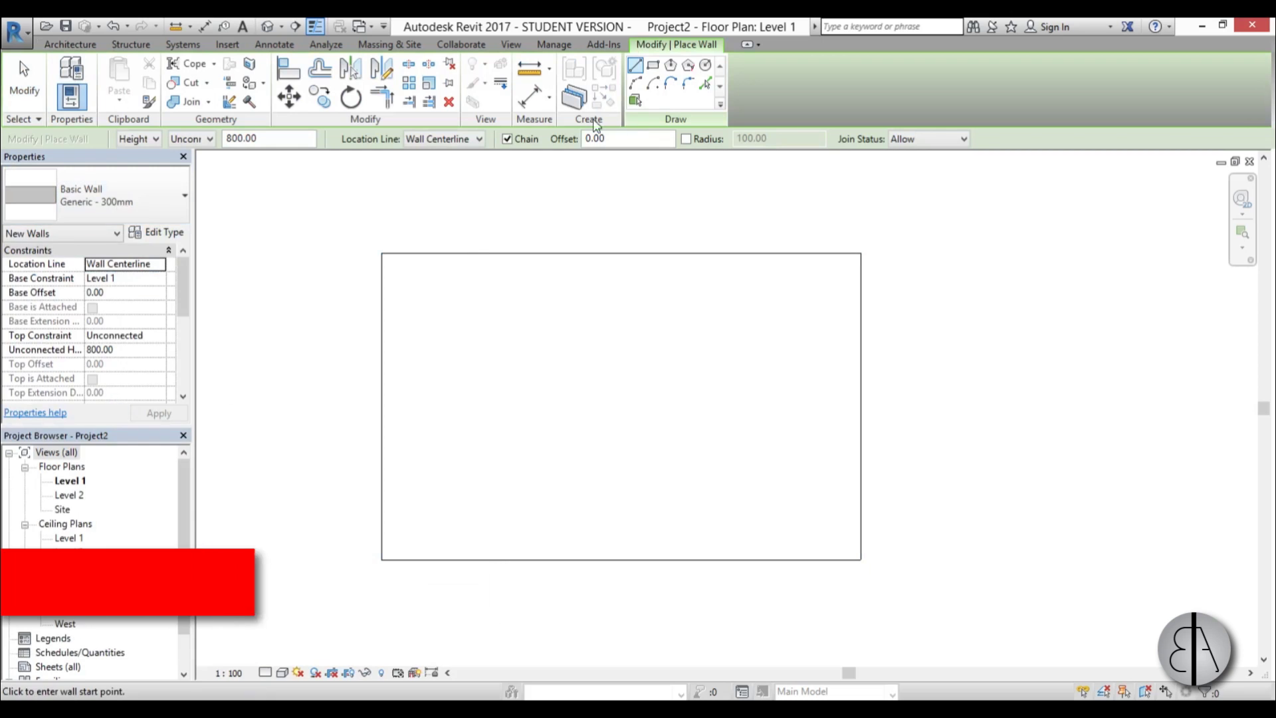
{"action": "left_click", "coordinate": [452, 138]}
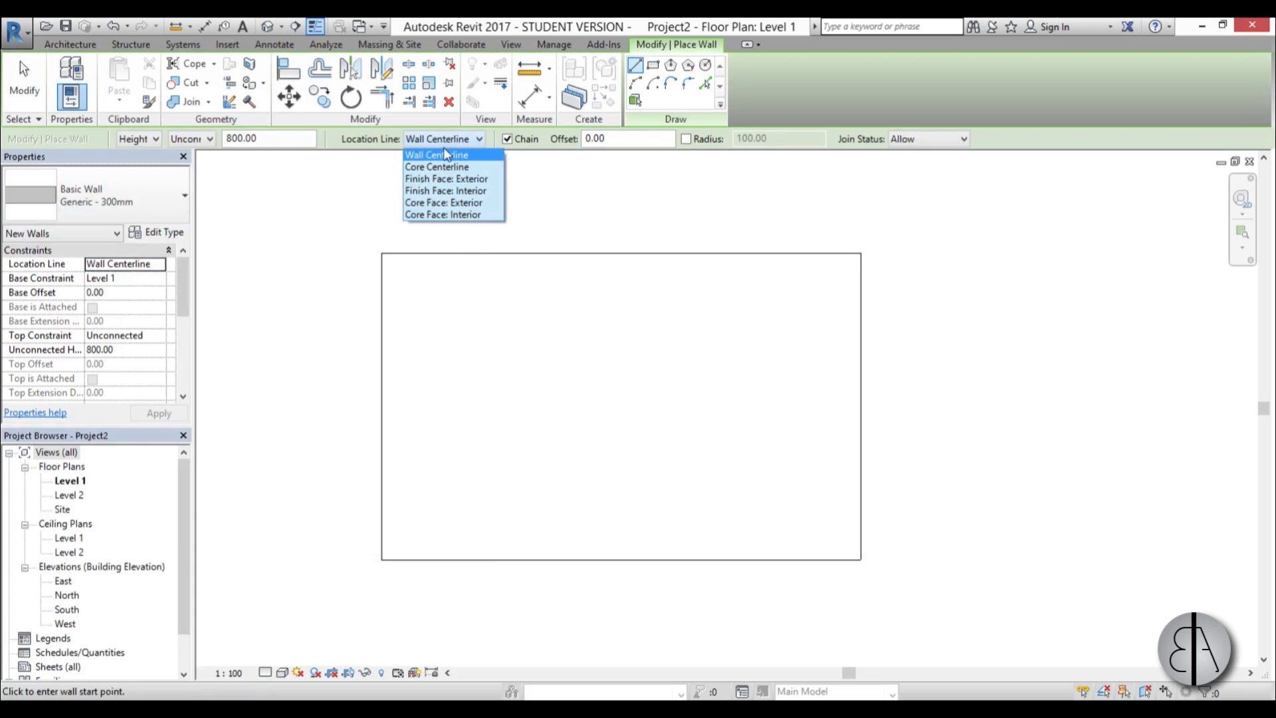
{"action": "left_click", "coordinate": [414, 184]}
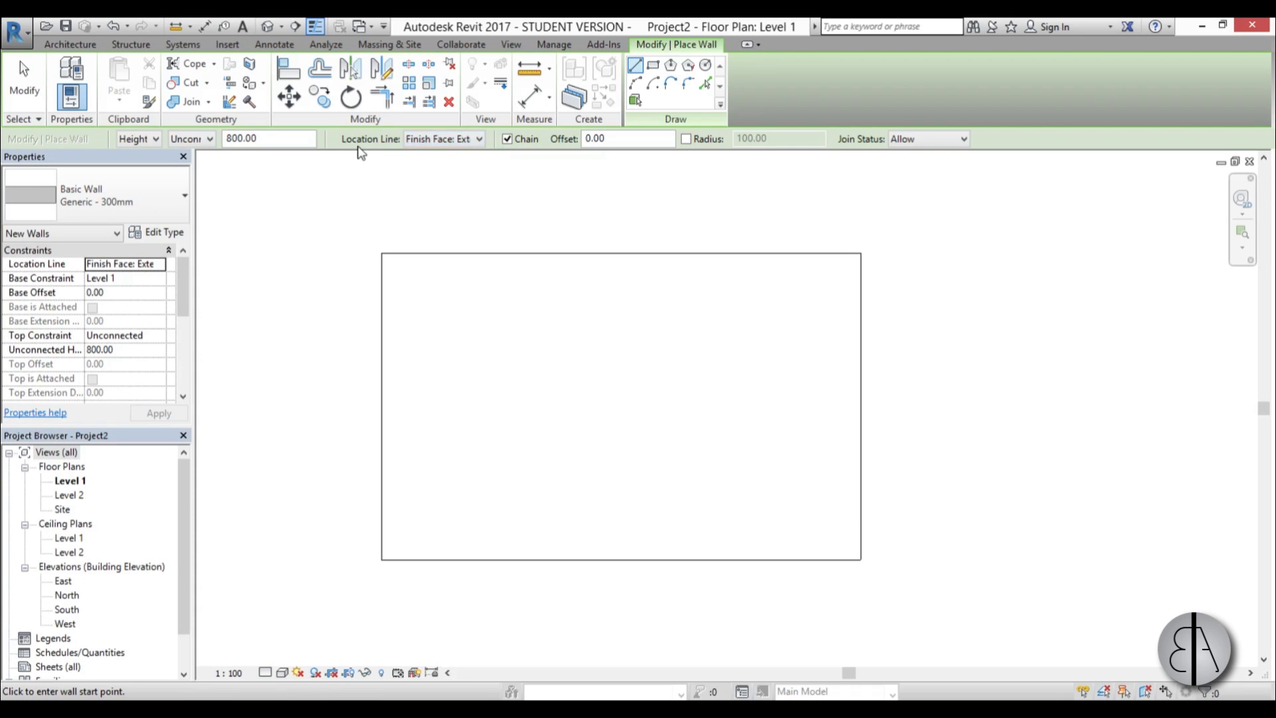
Step: Draw a rectangle of walls from corner to corner of the floor so their exterior faces follow its edges
{"action": "left_click", "coordinate": [652, 65]}
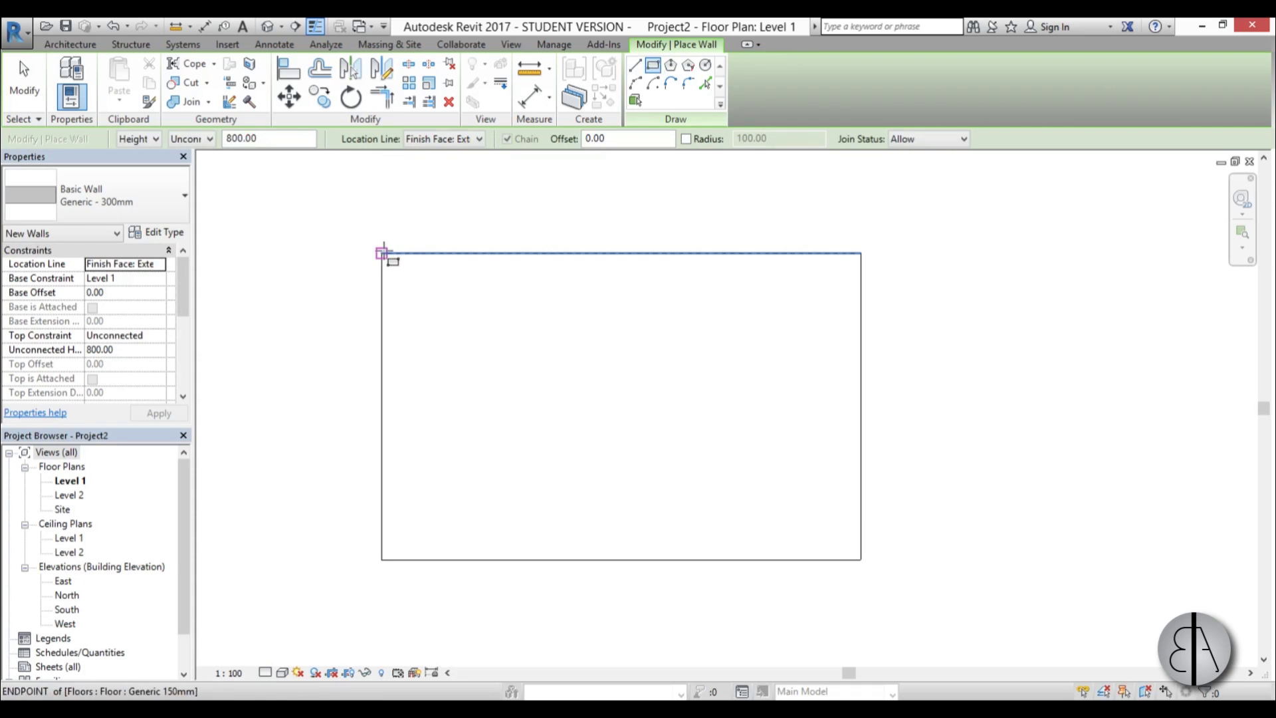
{"action": "left_click", "coordinate": [382, 254]}
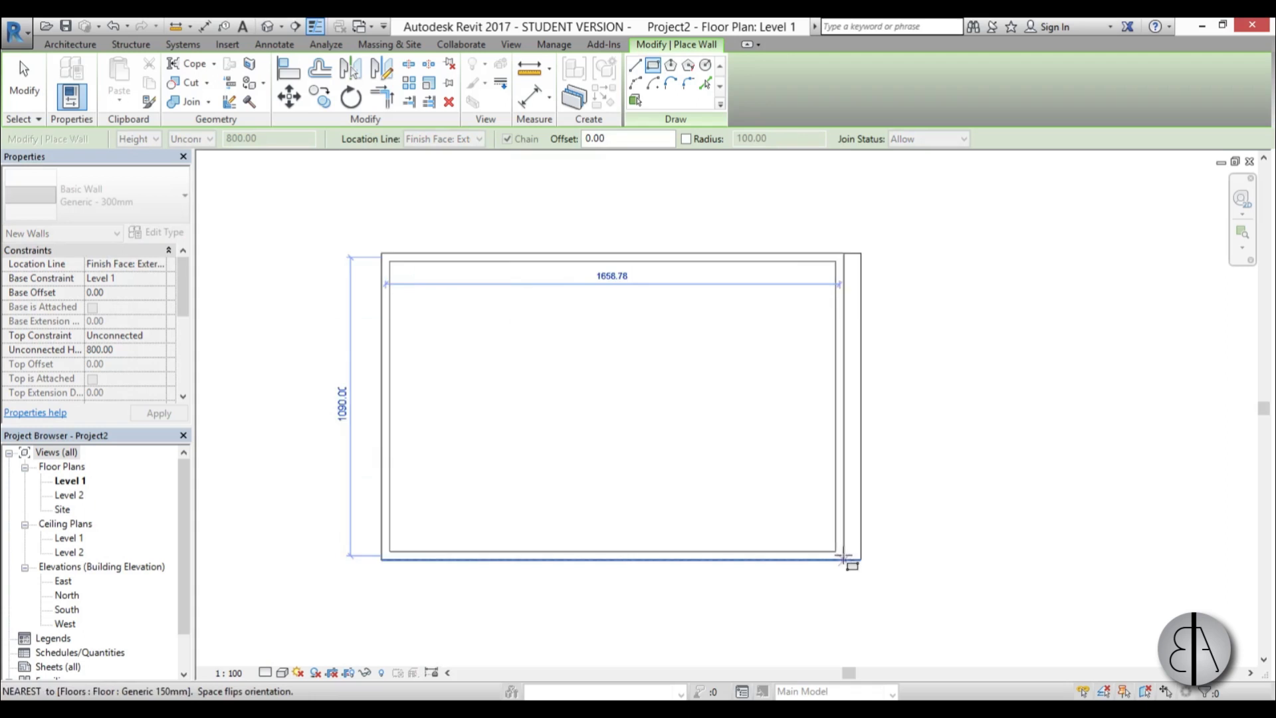
{"action": "scroll", "coordinate": [840, 552], "scroll_direction": "up", "scroll_amount": 3}
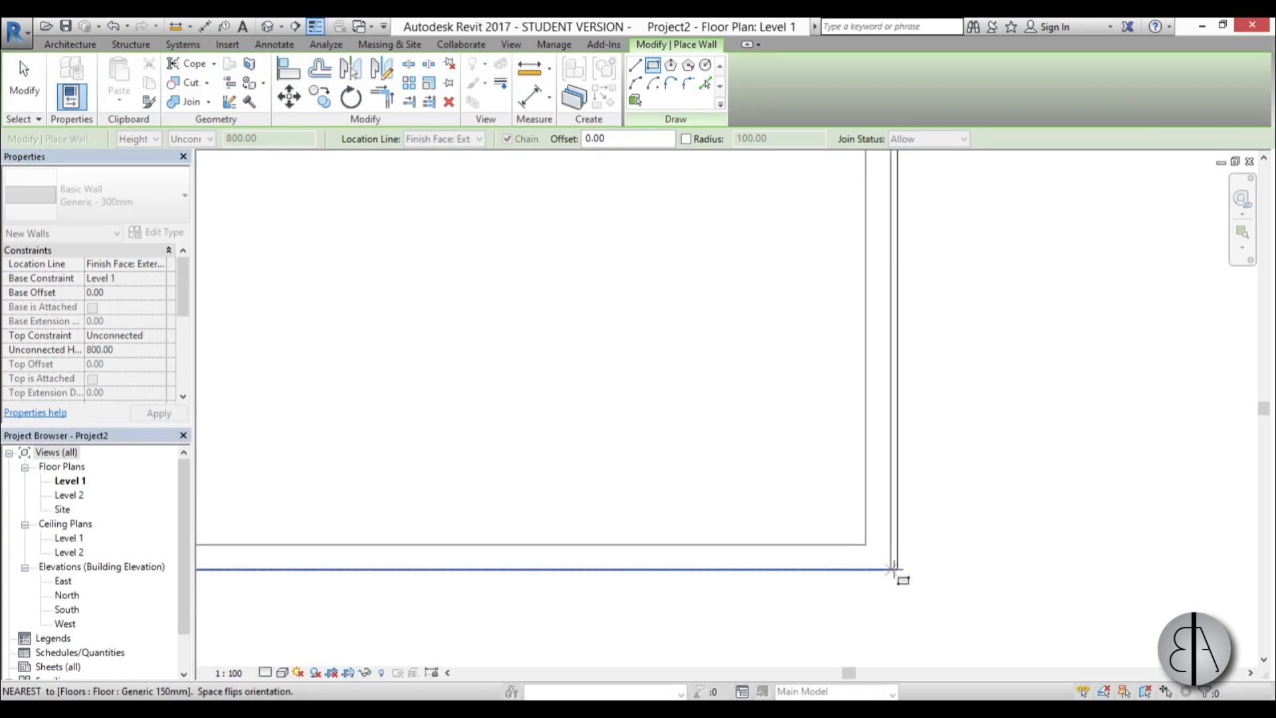
{"action": "left_click", "coordinate": [896, 569]}
{"action": "scroll", "coordinate": [678, 565], "scroll_direction": "down", "scroll_amount": 4}
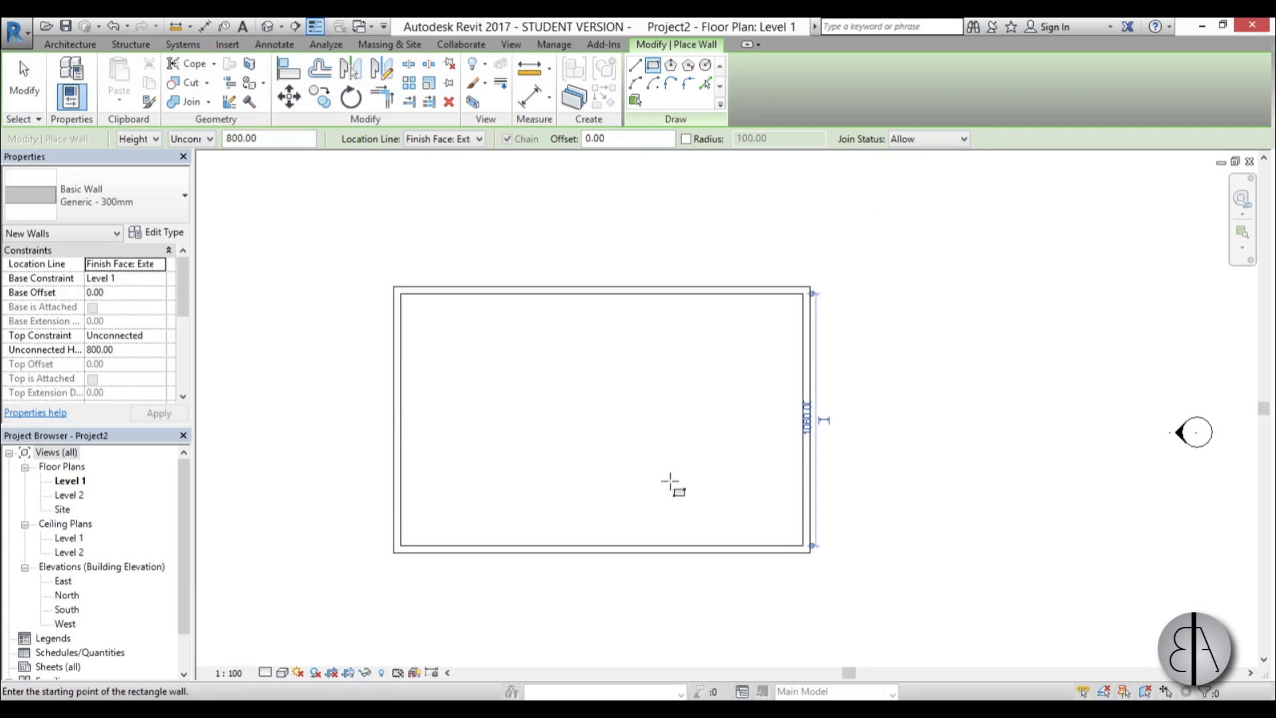
{"action": "key", "text": "Escape"}
{"action": "key", "text": "Escape"}
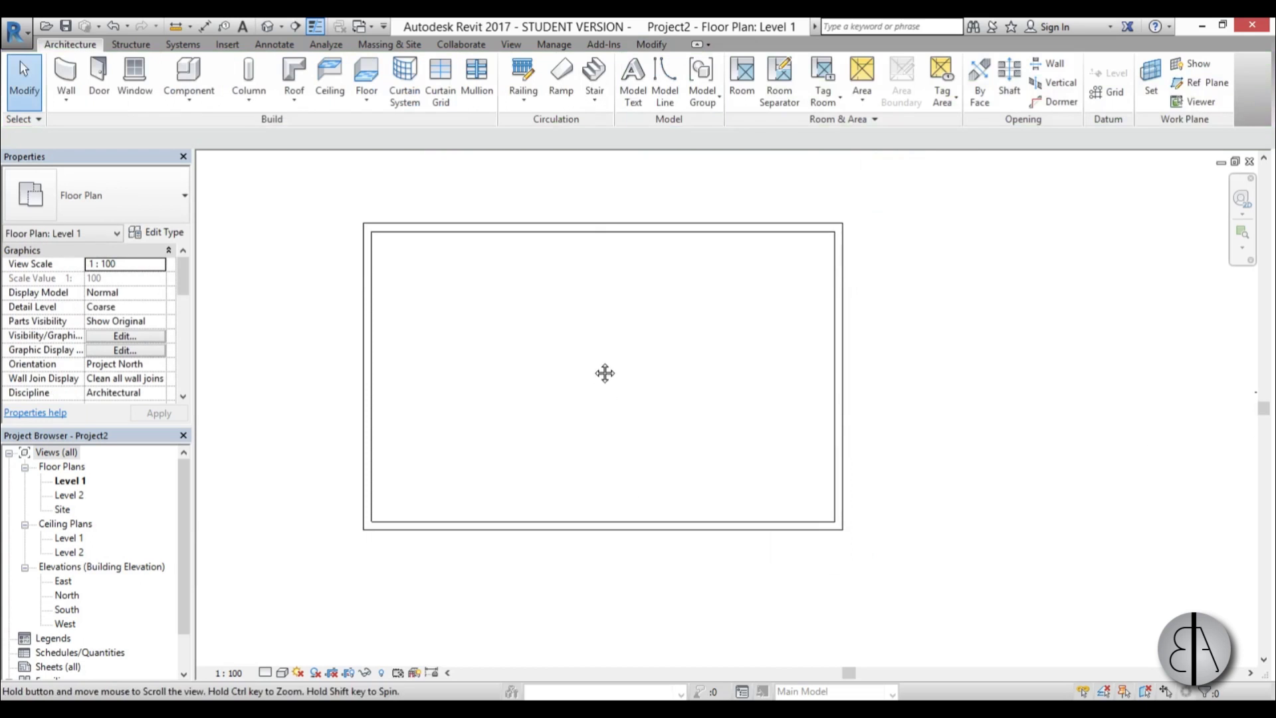
{"action": "scroll", "coordinate": [533, 307], "scroll_direction": "up", "scroll_amount": 2}
{"action": "scroll", "coordinate": [534, 307], "scroll_direction": "down", "scroll_amount": 1}
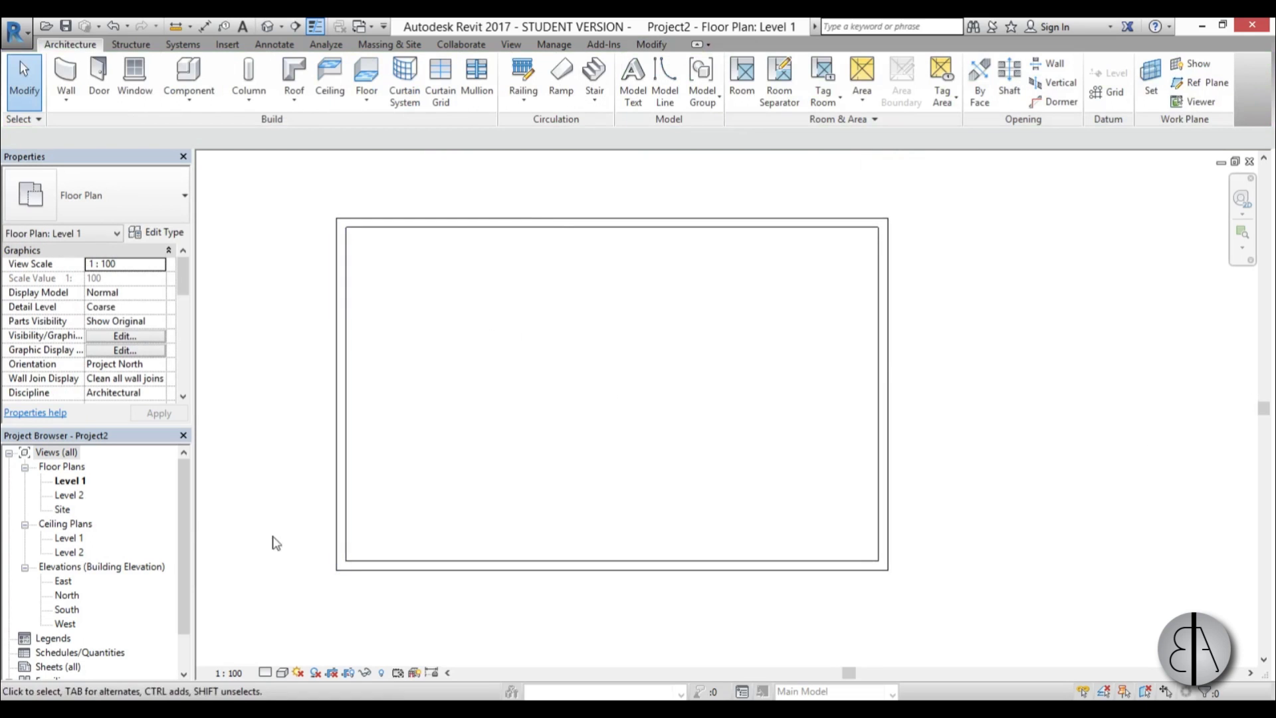
Step: Open the Level 1 reflected ceiling plan
{"action": "double_click", "coordinate": [69, 537]}
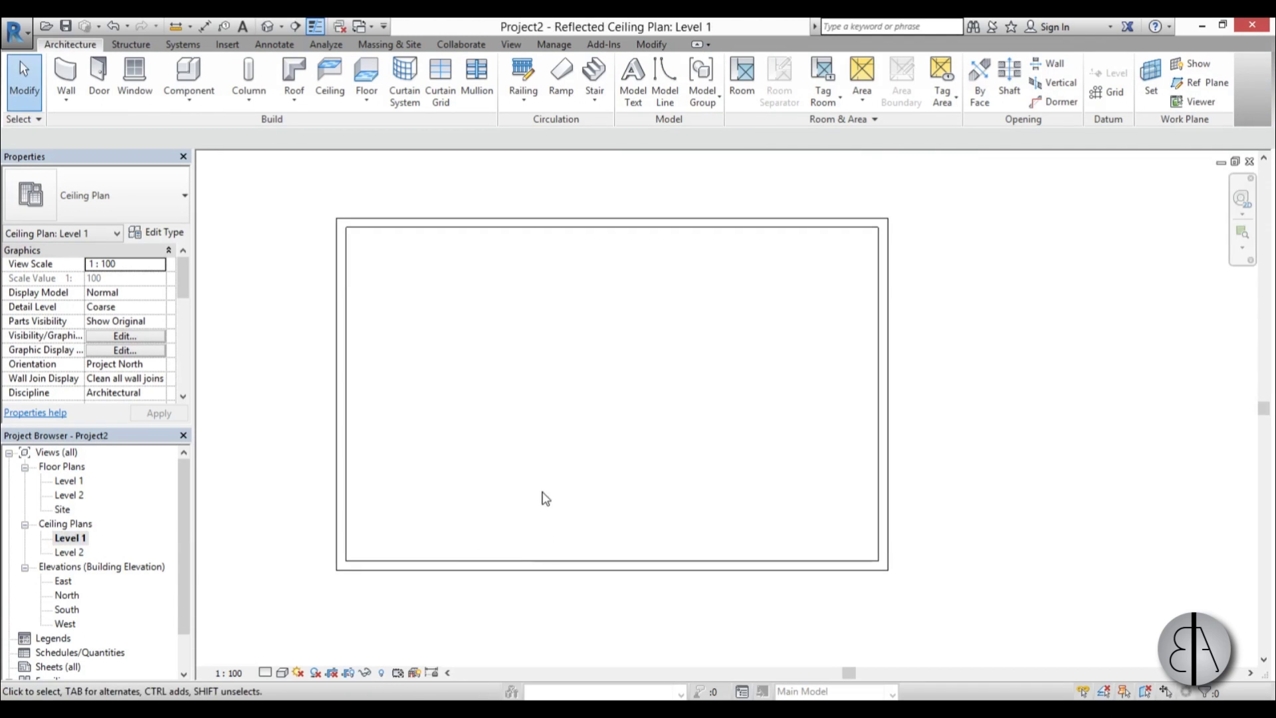
{"action": "middle_click_drag", "start_coordinate": [597, 390], "coordinate": [578, 373]}
{"action": "scroll", "coordinate": [591, 343], "scroll_direction": "up", "scroll_amount": 1}
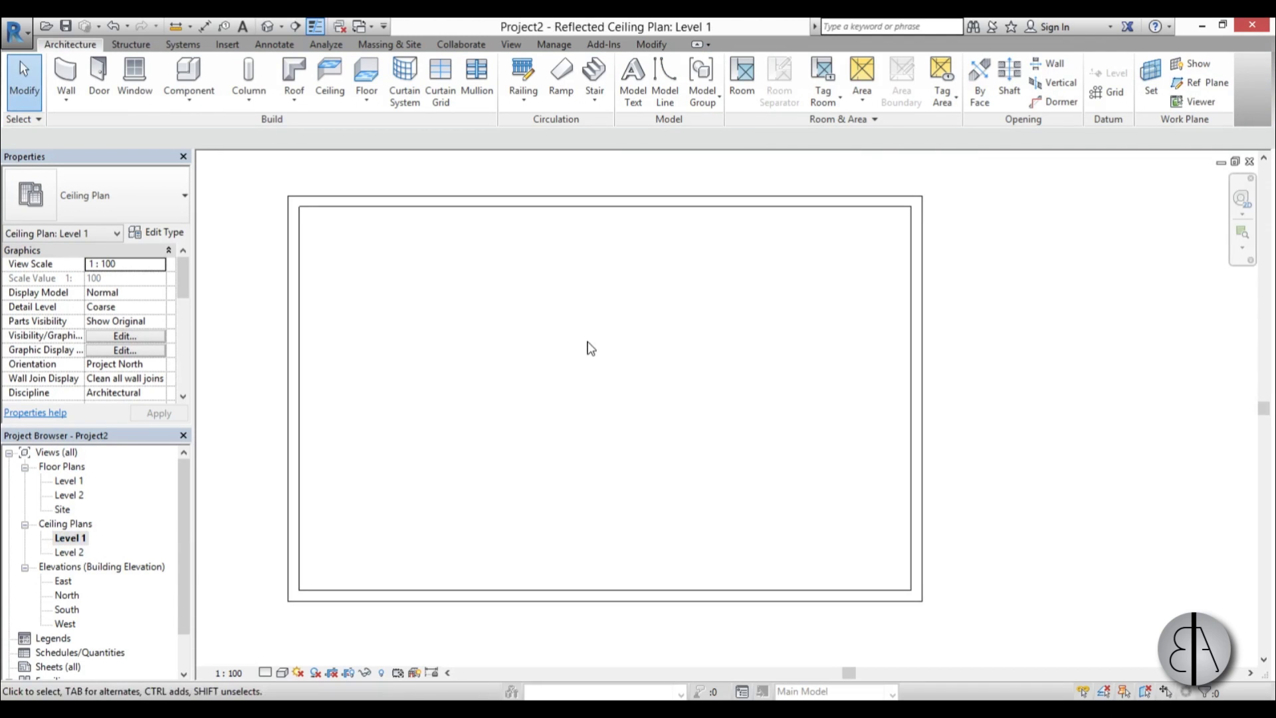
{"action": "left_click", "coordinate": [330, 80]}
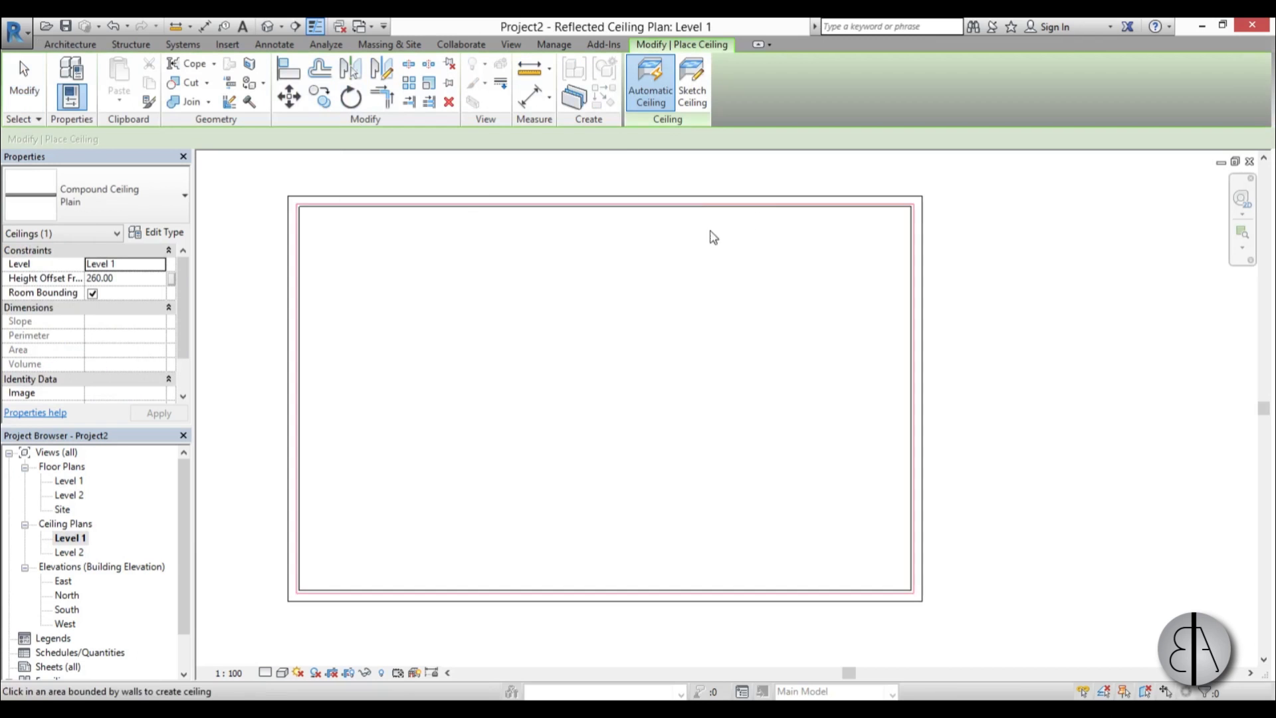
{"action": "left_click", "coordinate": [128, 277]}
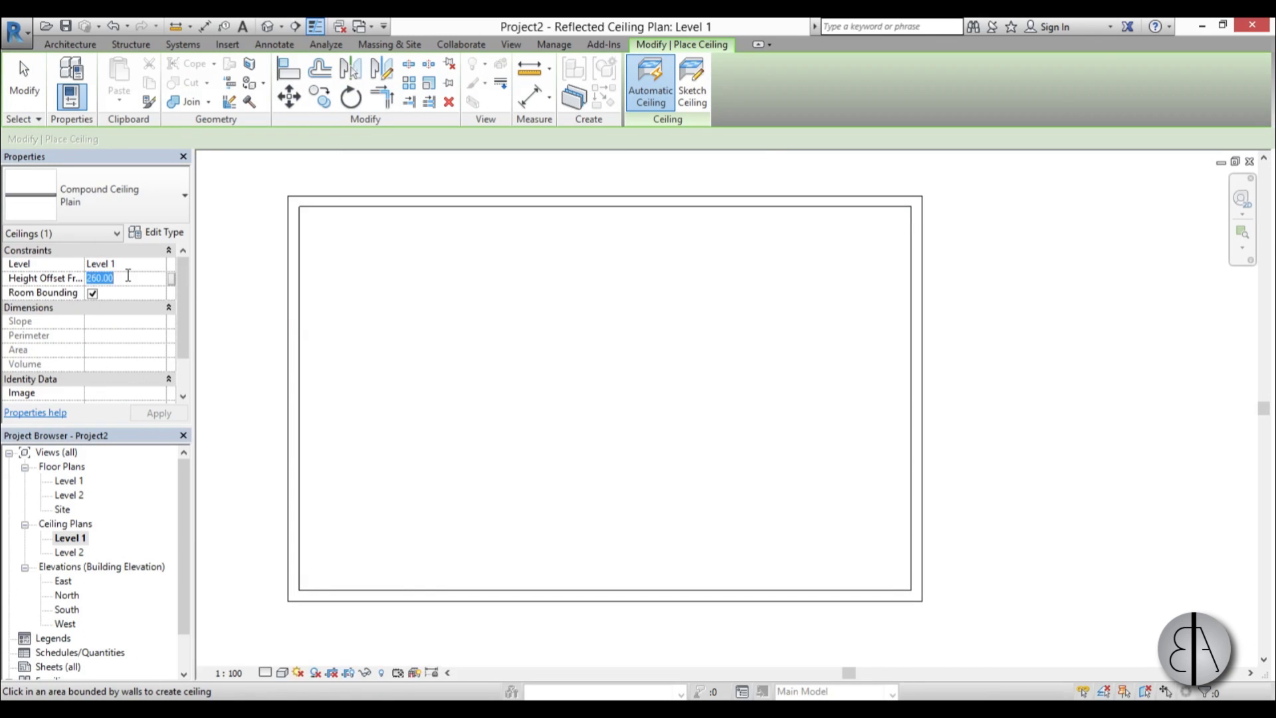
{"action": "left_click", "coordinate": [158, 413]}
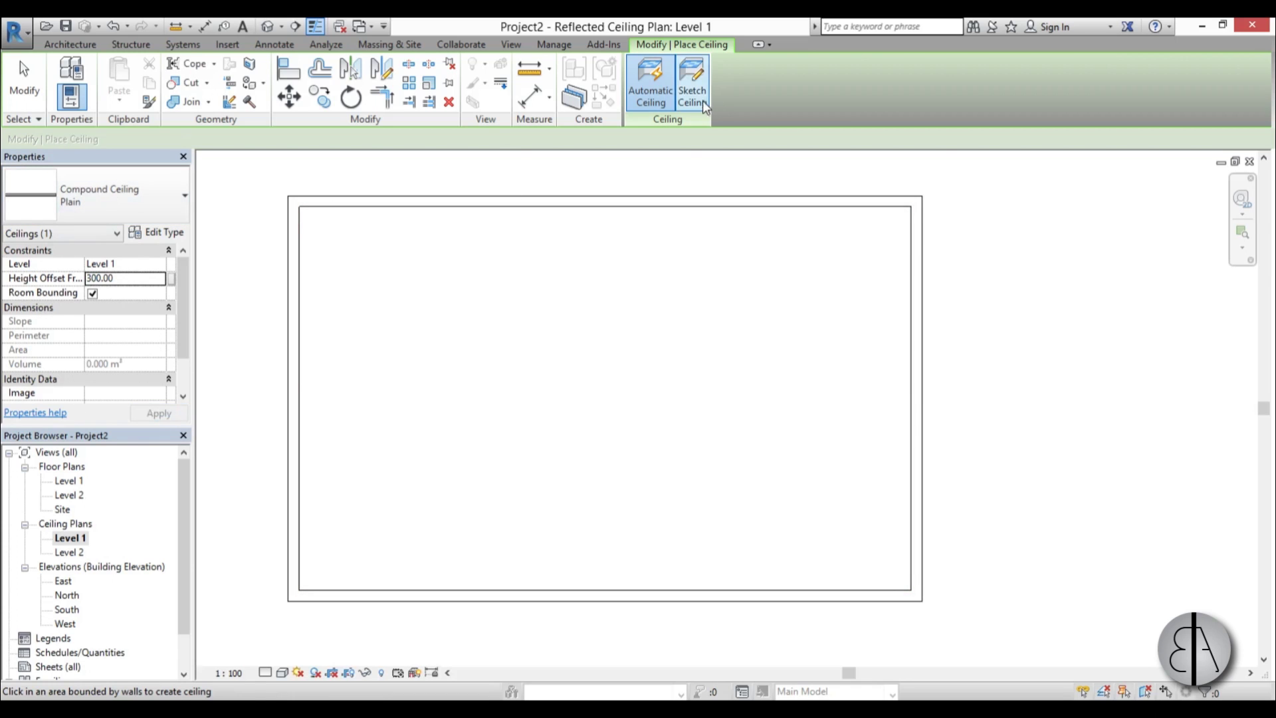
{"action": "key", "text": "Escape"}
{"action": "key", "text": "Escape"}
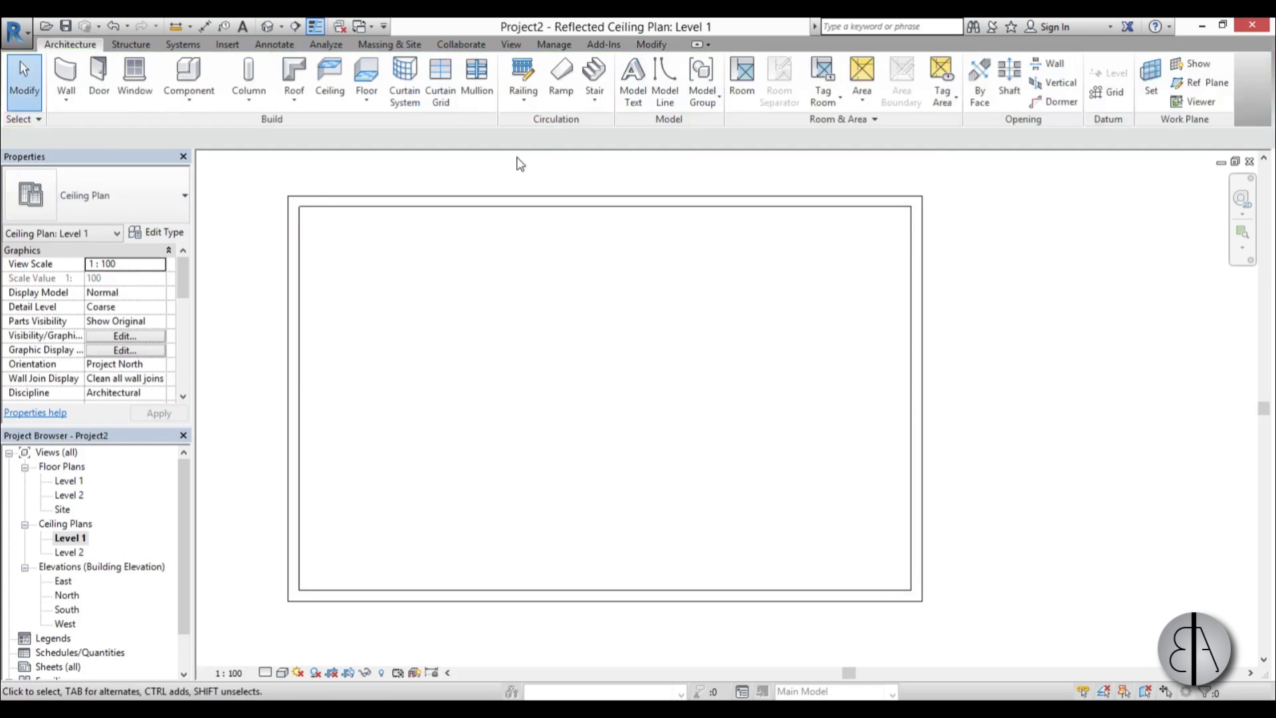
Step: Sketch a Plain compound ceiling at a height offset of 290 cm, with a rectangular outer boundary along the interior wall faces
{"action": "left_click", "coordinate": [337, 73]}
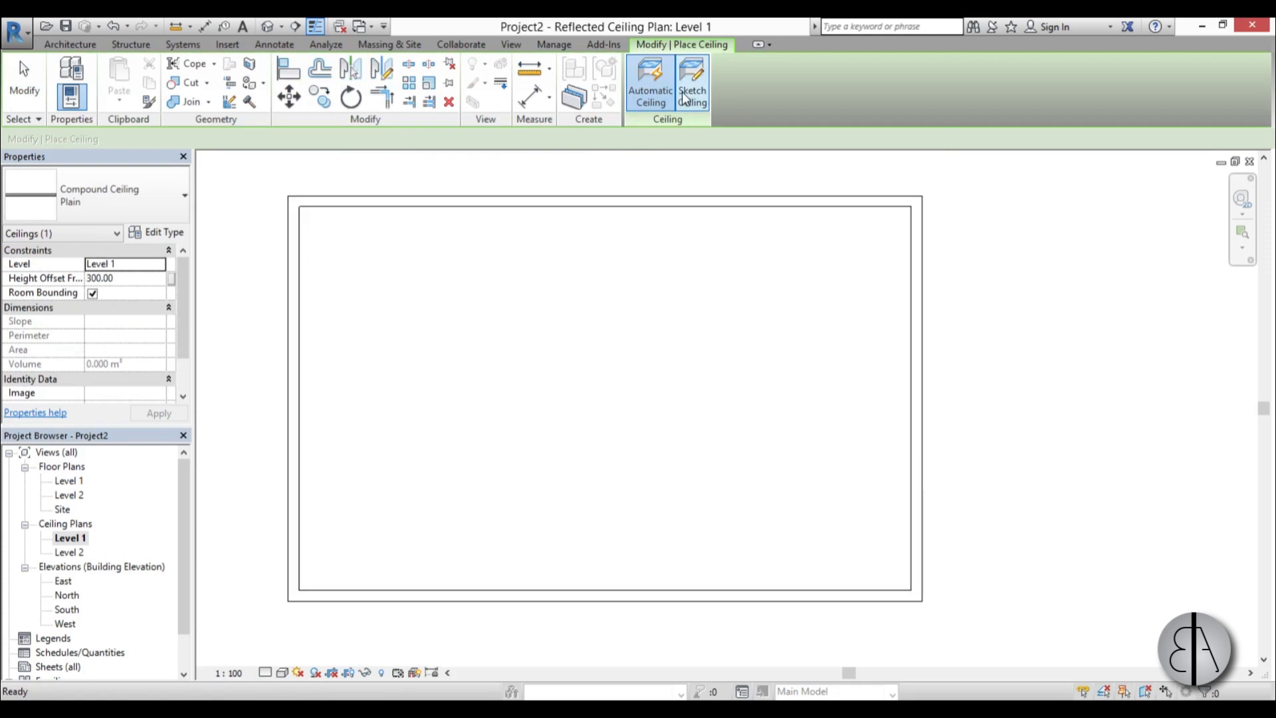
{"action": "left_click", "coordinate": [696, 101]}
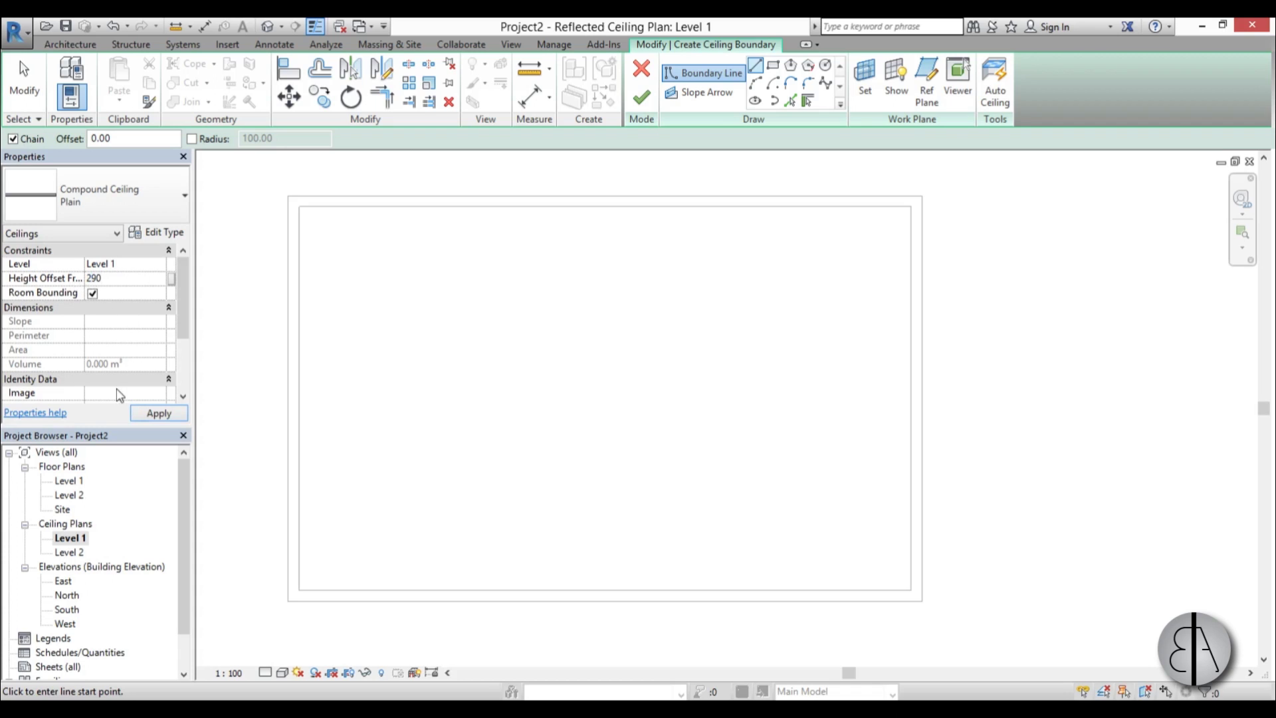
{"action": "left_click", "coordinate": [166, 414]}
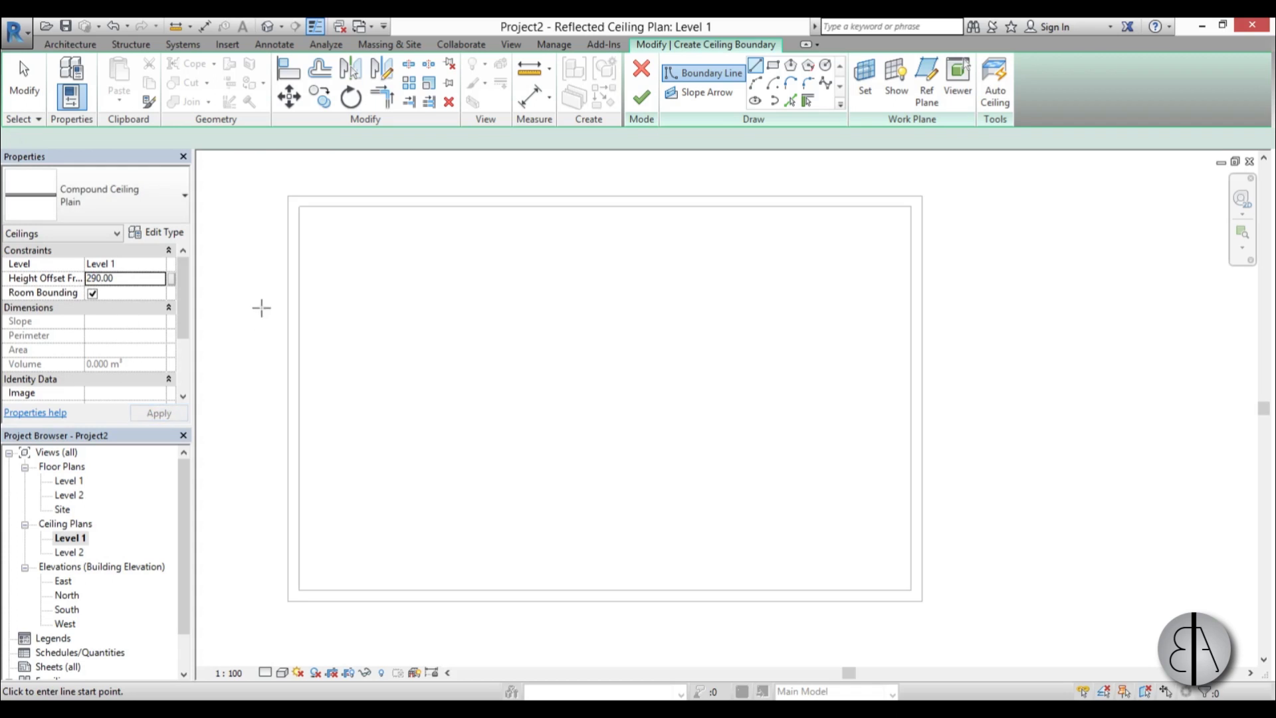
{"action": "left_click", "coordinate": [774, 66]}
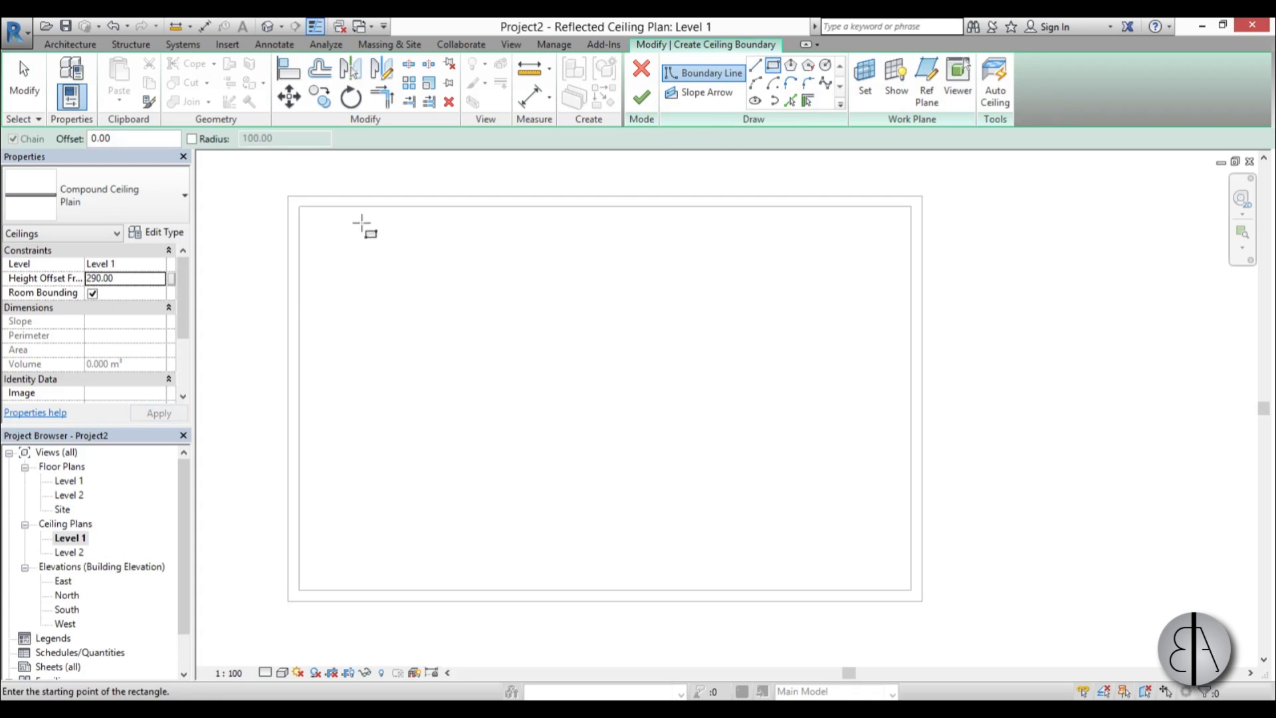
{"action": "left_click", "coordinate": [300, 206]}
{"action": "left_click", "coordinate": [911, 590]}
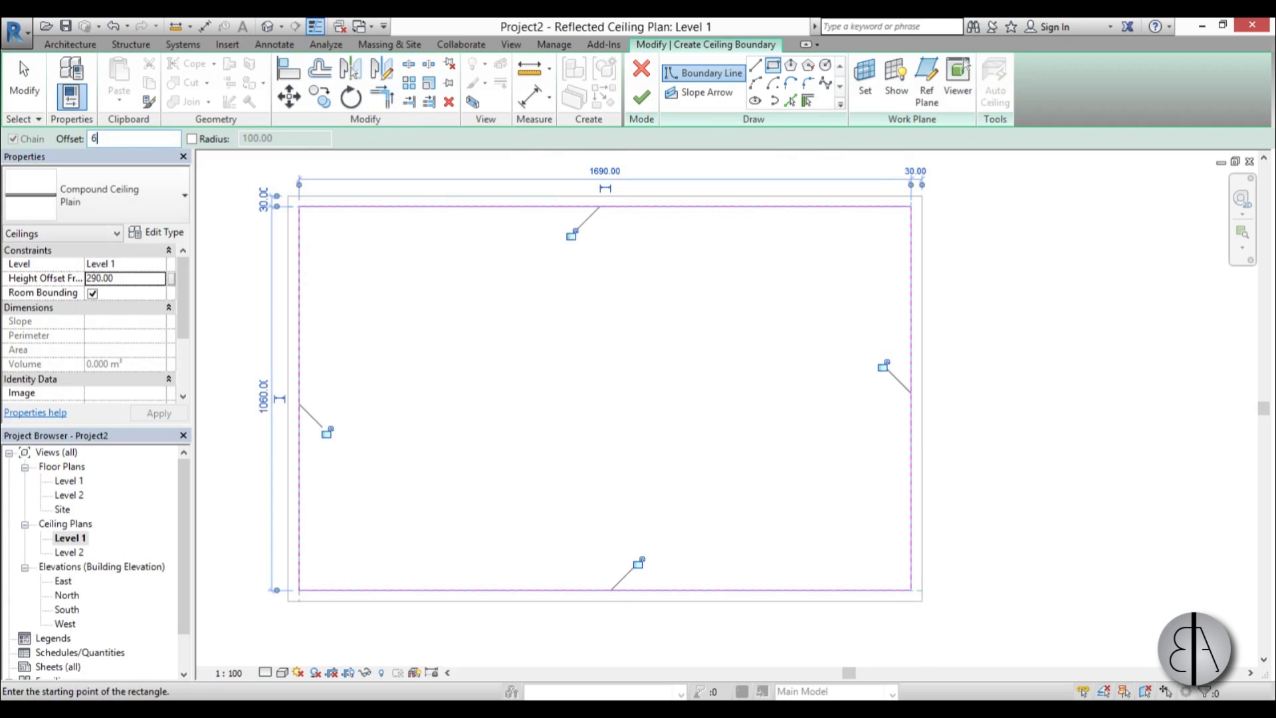
Step: Add an inner rectangle offset 60 cm inward from the outer boundary and finish the ring-shaped ceiling
{"action": "left_click", "coordinate": [299, 207]}
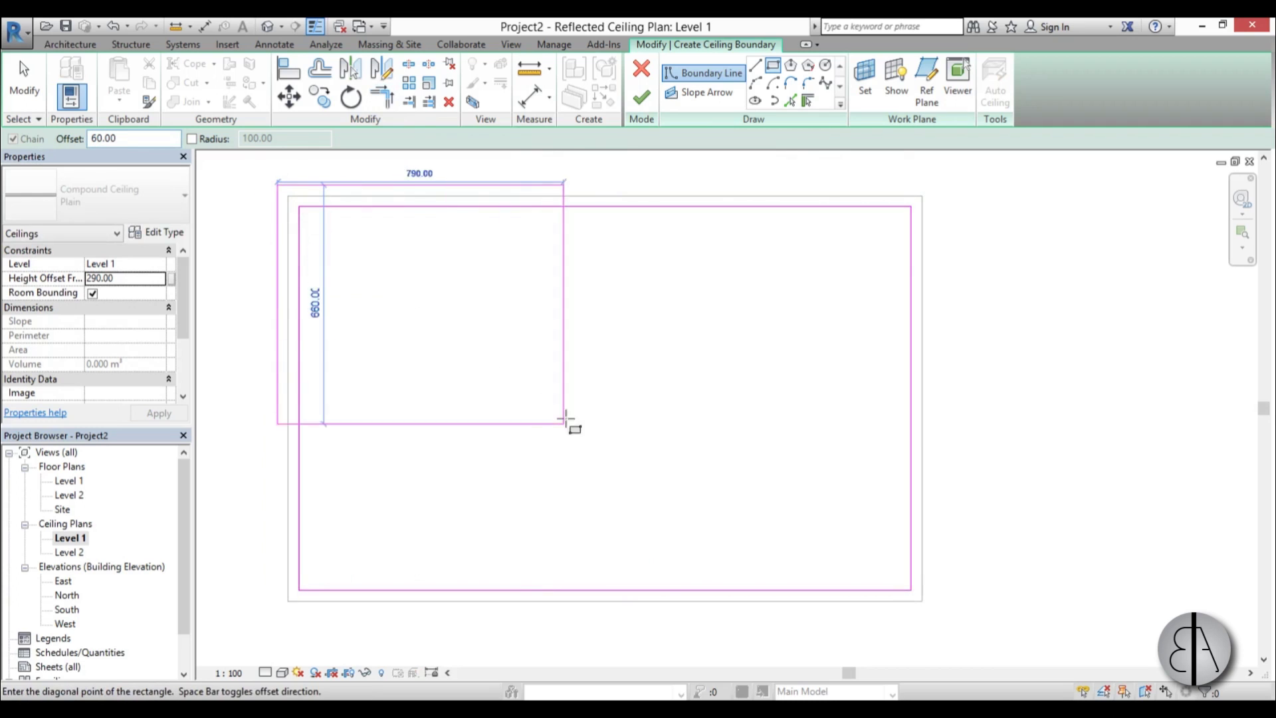
{"action": "left_click", "coordinate": [911, 590]}
{"action": "key", "text": "Escape"}
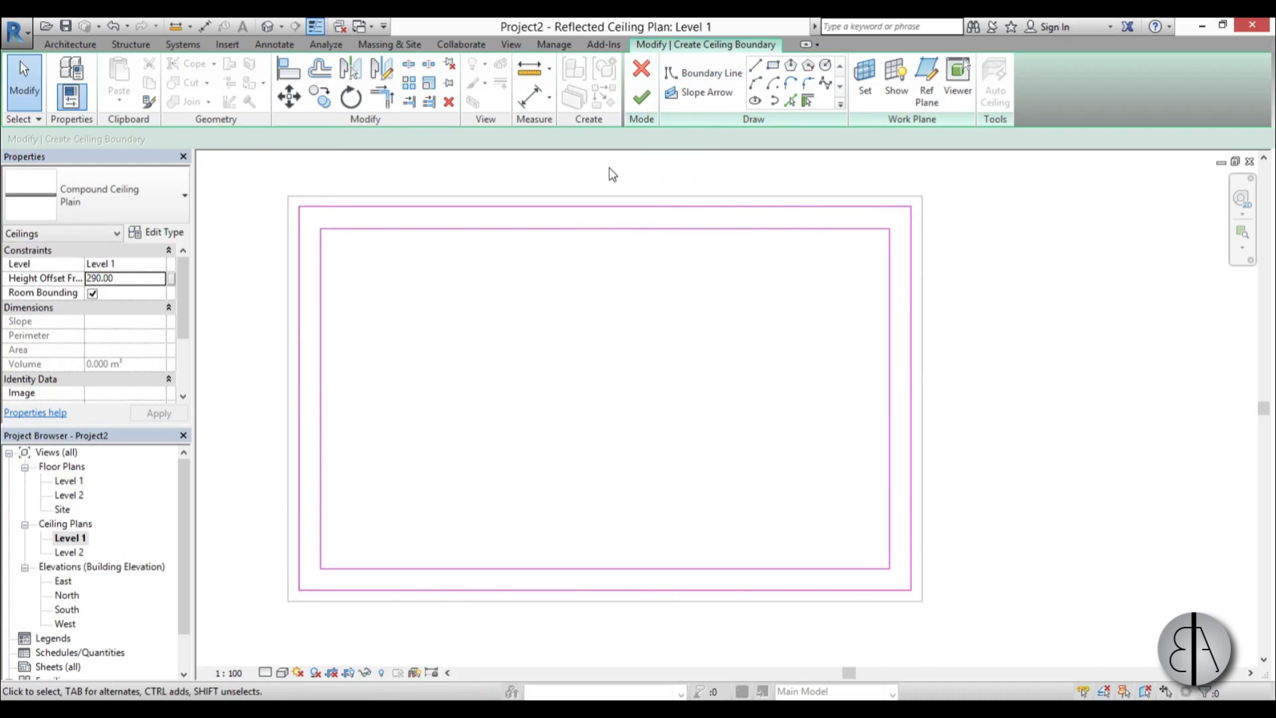
{"action": "left_click", "coordinate": [639, 100]}
{"action": "left_click", "coordinate": [600, 316]}
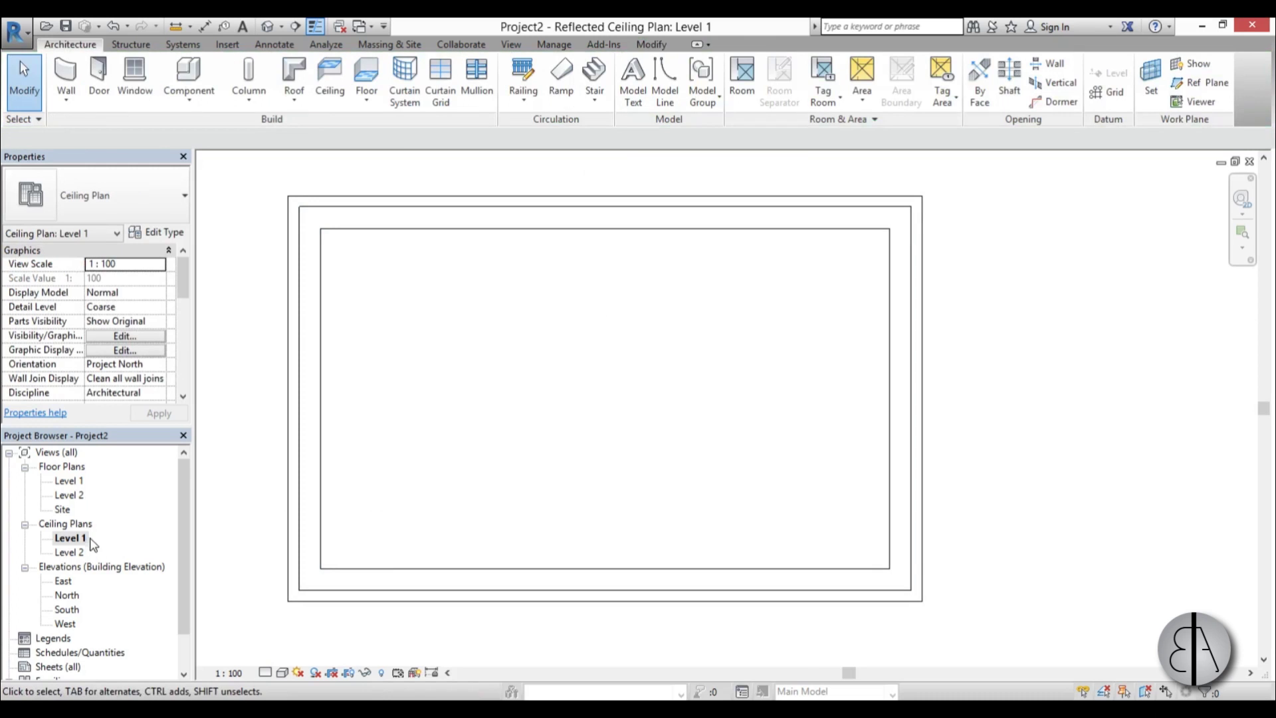
Step: Place a perspective camera on the Level 1 floor plan, standing in the room's southeast corner and aimed westward beyond the opposite wall
{"action": "double_click", "coordinate": [69, 481]}
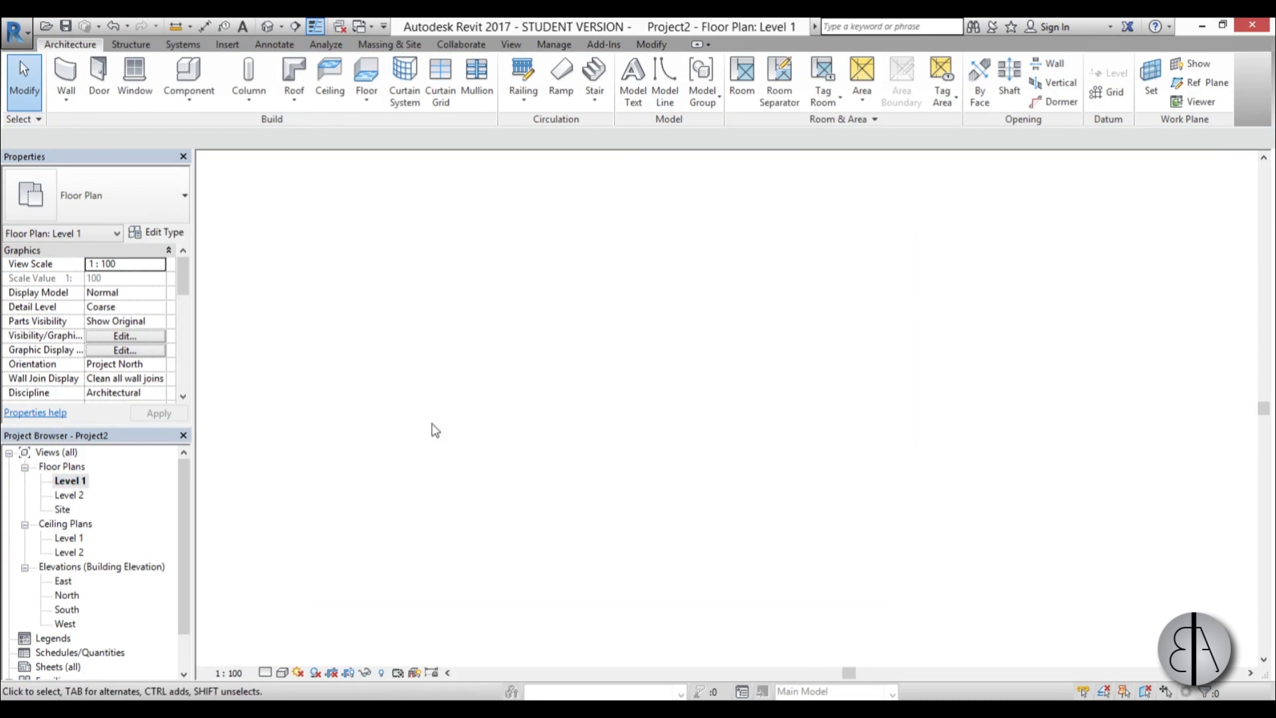
{"action": "left_click", "coordinate": [283, 30]}
{"action": "left_click", "coordinate": [295, 65]}
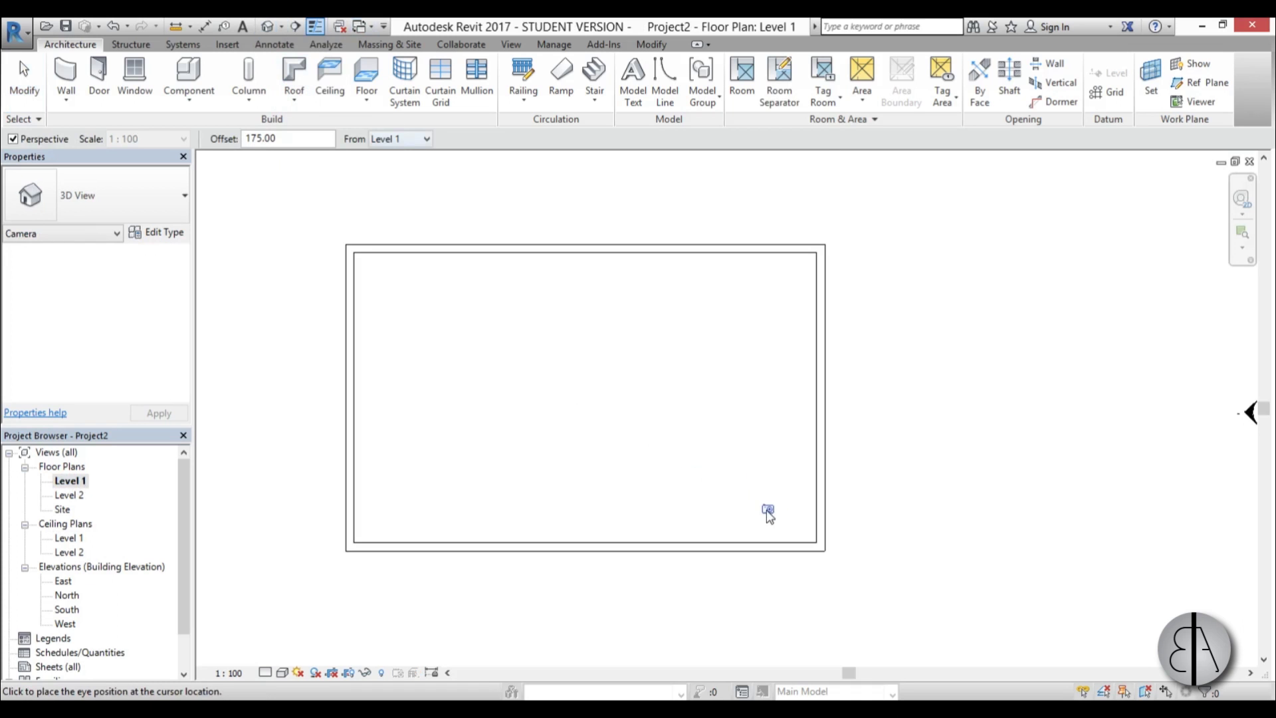
{"action": "left_click", "coordinate": [767, 511]}
{"action": "scroll", "coordinate": [767, 512], "scroll_direction": "down", "scroll_amount": 3}
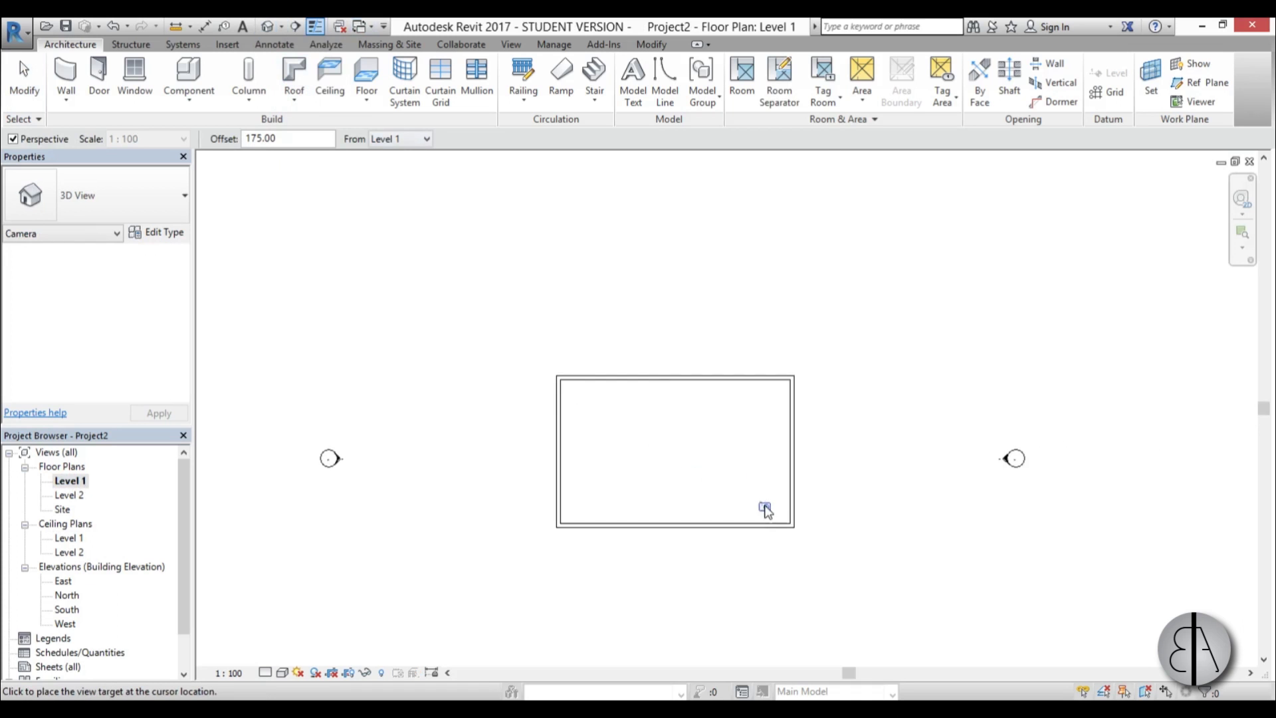
{"action": "left_click", "coordinate": [309, 385]}
Step: Widen the camera view's crop region slightly and orbit around the ring-shaped ceiling to inspect it from inside the room
{"action": "left_click_drag", "start_coordinate": [928, 376], "coordinate": [961, 376]}
{"action": "left_click", "coordinate": [669, 342]}
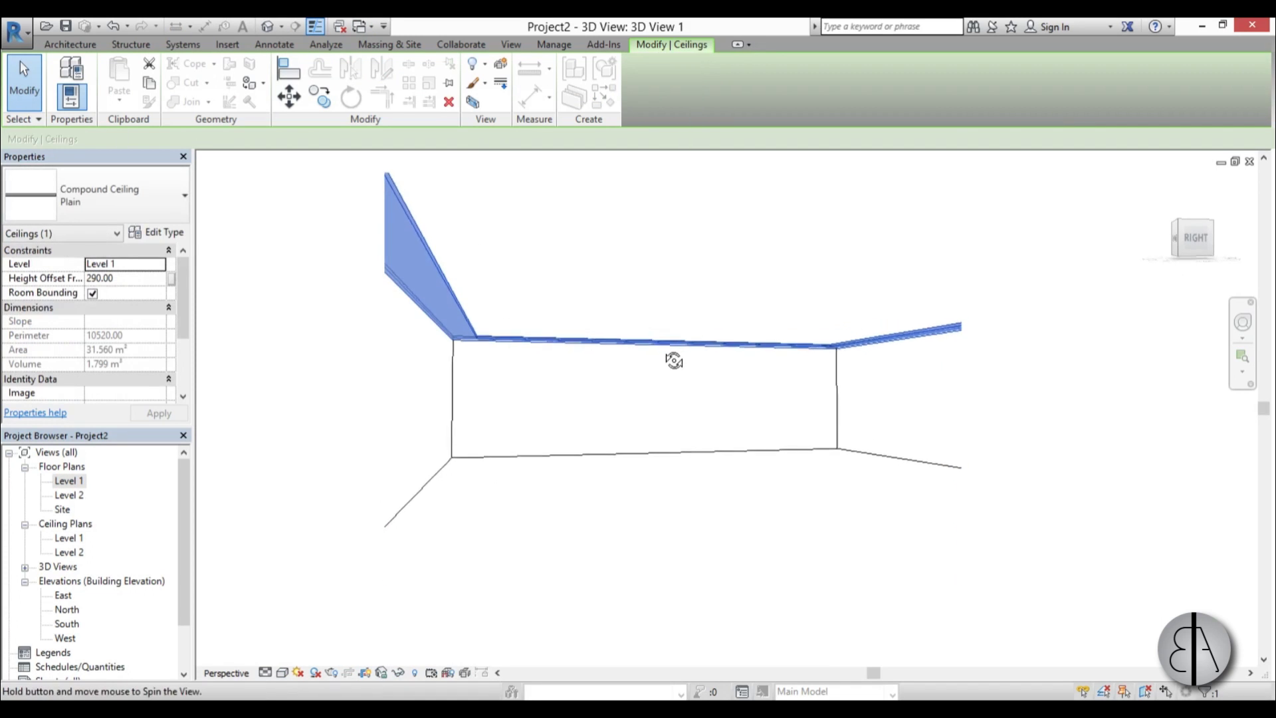
{"action": "scroll", "coordinate": [605, 392], "scroll_direction": "up", "scroll_amount": 1}
{"action": "key", "text": "Escape"}
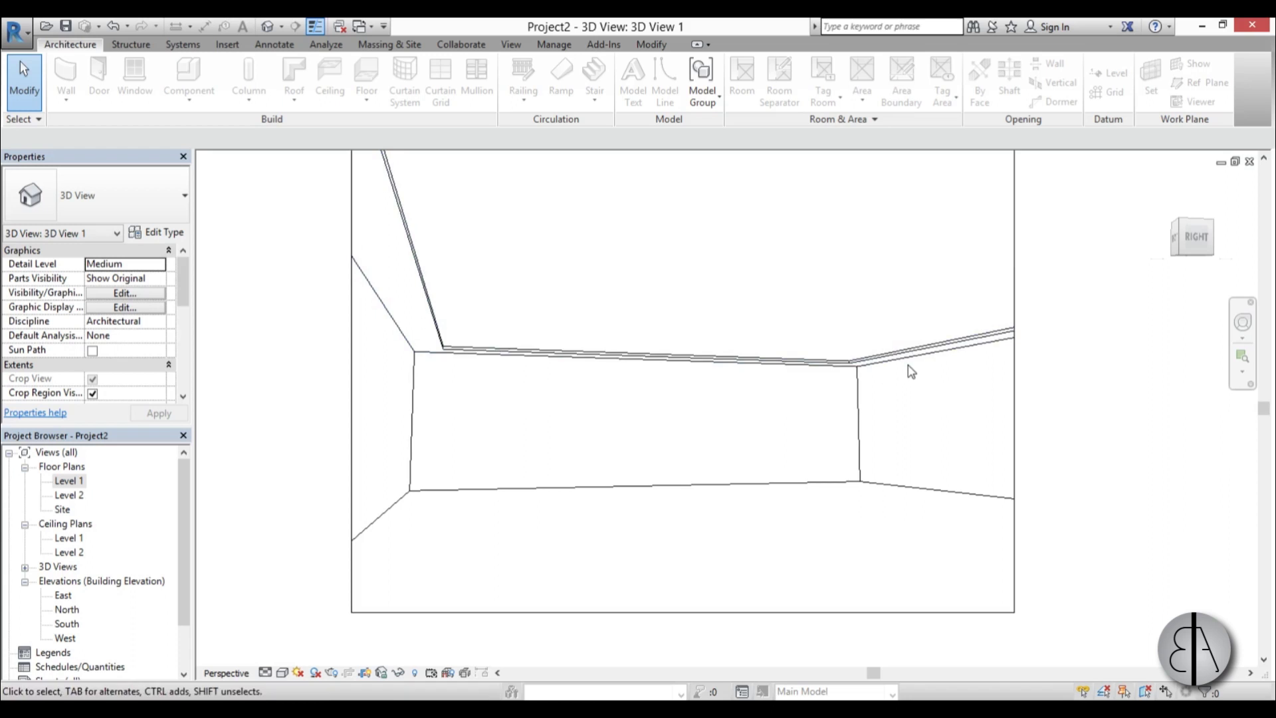
Step: Reopen the Level 1 reflected ceiling plan and bring the whole inner ceiling opening into view
{"action": "double_click", "coordinate": [61, 537]}
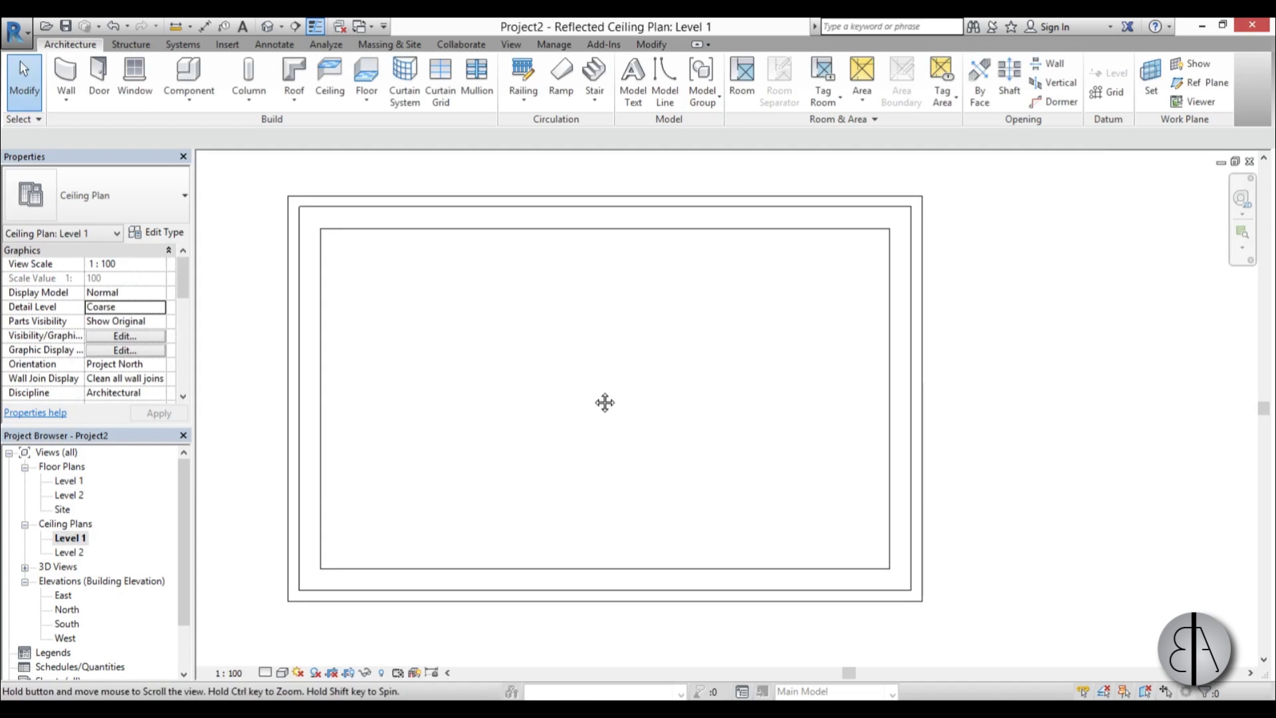
{"action": "scroll", "coordinate": [330, 233], "scroll_direction": "up", "scroll_amount": 3}
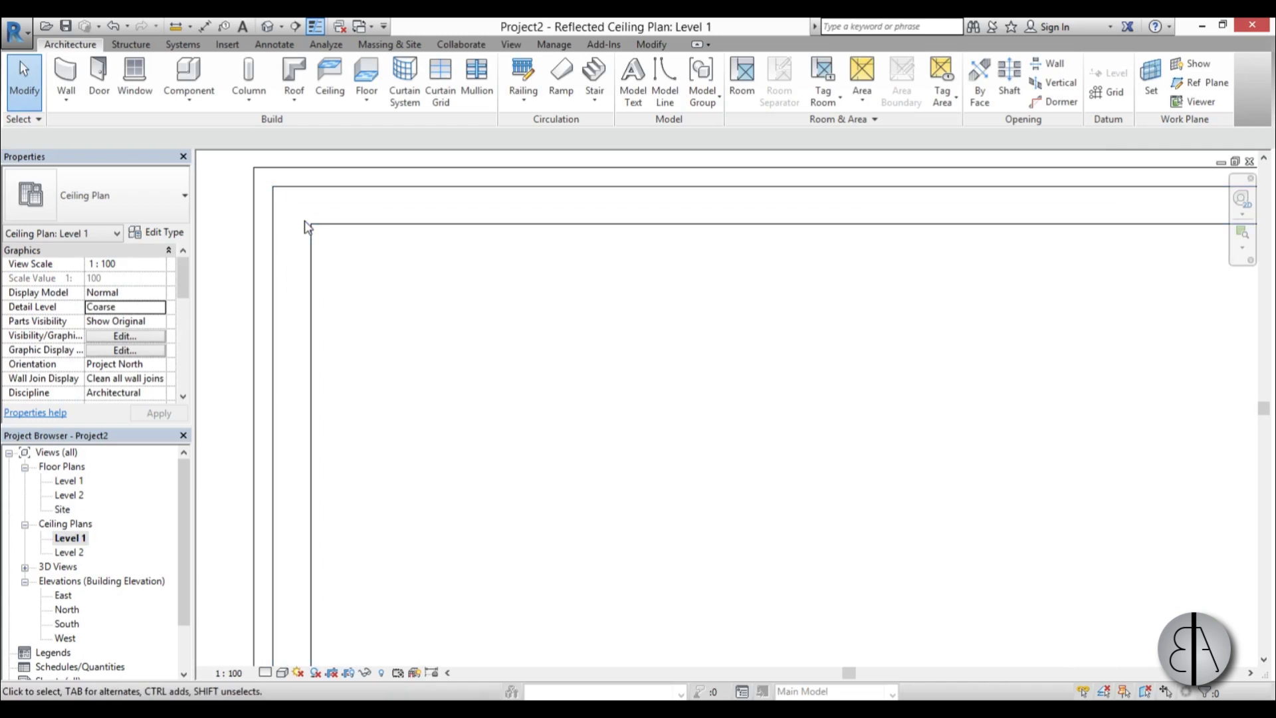
{"action": "scroll", "coordinate": [304, 226], "scroll_direction": "down", "scroll_amount": 1}
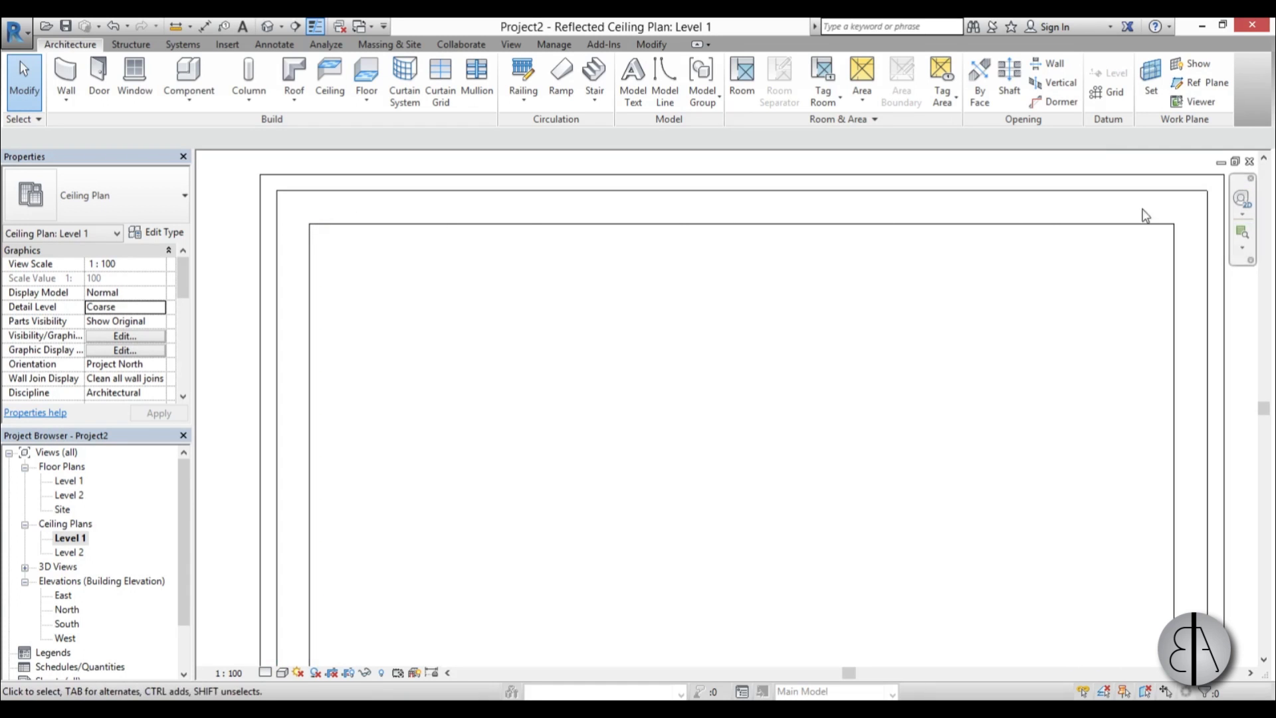
{"action": "scroll", "coordinate": [1174, 388], "scroll_direction": "down", "scroll_amount": 1}
{"action": "middle_click_drag", "start_coordinate": [1173, 387], "coordinate": [635, 381]}
{"action": "scroll", "coordinate": [643, 385], "scroll_direction": "up", "scroll_amount": 1}
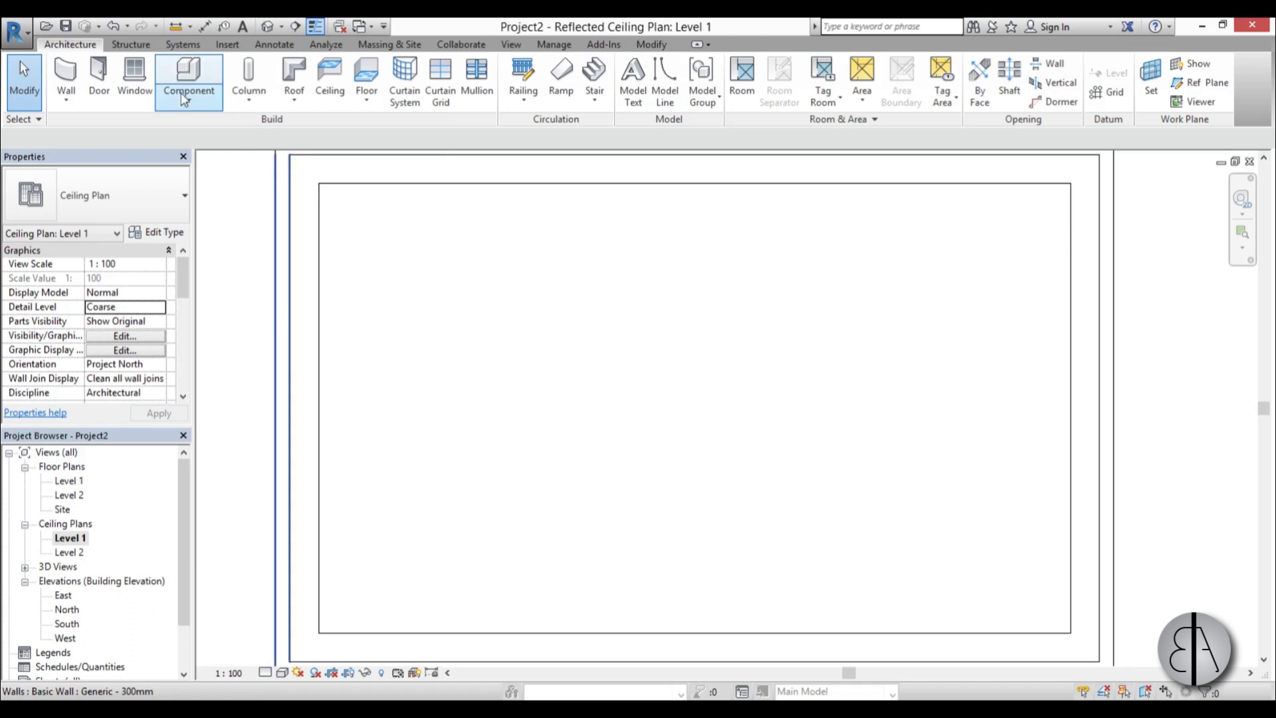
Step: Create an in-place component in the Generic Models category with the default name Generic Models 1
{"action": "left_click", "coordinate": [179, 73]}
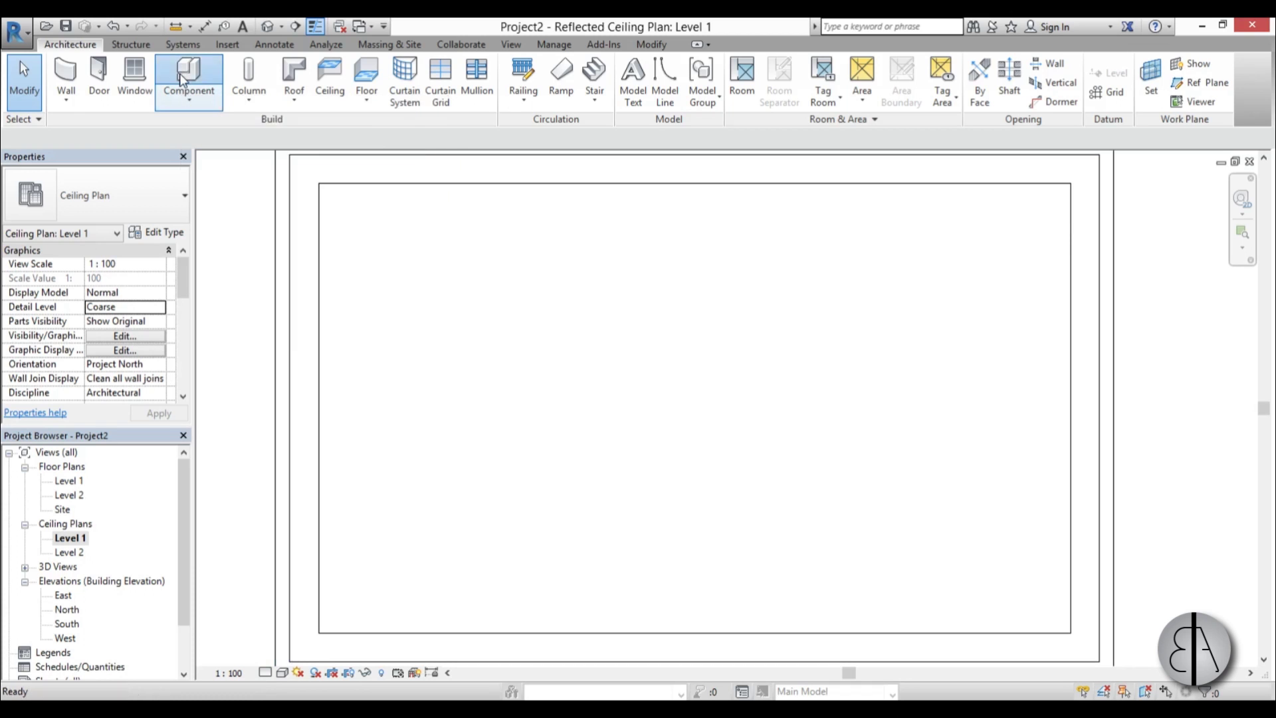
{"action": "left_click", "coordinate": [679, 107]}
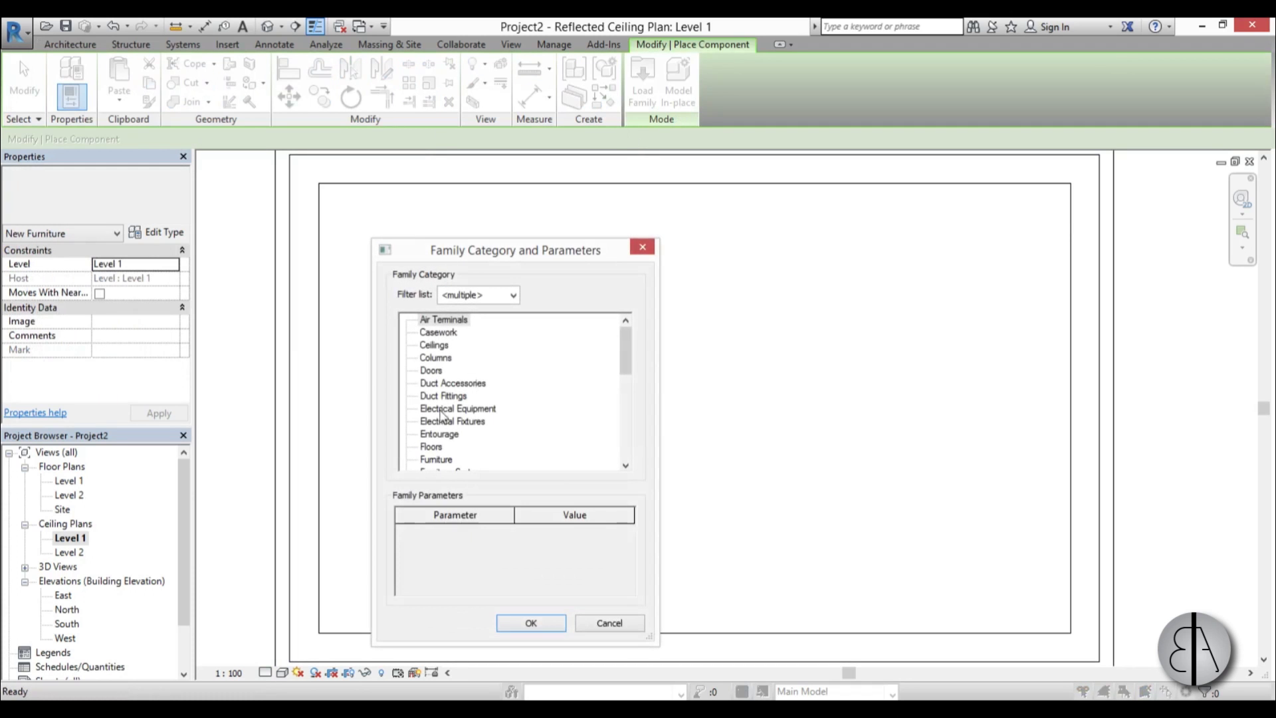
{"action": "left_click_drag", "start_coordinate": [621, 363], "coordinate": [633, 402]}
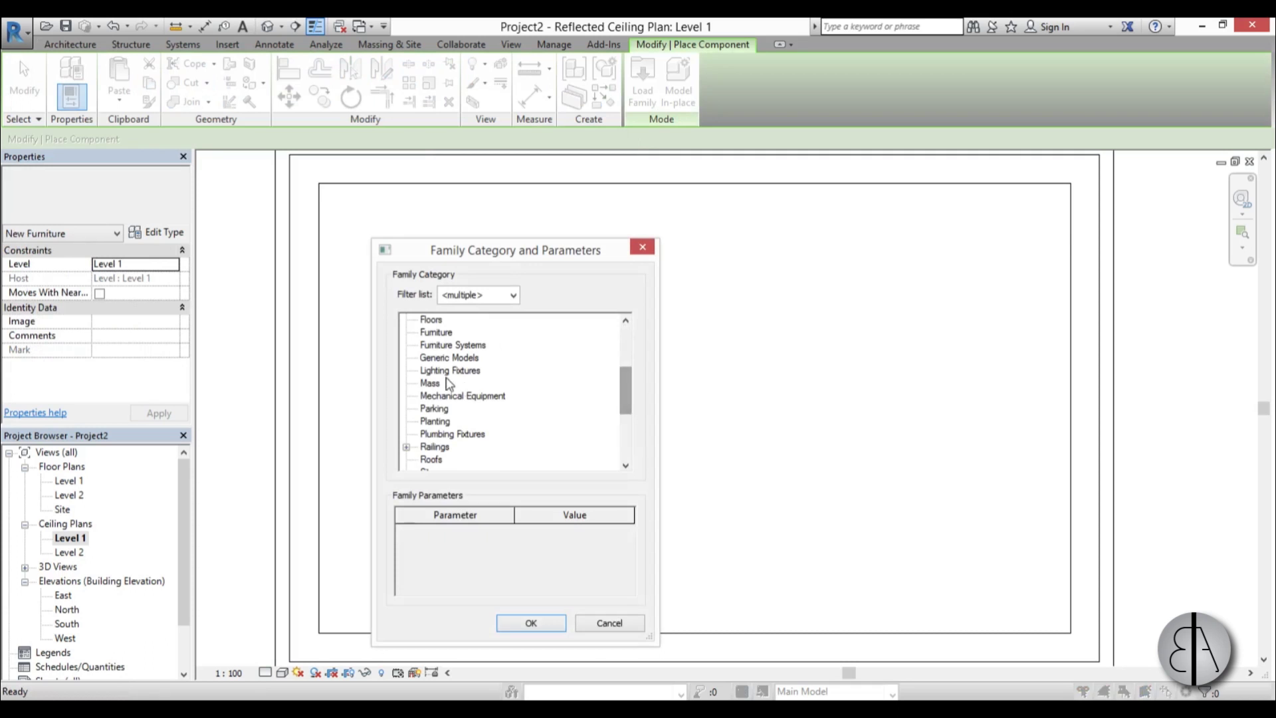
{"action": "double_click", "coordinate": [443, 359]}
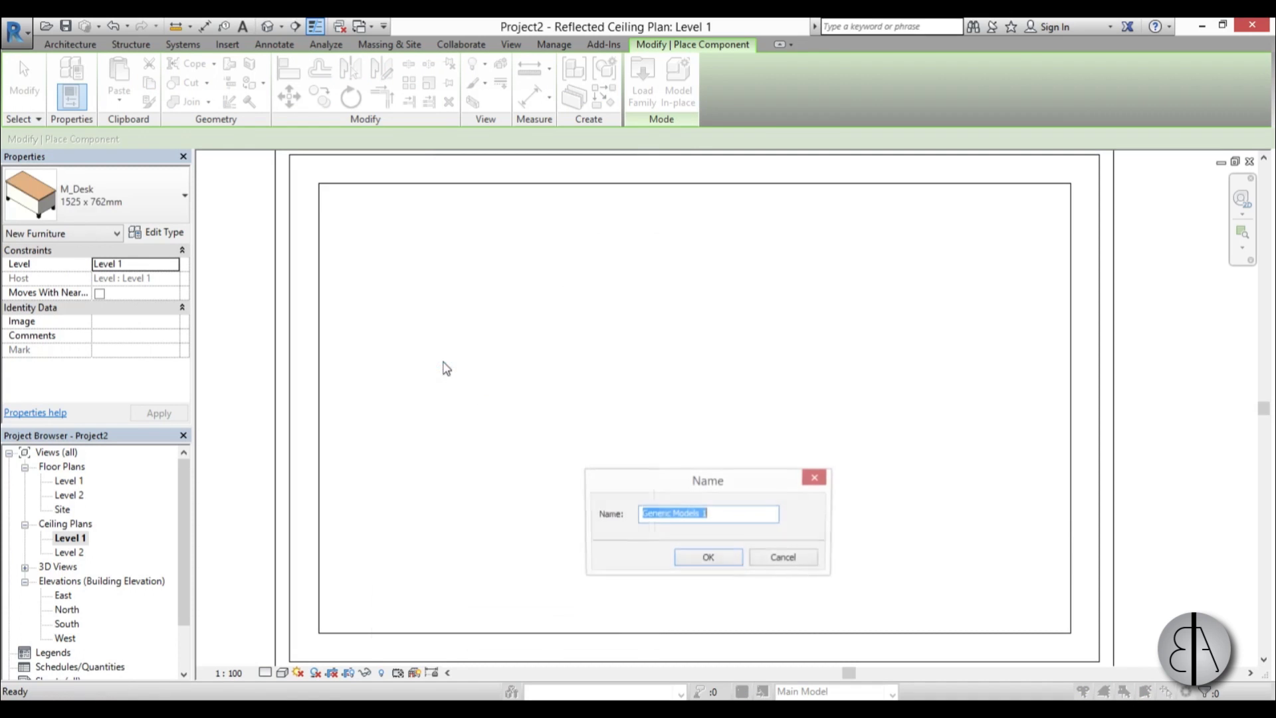
{"action": "left_click", "coordinate": [707, 558]}
{"action": "left_click", "coordinate": [67, 46]}
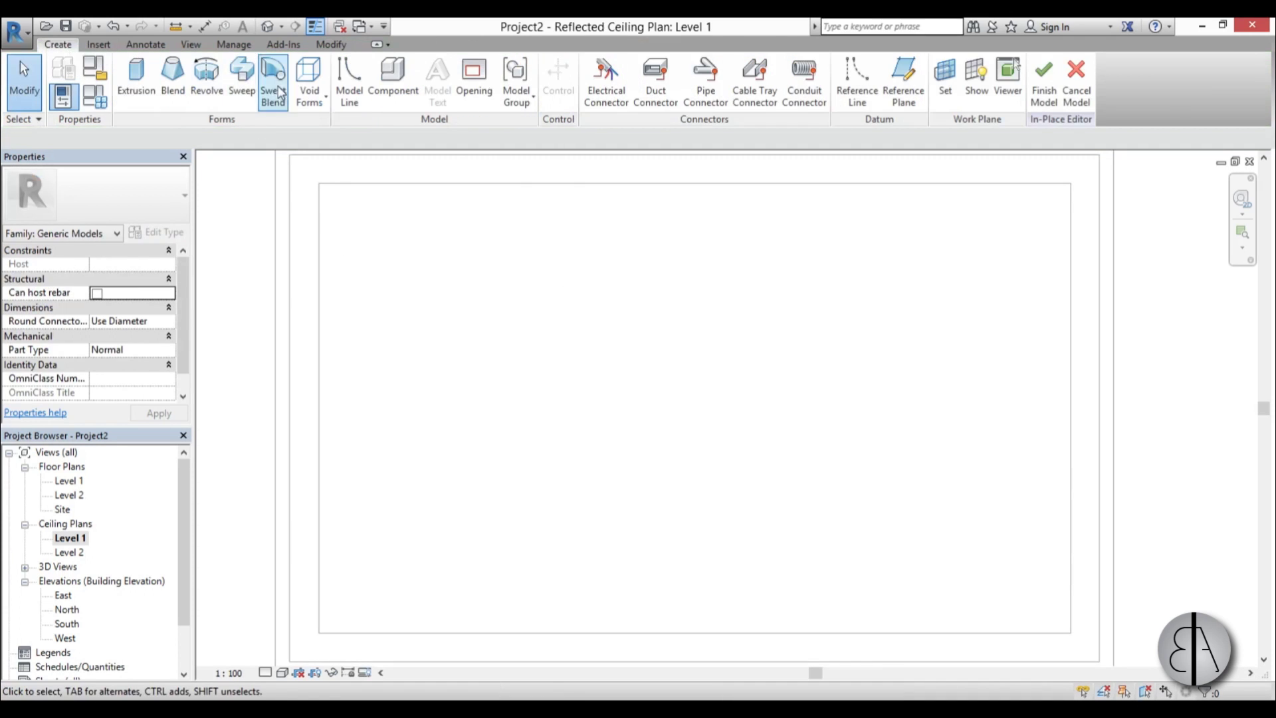
Step: Start an extrusion and sketch a rectangle offset 5 cm outward from the corners of the ceiling's inner opening
{"action": "left_click", "coordinate": [136, 73]}
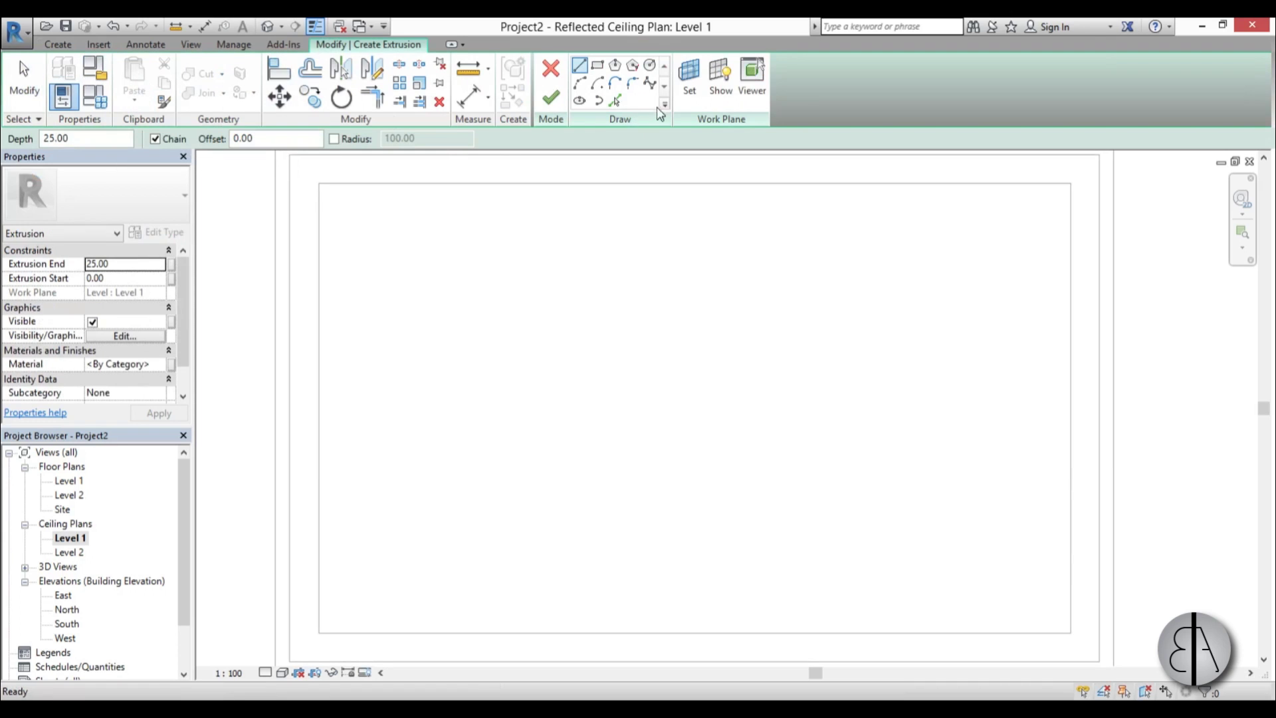
{"action": "left_click", "coordinate": [596, 68]}
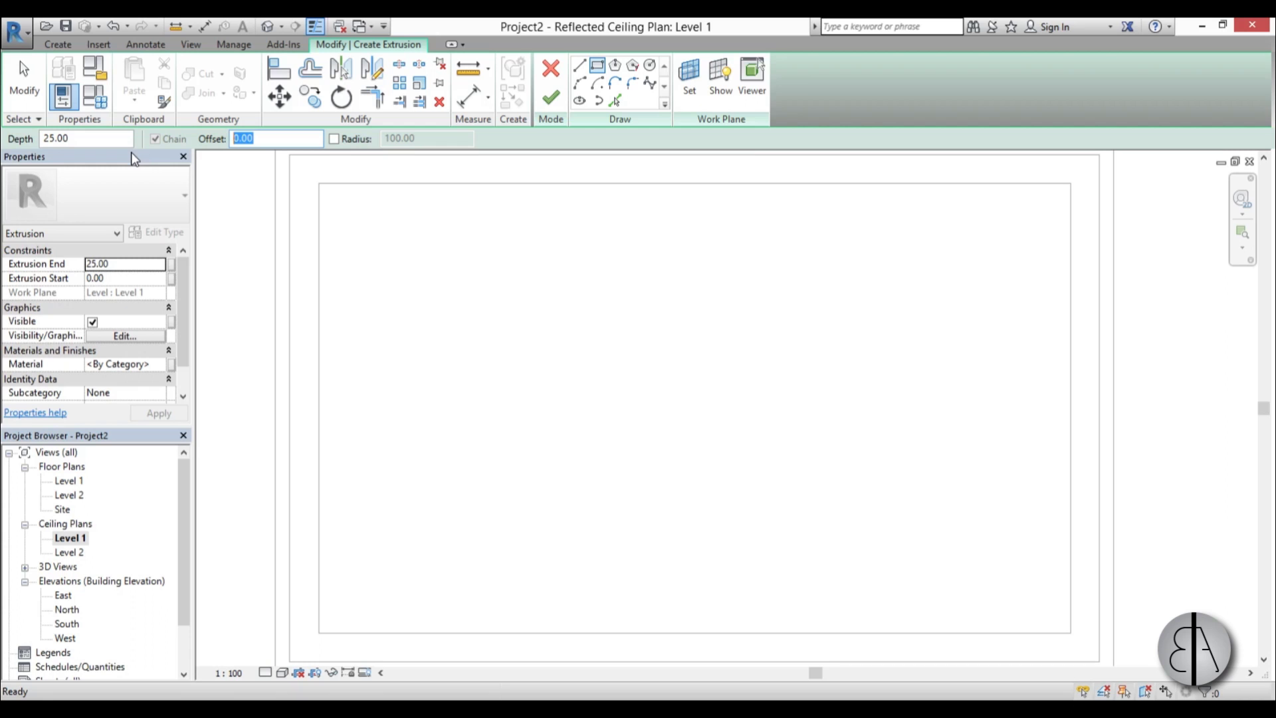
{"action": "type", "text": "5.00"}
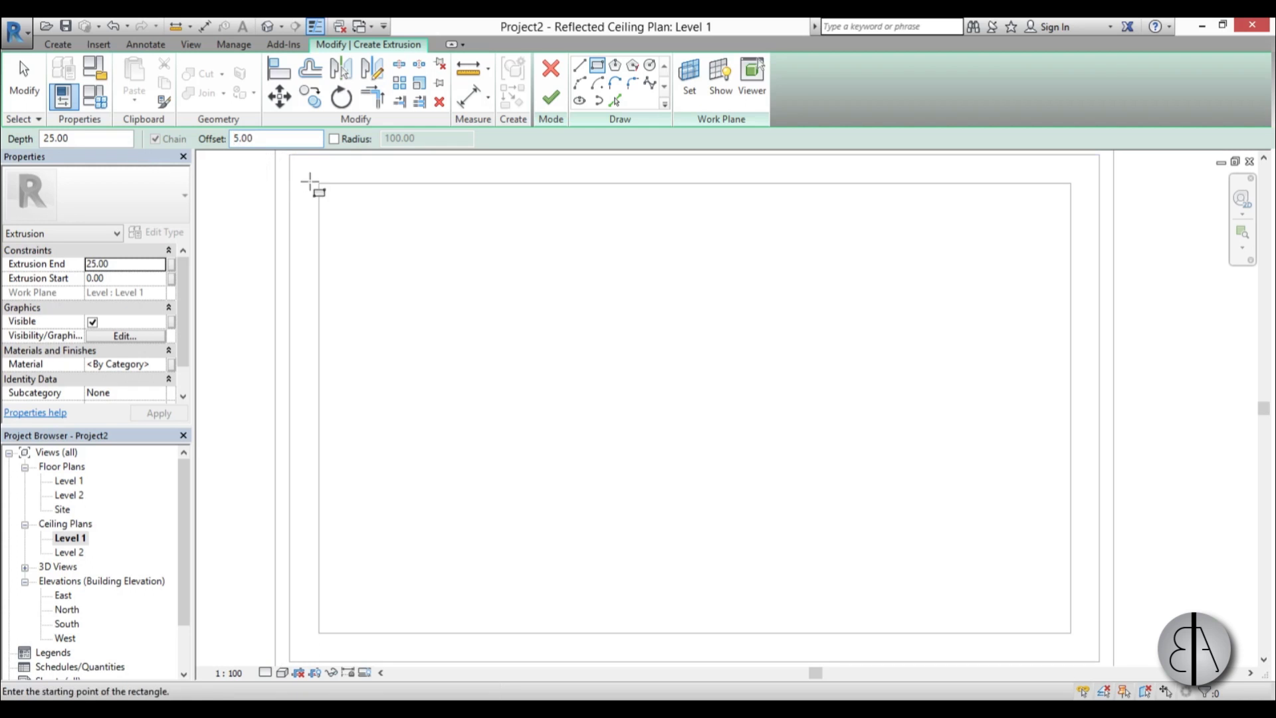
{"action": "left_click", "coordinate": [319, 183]}
{"action": "scroll", "coordinate": [869, 541], "scroll_direction": "up", "scroll_amount": 3}
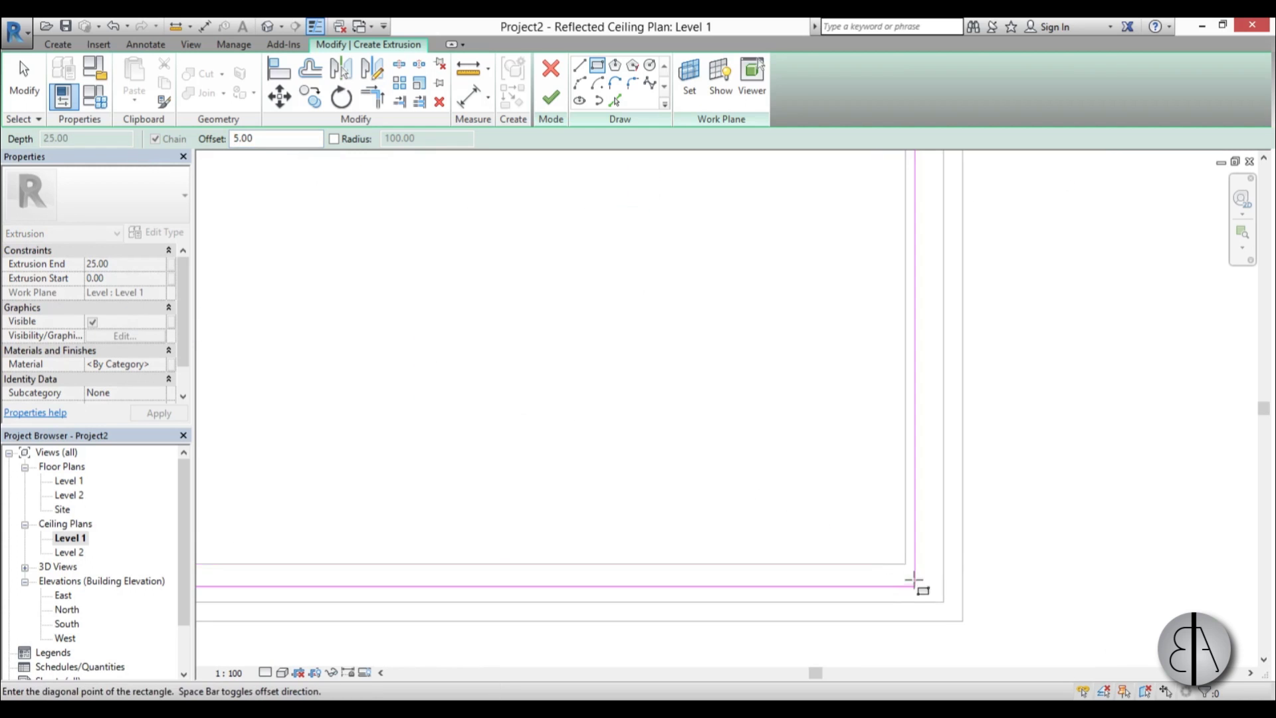
{"action": "left_click", "coordinate": [905, 564]}
{"action": "scroll", "coordinate": [561, 408], "scroll_direction": "down", "scroll_amount": 3}
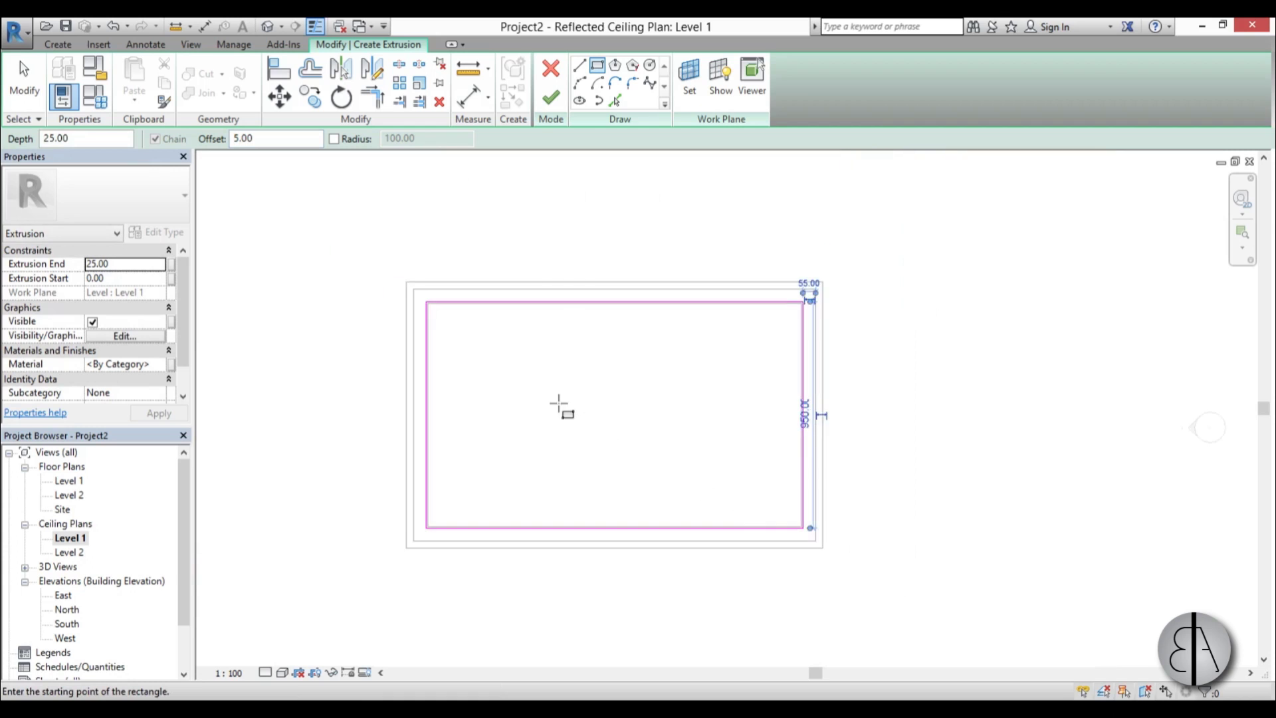
Step: Sketch a second rectangle offset 2 cm from the first one to form a thin closed strip profile
{"action": "scroll", "coordinate": [521, 407], "scroll_direction": "up", "scroll_amount": 2}
{"action": "scroll", "coordinate": [292, 189], "scroll_direction": "up", "scroll_amount": 3}
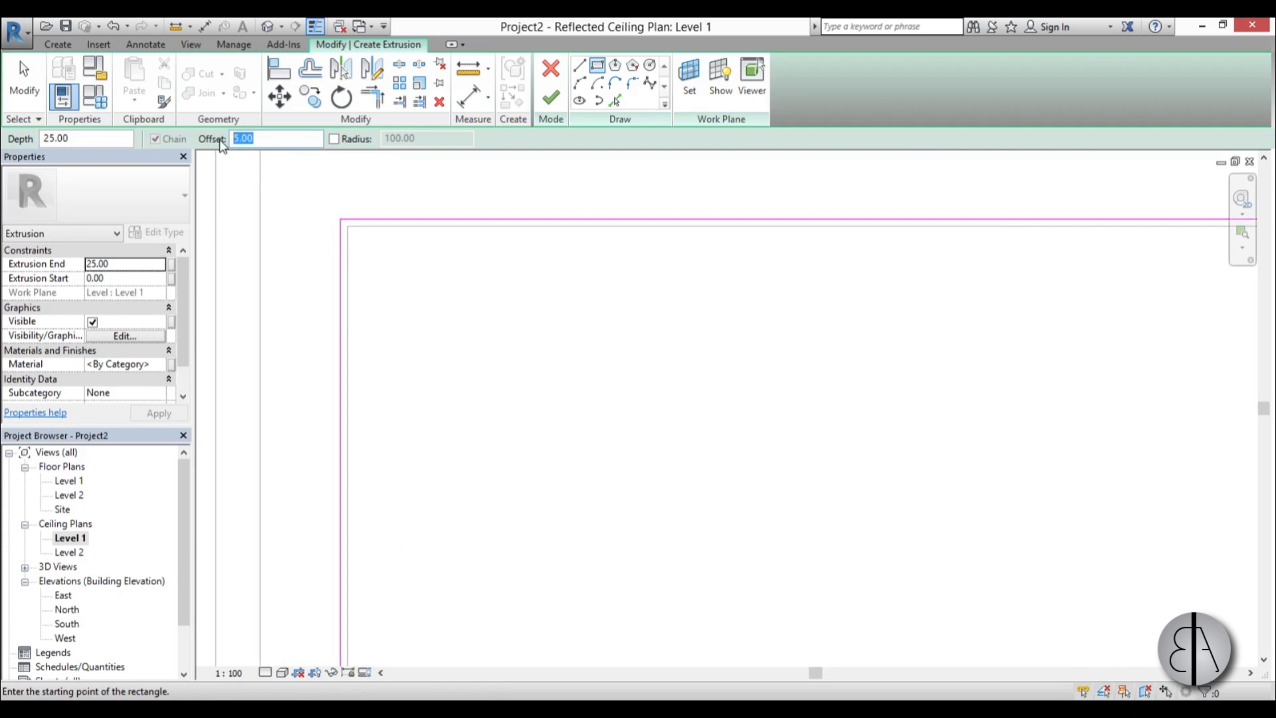
{"action": "left_click", "coordinate": [341, 219]}
{"action": "scroll", "coordinate": [441, 325], "scroll_direction": "down", "scroll_amount": 5}
{"action": "scroll", "coordinate": [647, 439], "scroll_direction": "up", "scroll_amount": 4}
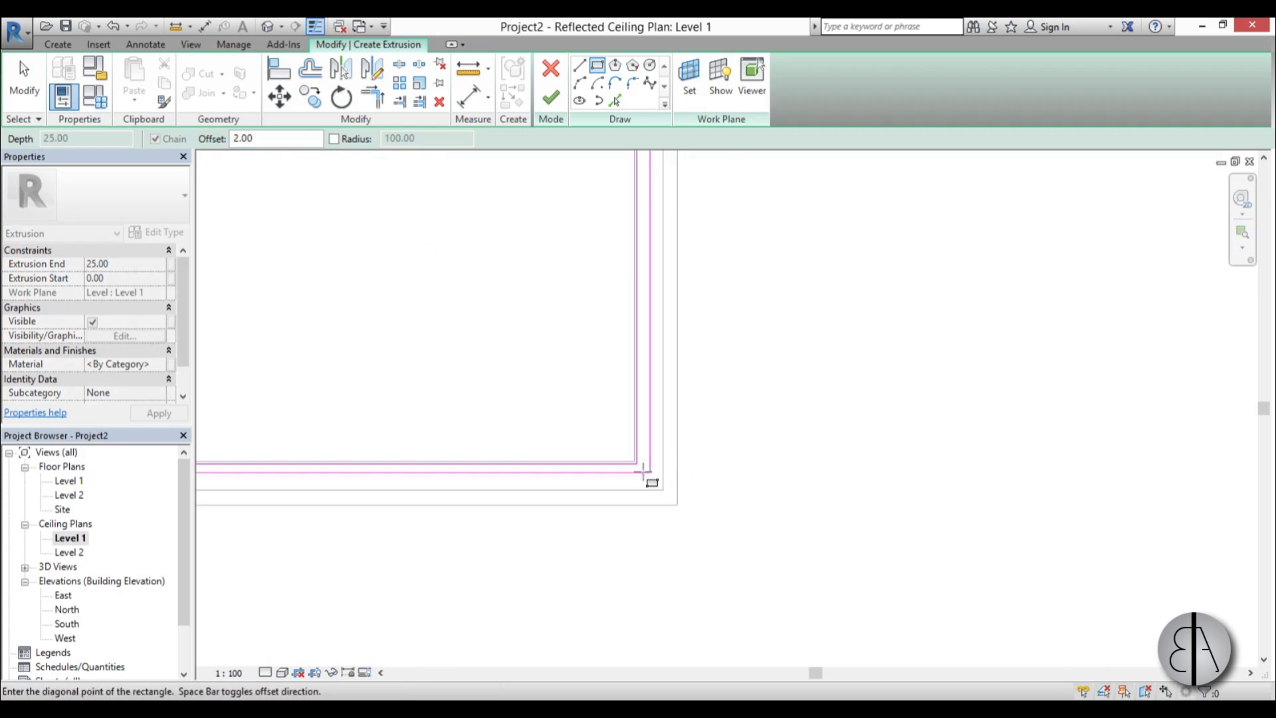
{"action": "left_click", "coordinate": [630, 436]}
{"action": "key", "text": "Escape"}
{"action": "scroll", "coordinate": [658, 465], "scroll_direction": "down", "scroll_amount": 5}
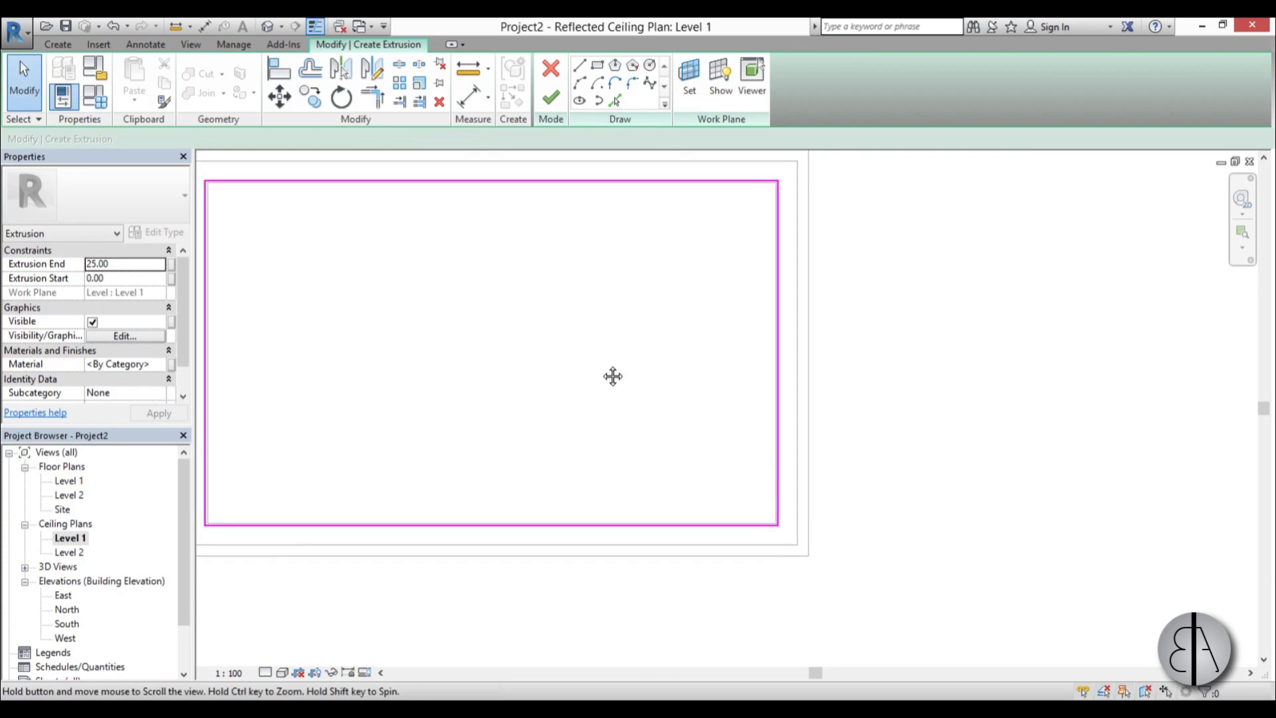
Step: Open the South elevation and set its visual style to Wireframe
{"action": "double_click", "coordinate": [69, 624]}
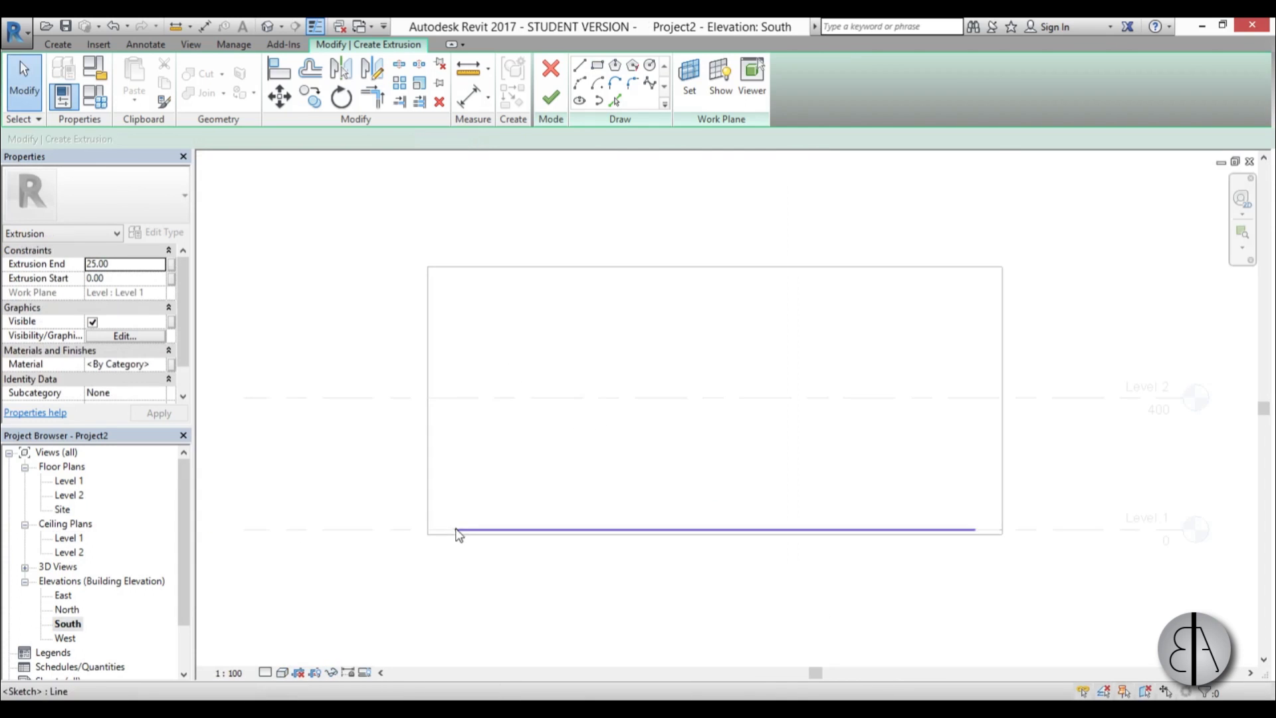
{"action": "left_click", "coordinate": [265, 671]}
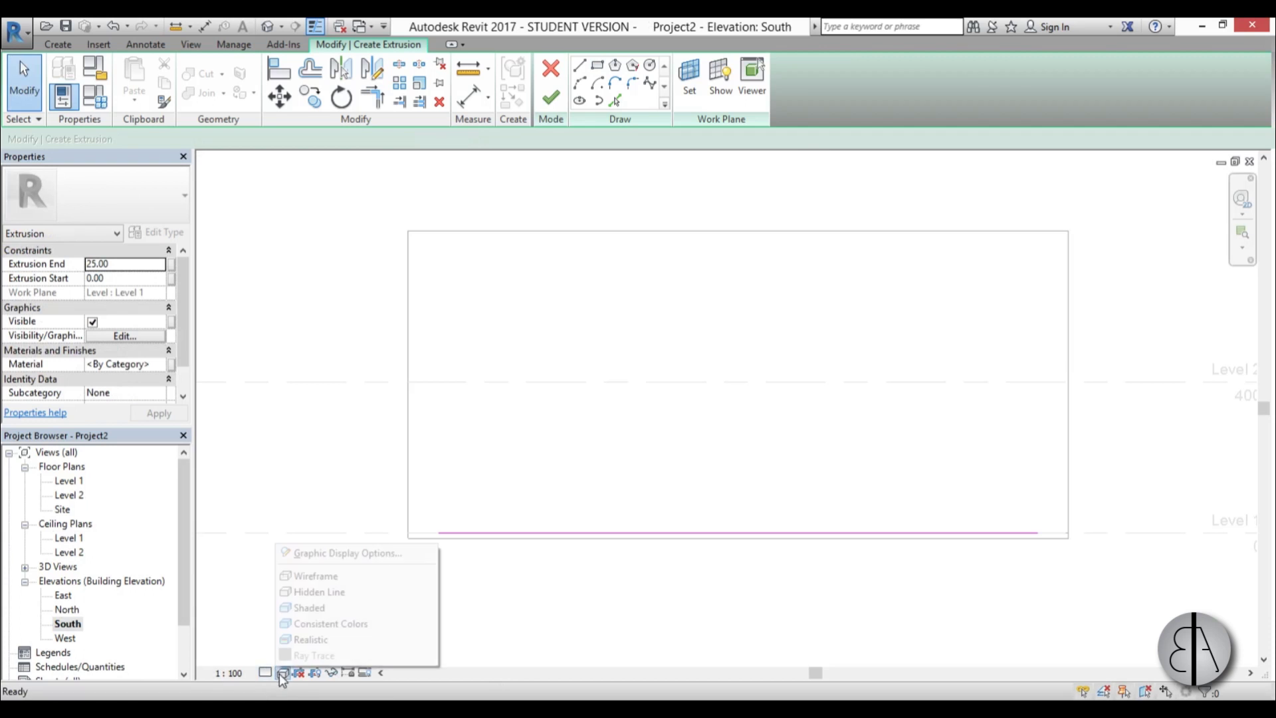
{"action": "left_click", "coordinate": [316, 574]}
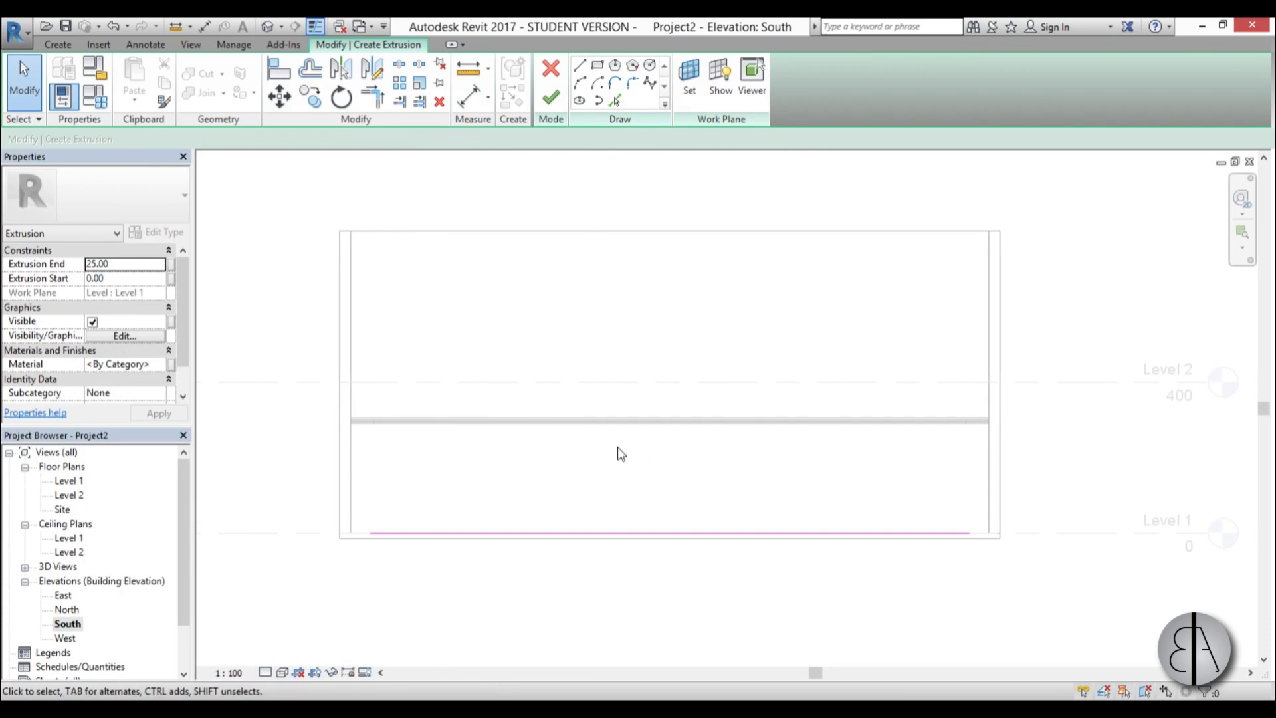
Step: Finish the extrusion sketch and stretch the extrusion's top up to a height of 300 cm
{"action": "left_click", "coordinate": [550, 98]}
{"action": "scroll", "coordinate": [801, 521], "scroll_direction": "up", "scroll_amount": 5}
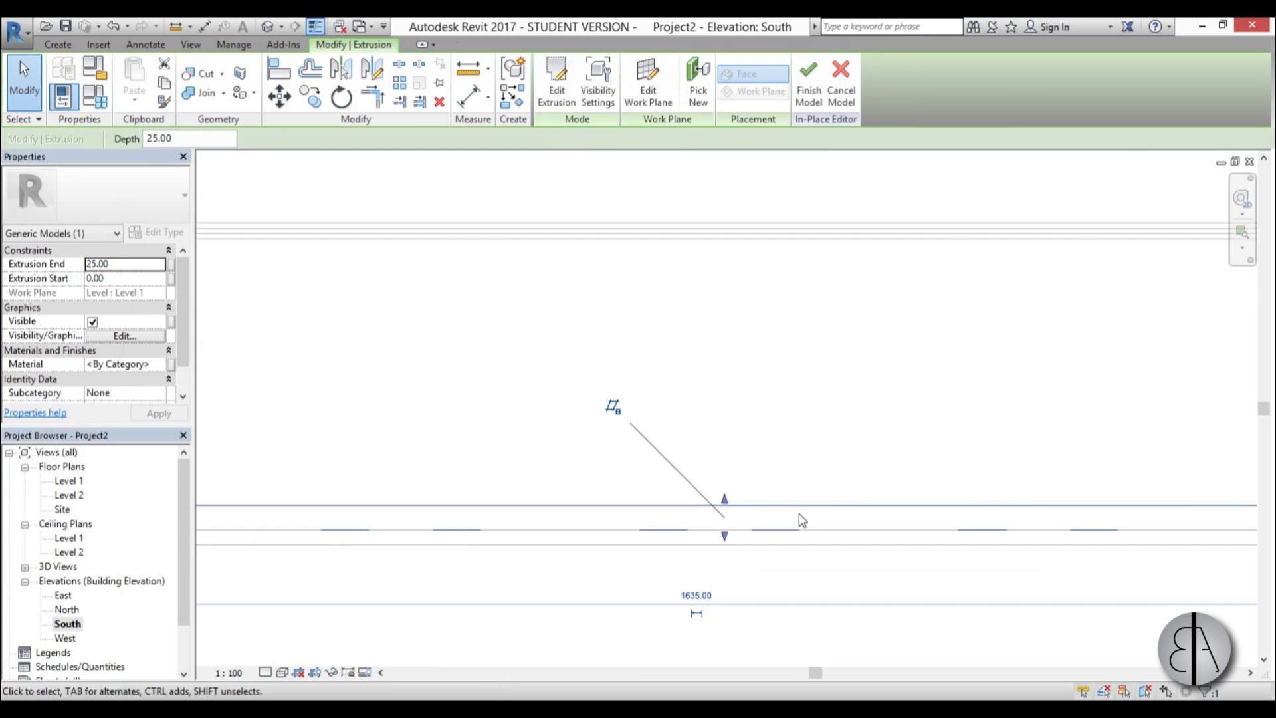
{"action": "scroll", "coordinate": [726, 507], "scroll_direction": "down", "scroll_amount": 3}
{"action": "left_click_drag", "start_coordinate": [724, 499], "coordinate": [686, 358]}
{"action": "scroll", "coordinate": [648, 325], "scroll_direction": "up", "scroll_amount": 3}
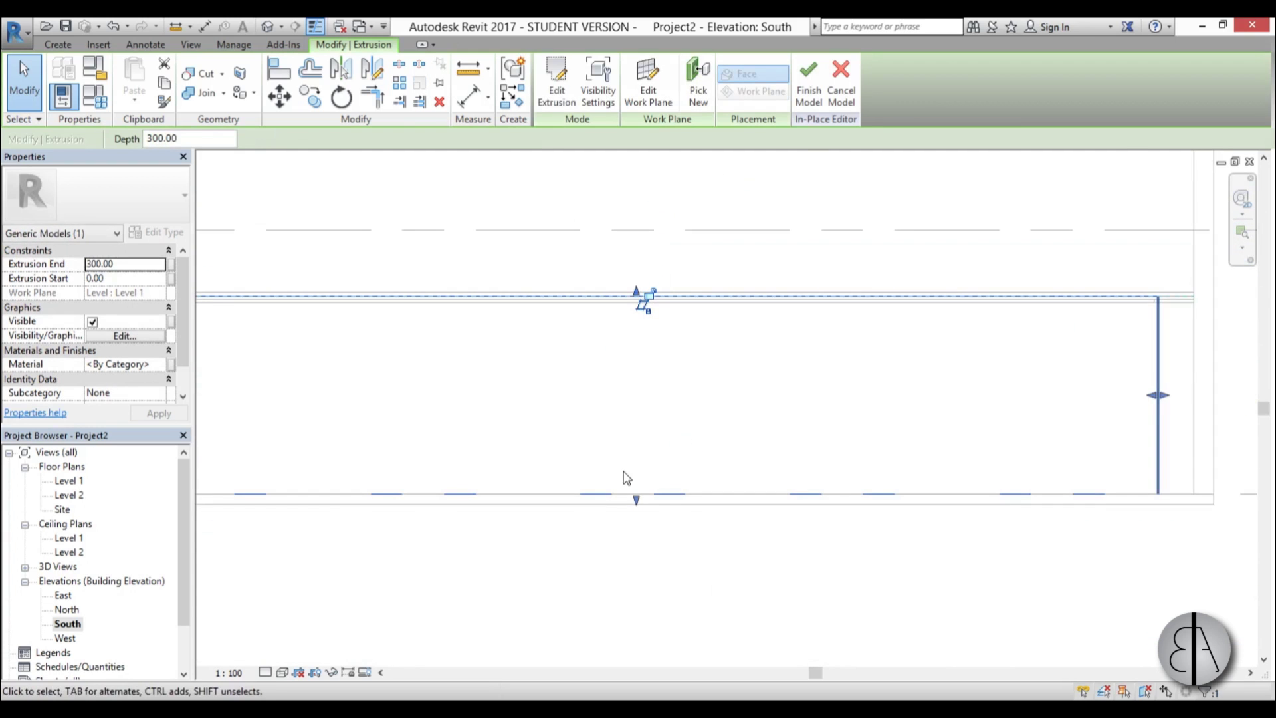
Step: Raise the extrusion's underside to the ceiling's top face so that the extrusion starts at 295.70 cm
{"action": "left_click_drag", "start_coordinate": [636, 499], "coordinate": [691, 325]}
{"action": "scroll", "coordinate": [649, 353], "scroll_direction": "up", "scroll_amount": 4}
{"action": "scroll", "coordinate": [672, 382], "scroll_direction": "down", "scroll_amount": 5}
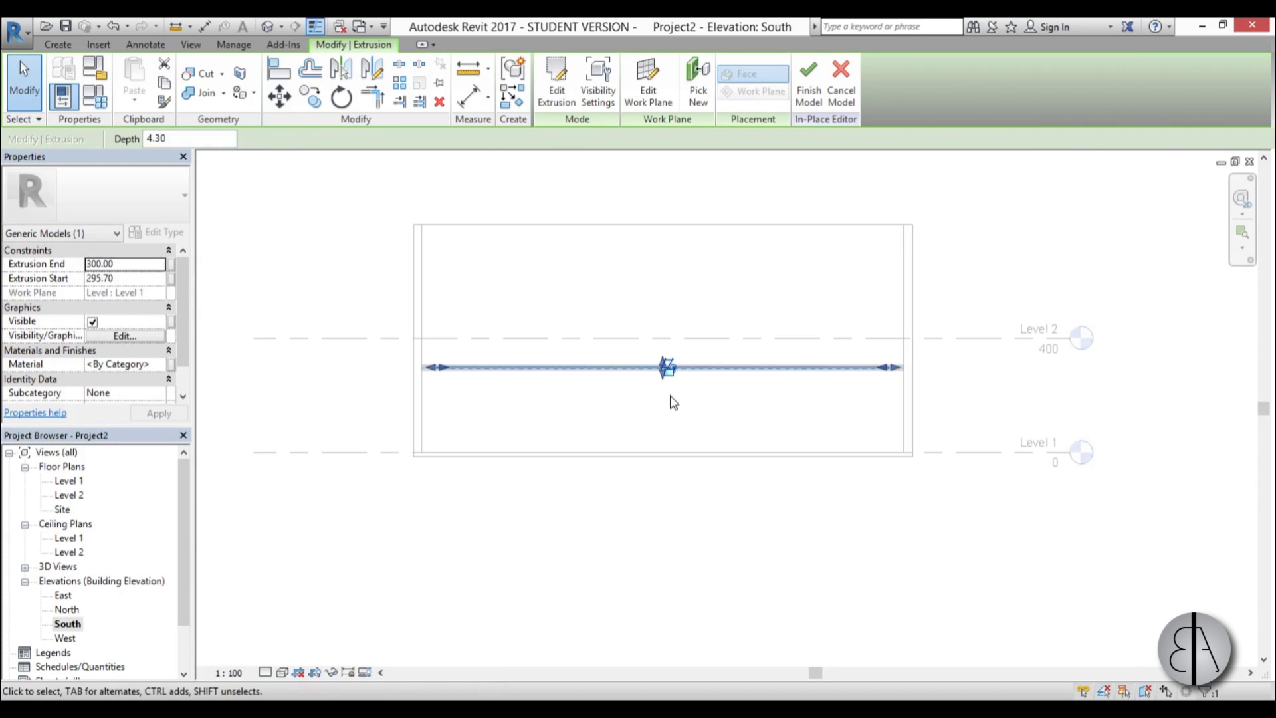
{"action": "left_click", "coordinate": [672, 401]}
Step: Select the thin strip extrusion, open the material browser for it and search for "plas"
{"action": "scroll", "coordinate": [555, 373], "scroll_direction": "up", "scroll_amount": 4}
{"action": "left_click", "coordinate": [555, 369]}
{"action": "scroll", "coordinate": [658, 392], "scroll_direction": "down", "scroll_amount": 2}
{"action": "middle_click_drag", "start_coordinate": [657, 392], "coordinate": [576, 420]}
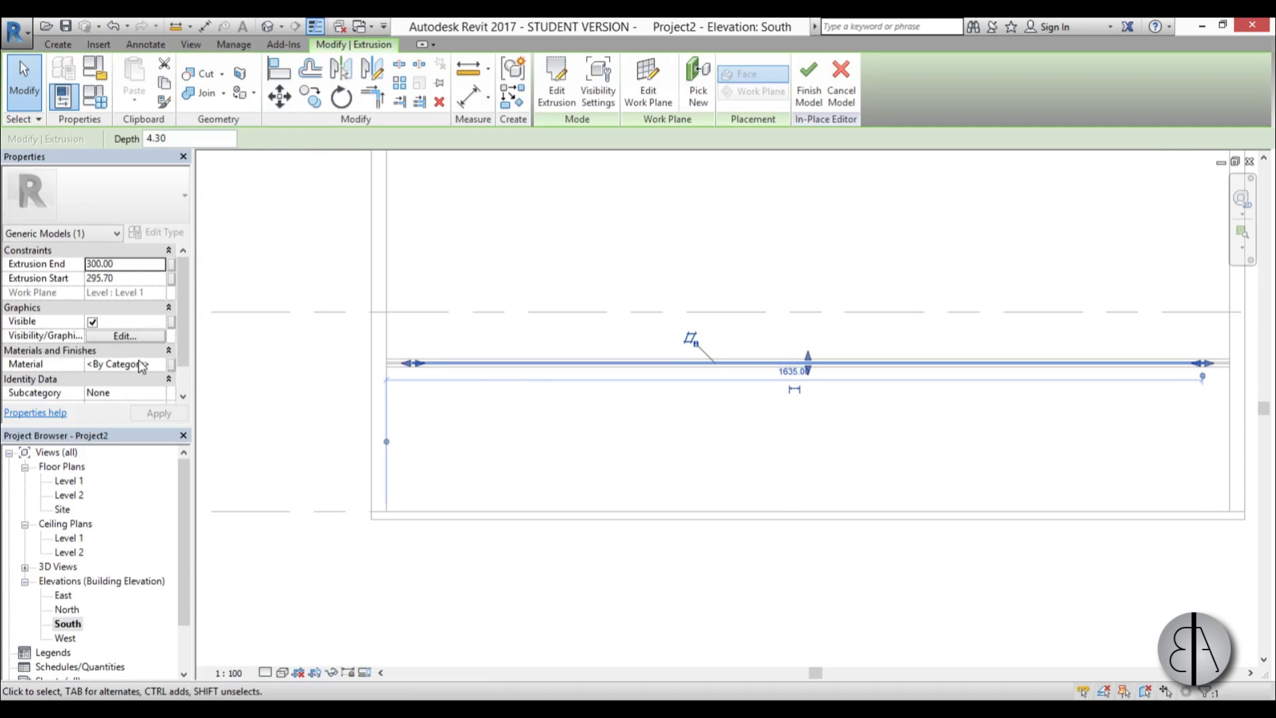
{"action": "left_click", "coordinate": [158, 363]}
{"action": "left_click", "coordinate": [158, 364]}
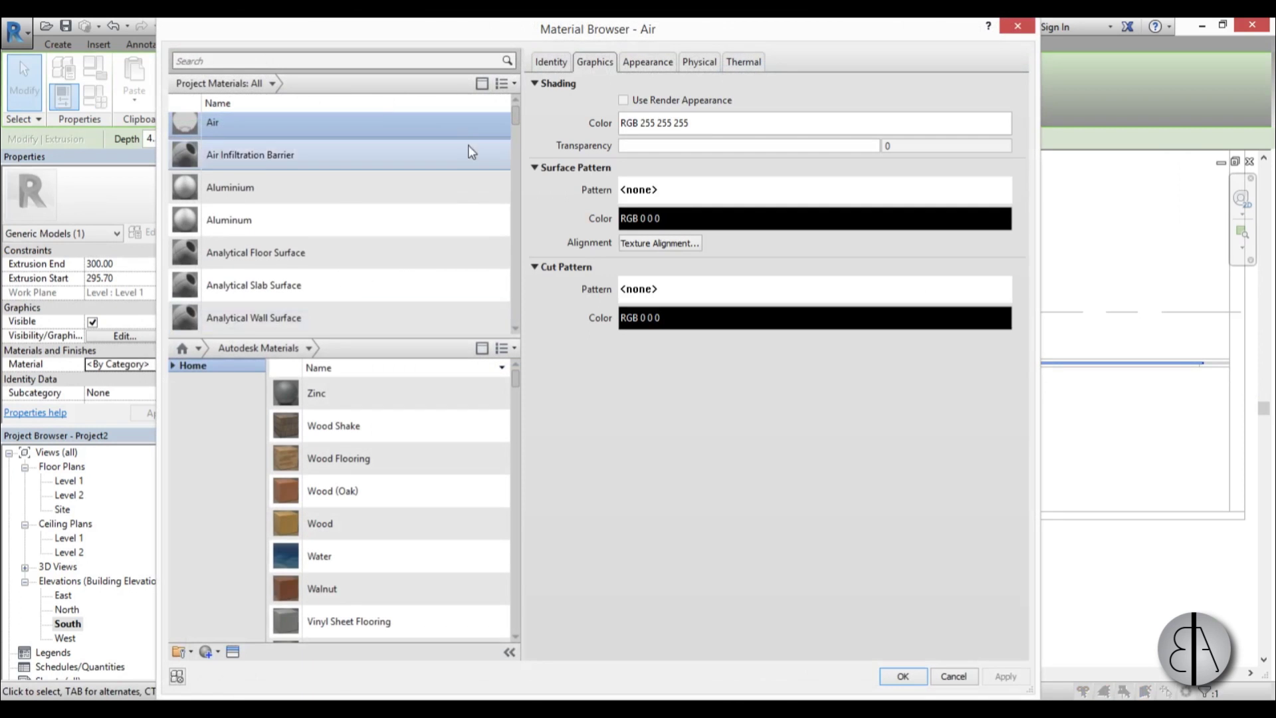
{"action": "left_click", "coordinate": [224, 61]}
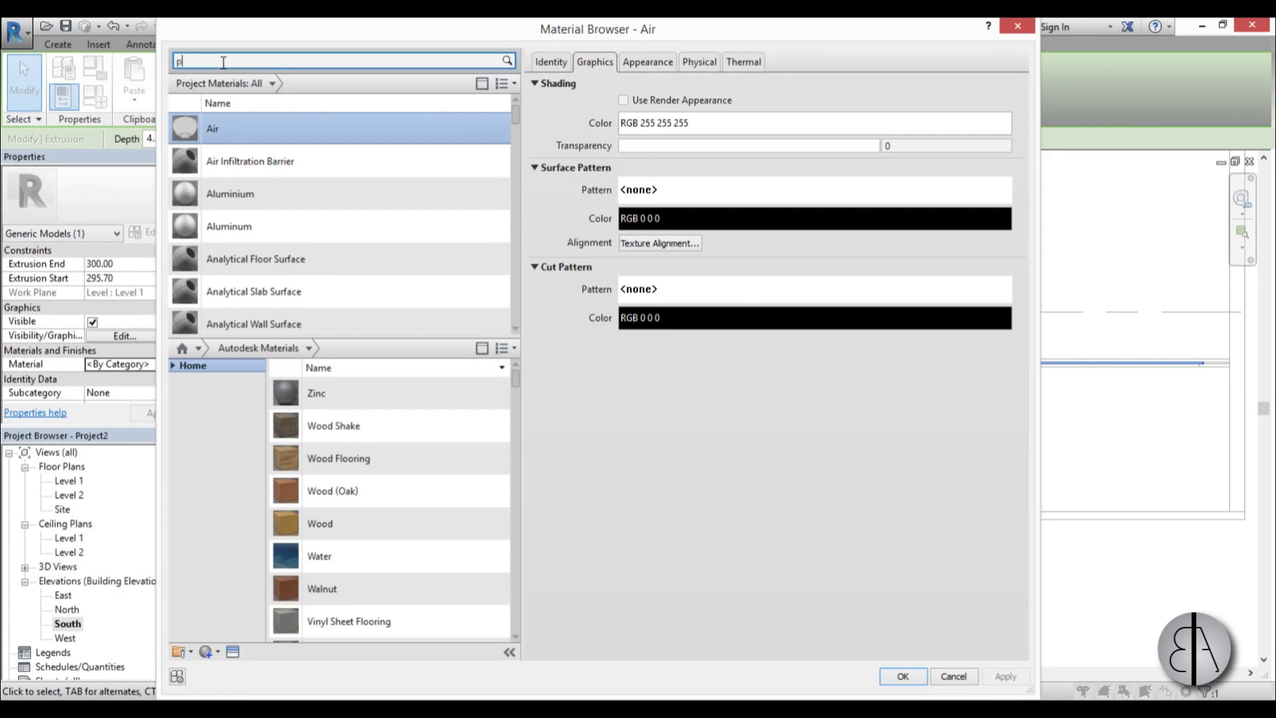
{"action": "type", "text": "plas"}
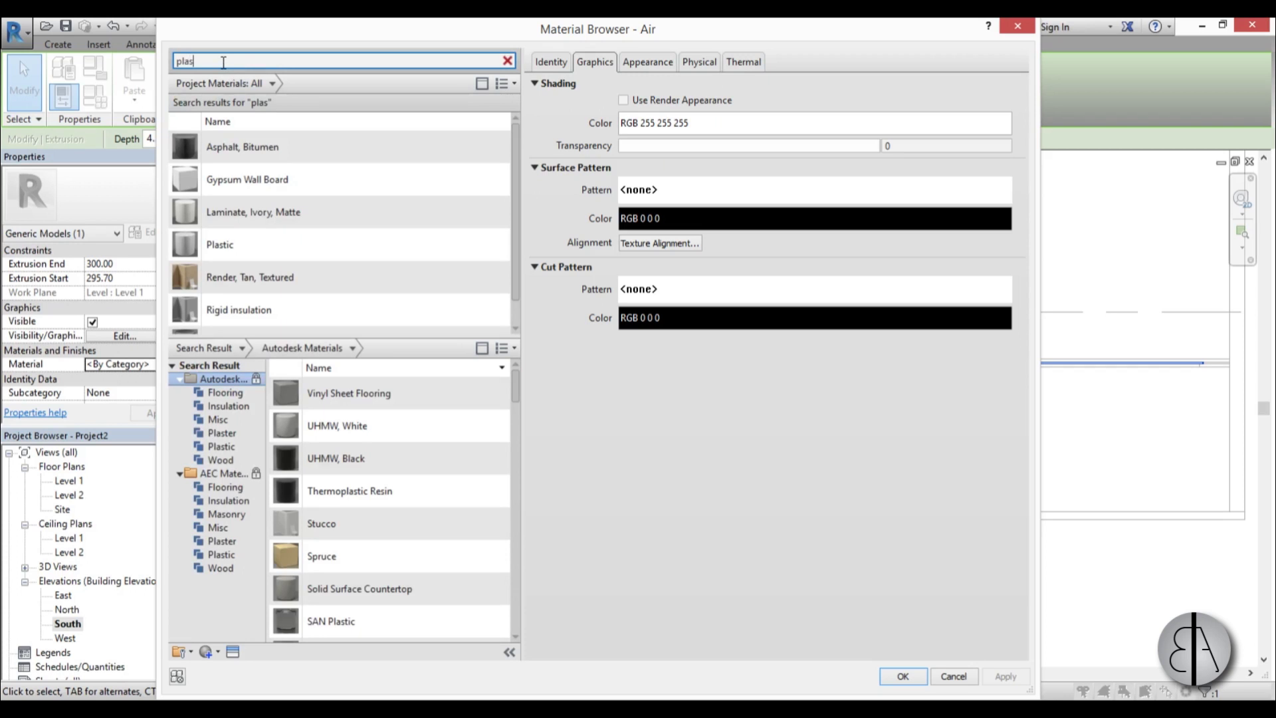
Step: Add the SAN Plastic material from the Autodesk library to the project materials
{"action": "scroll", "coordinate": [307, 245], "scroll_direction": "down", "scroll_amount": 1}
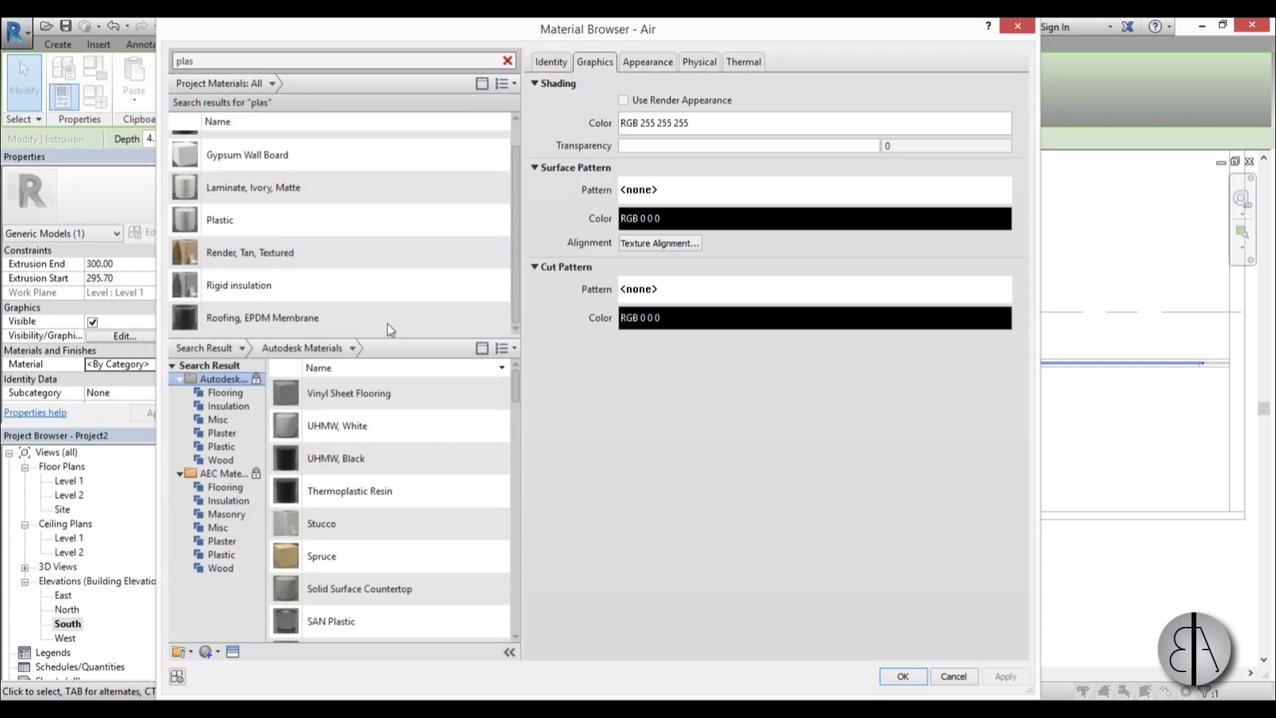
{"action": "scroll", "coordinate": [445, 467], "scroll_direction": "down", "scroll_amount": 3}
{"action": "scroll", "coordinate": [397, 462], "scroll_direction": "down", "scroll_amount": 4}
{"action": "scroll", "coordinate": [397, 463], "scroll_direction": "up", "scroll_amount": 4}
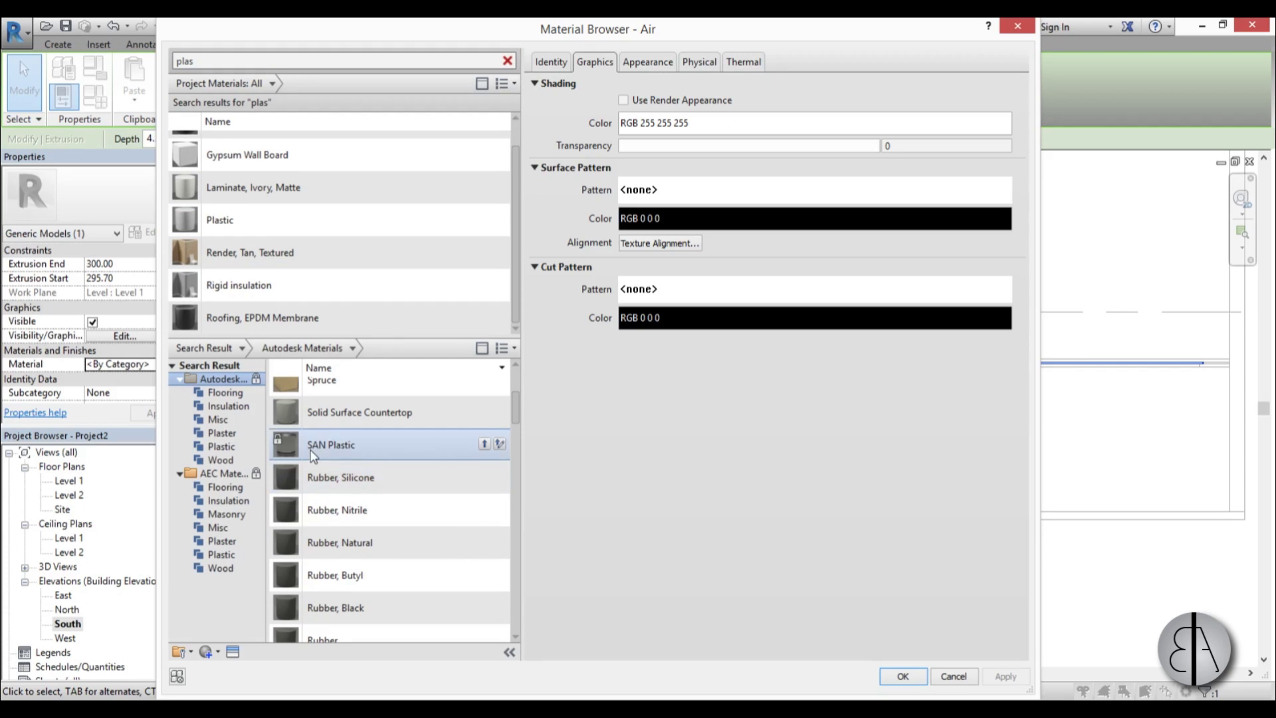
{"action": "left_click", "coordinate": [484, 444]}
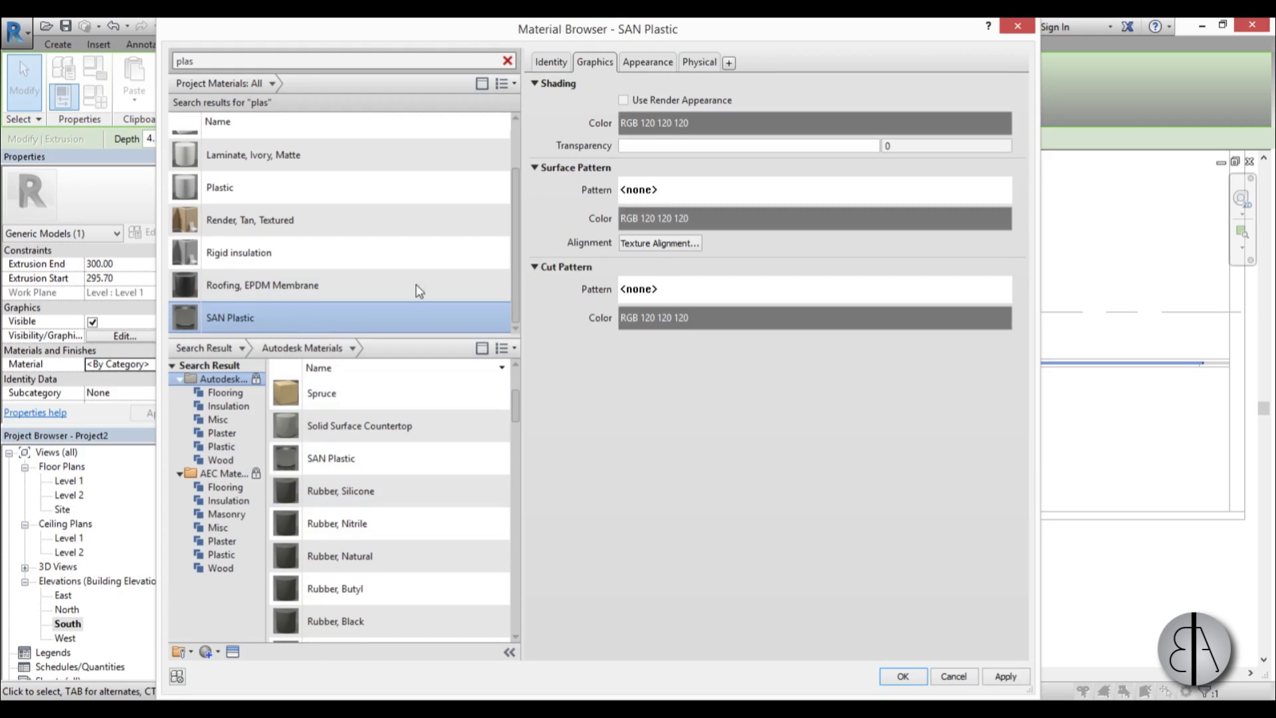
Step: Enable a white tint (RGB 255 255 255) in the SAN Plastic appearance and apply the material to the strip
{"action": "left_click", "coordinate": [648, 65]}
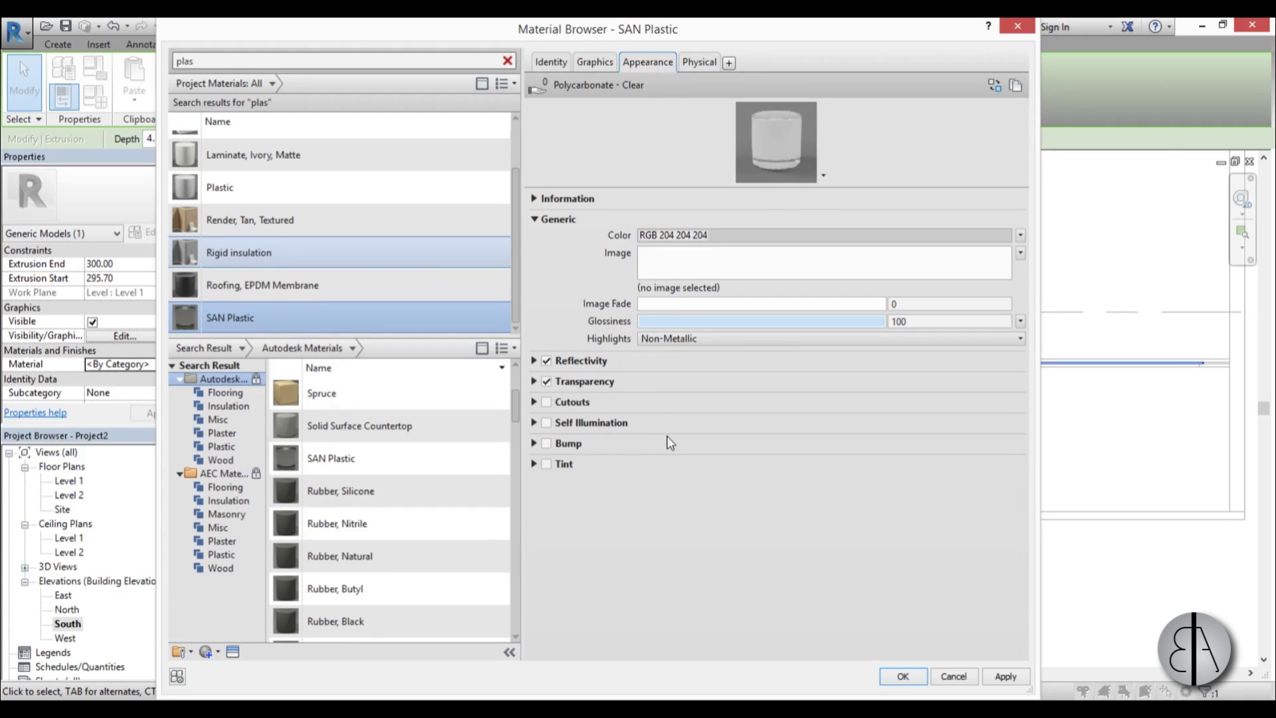
{"action": "left_click", "coordinate": [546, 463]}
{"action": "left_click", "coordinate": [814, 490]}
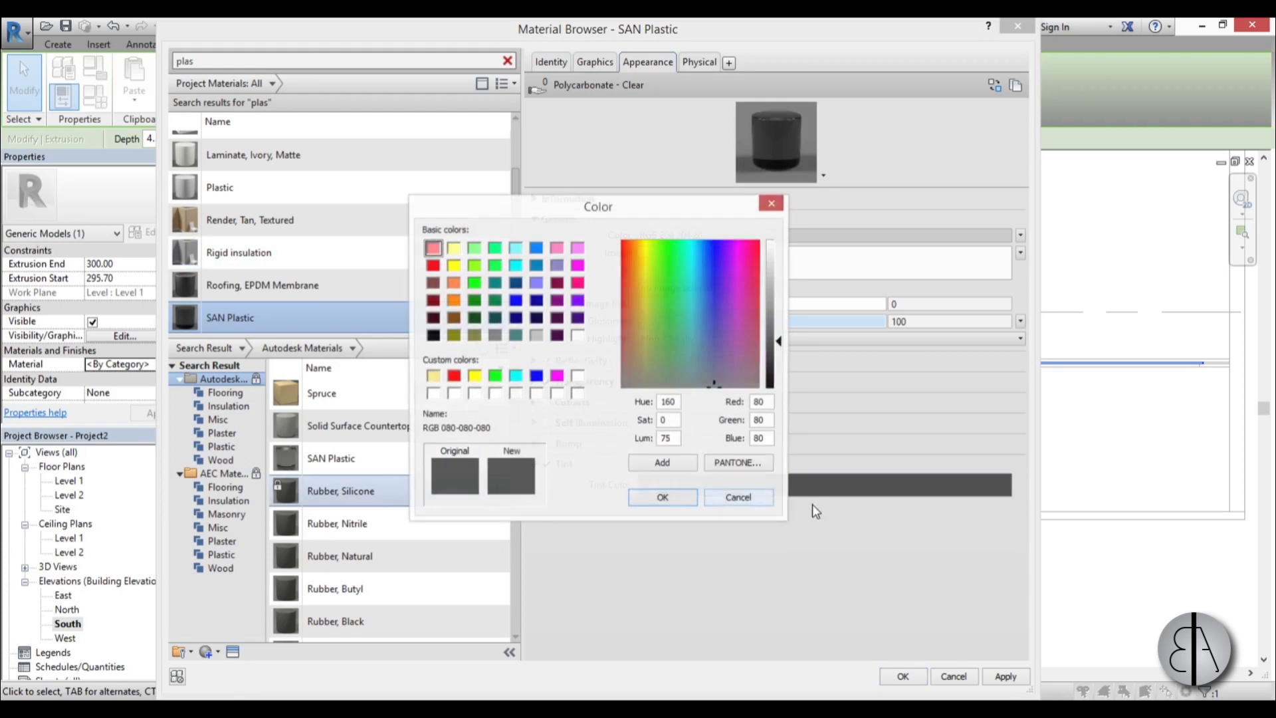
{"action": "left_click", "coordinate": [578, 337]}
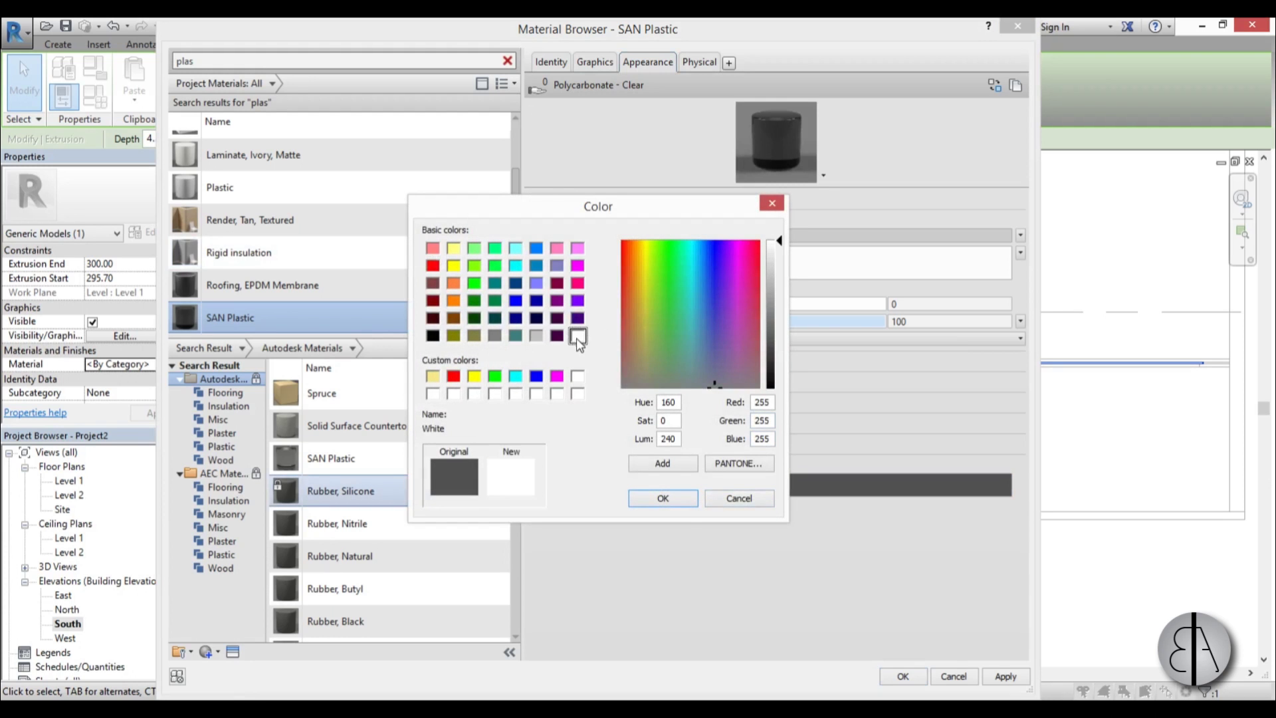
{"action": "left_click", "coordinate": [663, 500]}
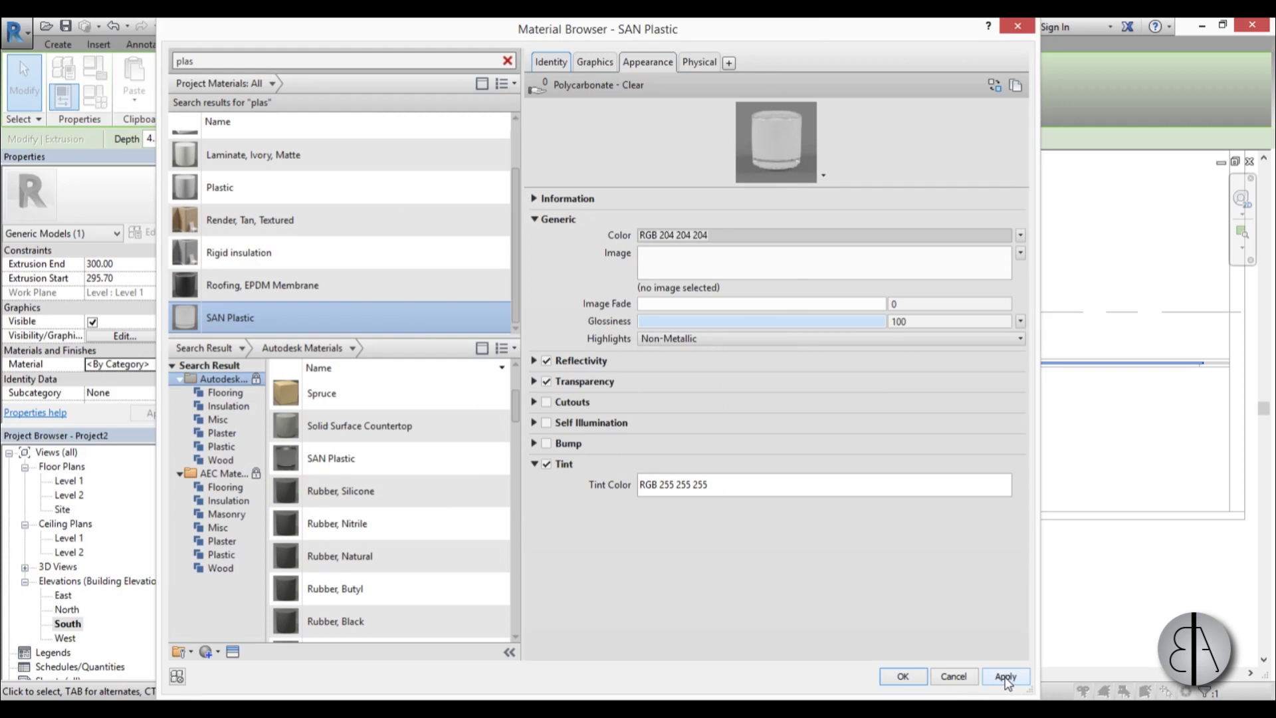
{"action": "left_click", "coordinate": [904, 677]}
{"action": "left_click", "coordinate": [729, 472]}
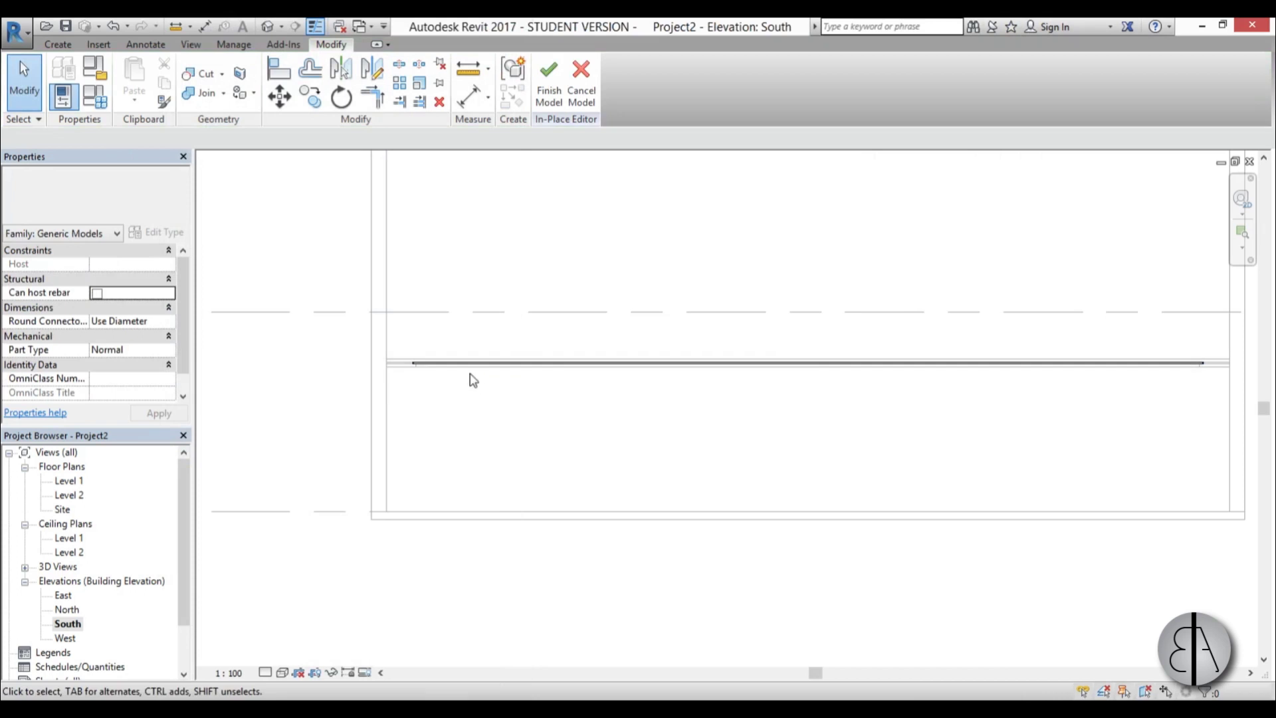
Step: Finish the in-place model and open the 3D View 1 perspective
{"action": "scroll", "coordinate": [419, 362], "scroll_direction": "up", "scroll_amount": 3}
{"action": "scroll", "coordinate": [422, 353], "scroll_direction": "down", "scroll_amount": 3}
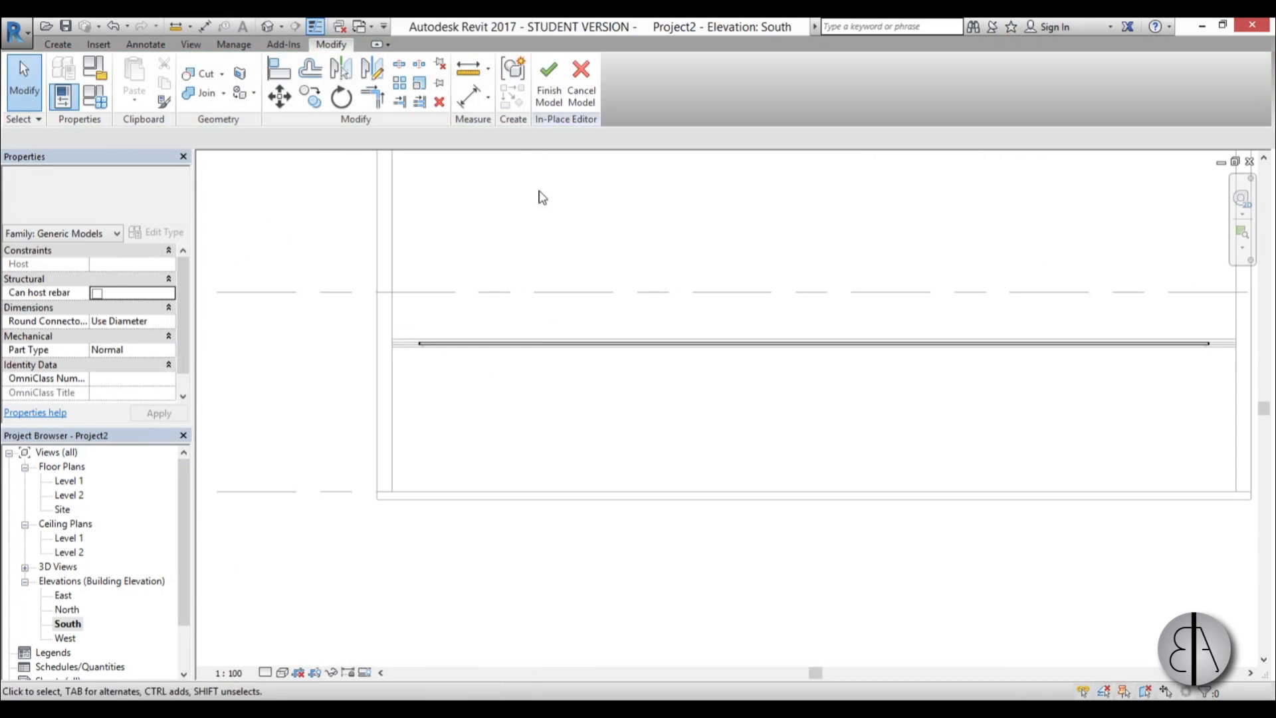
{"action": "left_click", "coordinate": [551, 103]}
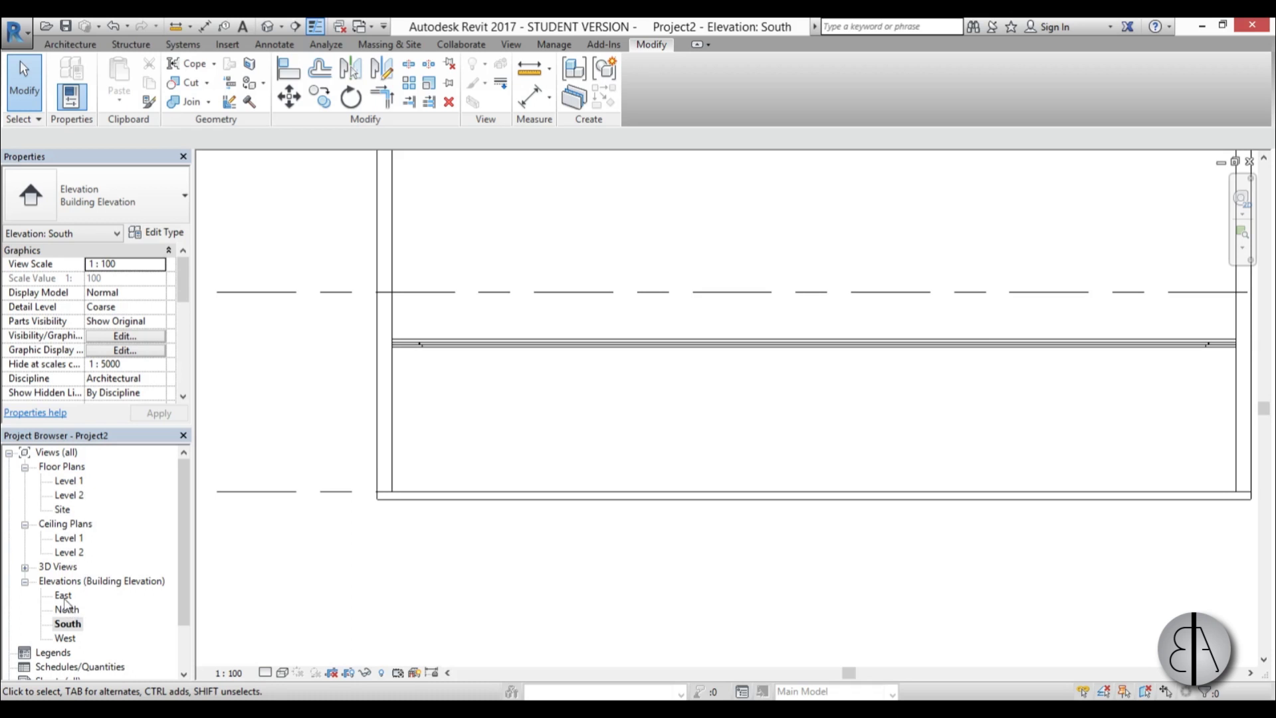
{"action": "left_click", "coordinate": [25, 566]}
{"action": "double_click", "coordinate": [74, 581]}
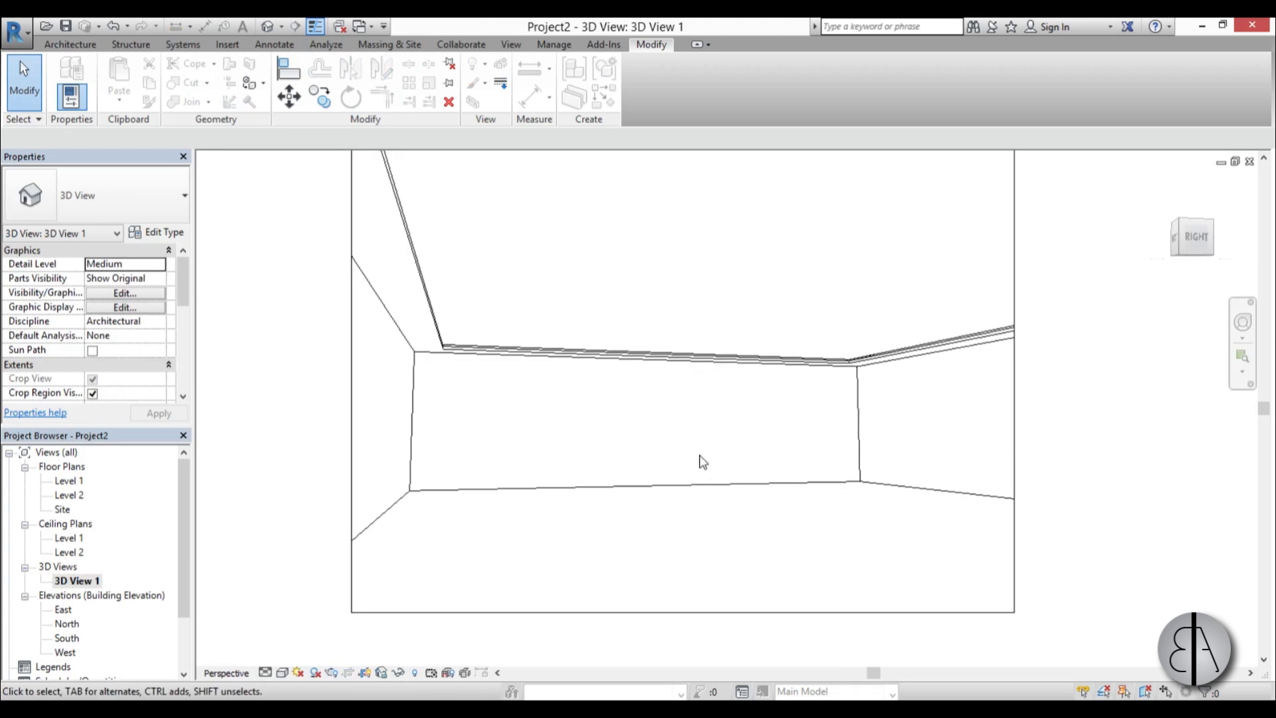
Step: Inspect the plastic strip along the ceiling's inner edge in the perspective view, including its corner
{"action": "scroll", "coordinate": [455, 354], "scroll_direction": "up", "scroll_amount": 3}
{"action": "scroll", "coordinate": [457, 355], "scroll_direction": "up", "scroll_amount": 3}
{"action": "left_click", "coordinate": [473, 337]}
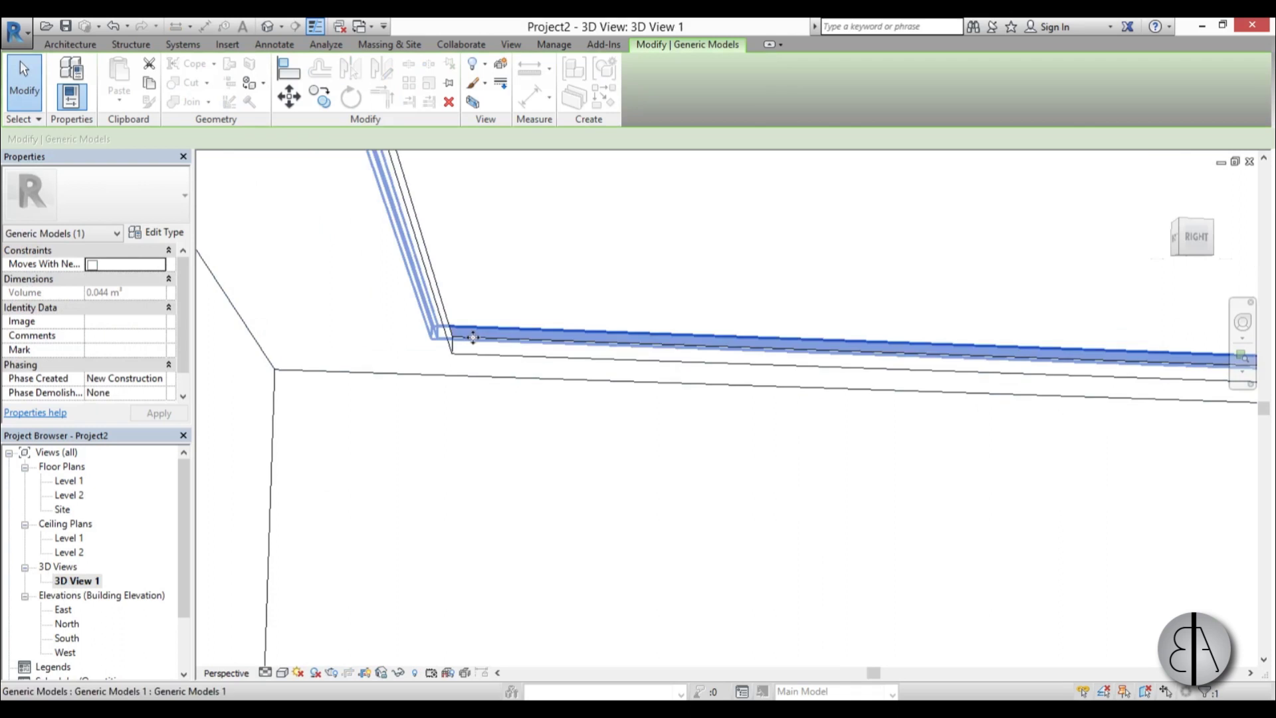
{"action": "scroll", "coordinate": [494, 333], "scroll_direction": "down", "scroll_amount": 5}
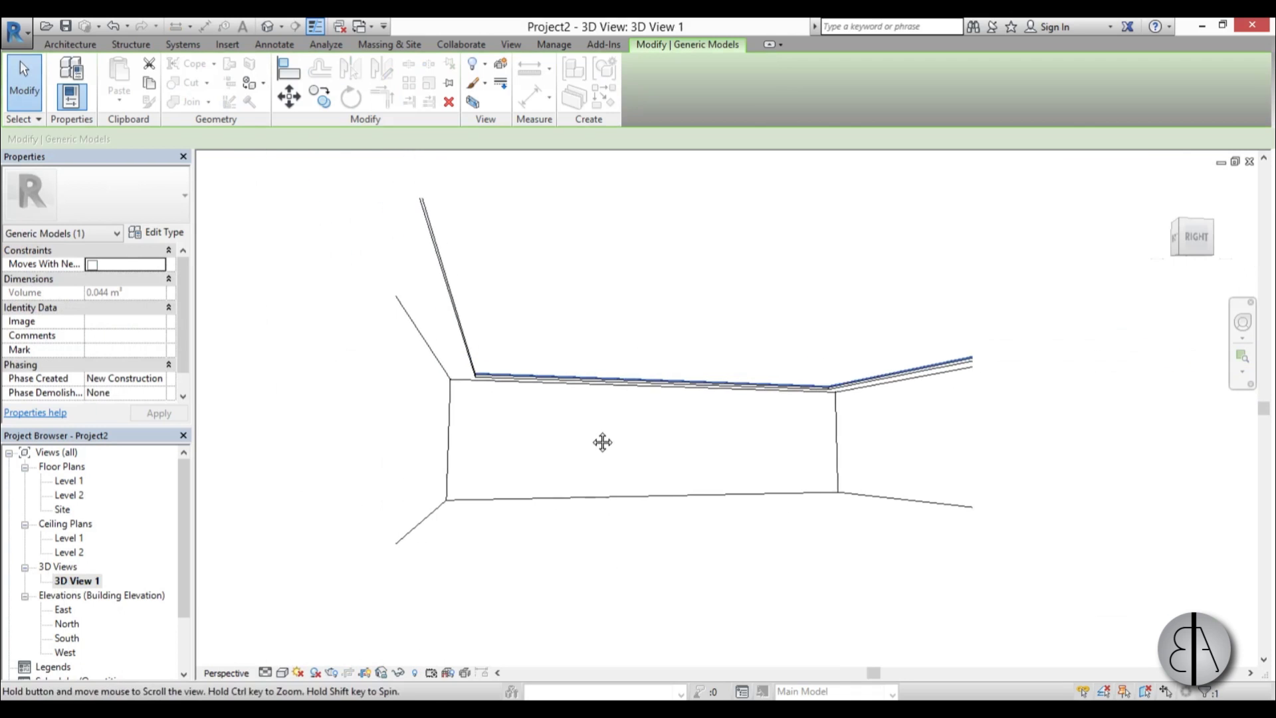
{"action": "scroll", "coordinate": [581, 438], "scroll_direction": "up", "scroll_amount": 2}
{"action": "scroll", "coordinate": [558, 477], "scroll_direction": "up", "scroll_amount": 2}
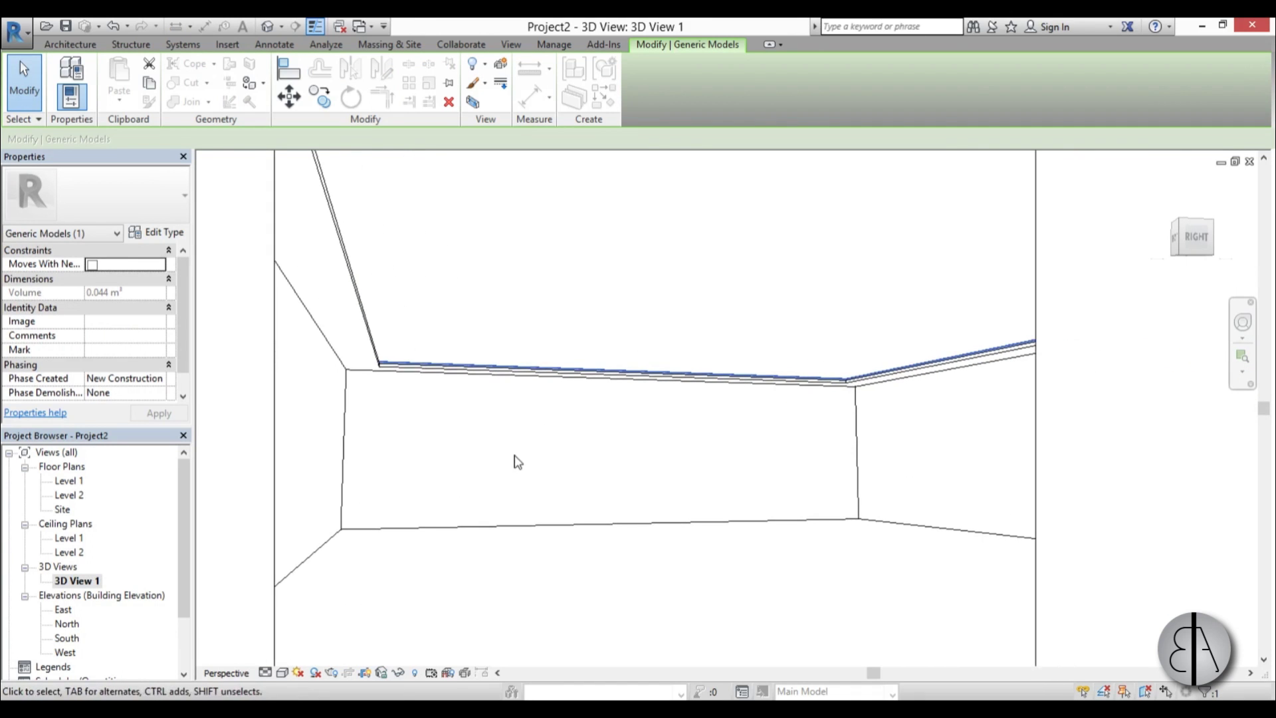
{"action": "scroll", "coordinate": [409, 358], "scroll_direction": "up", "scroll_amount": 3}
{"action": "scroll", "coordinate": [395, 358], "scroll_direction": "up", "scroll_amount": 2}
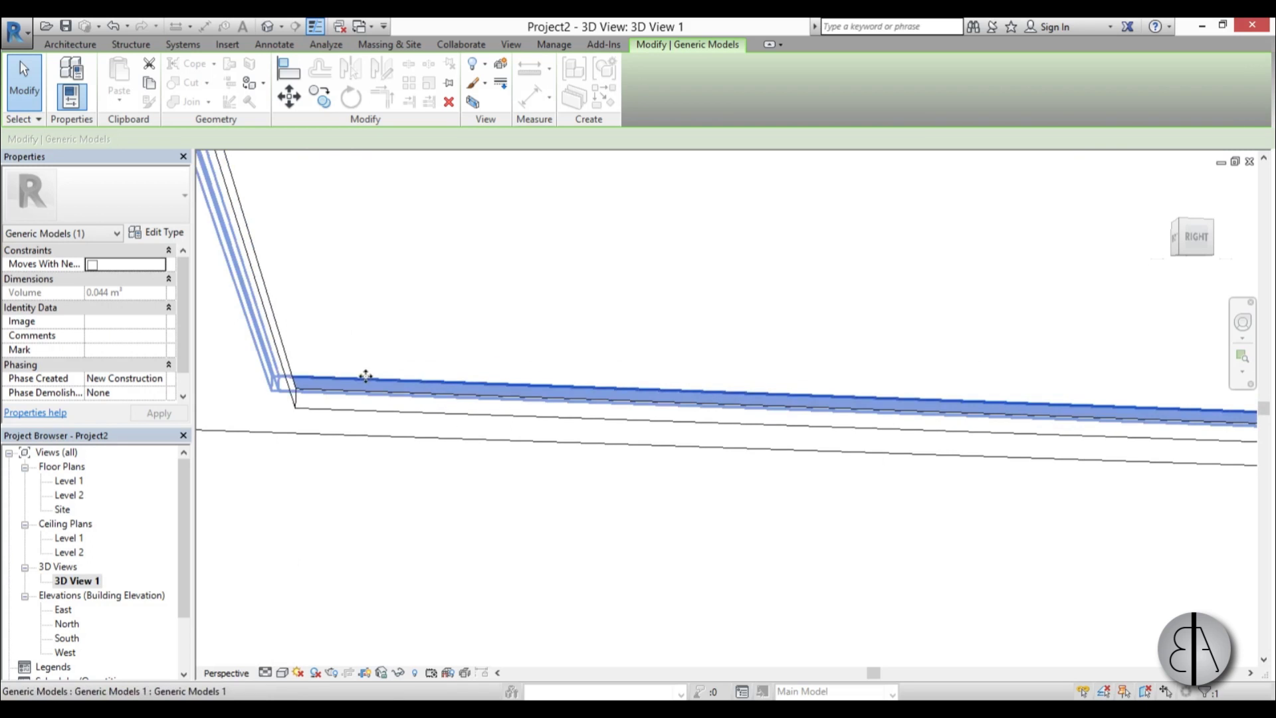
{"action": "scroll", "coordinate": [372, 398], "scroll_direction": "down", "scroll_amount": 6}
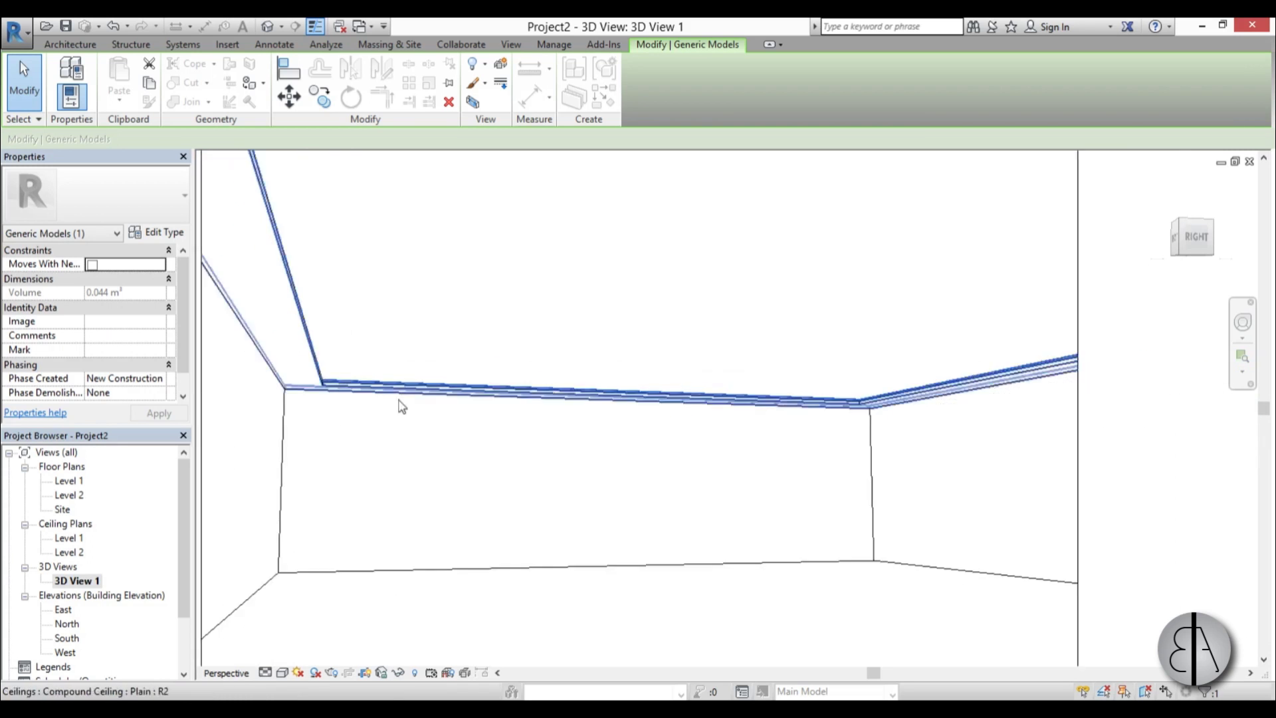
{"action": "scroll", "coordinate": [427, 444], "scroll_direction": "up", "scroll_amount": 2}
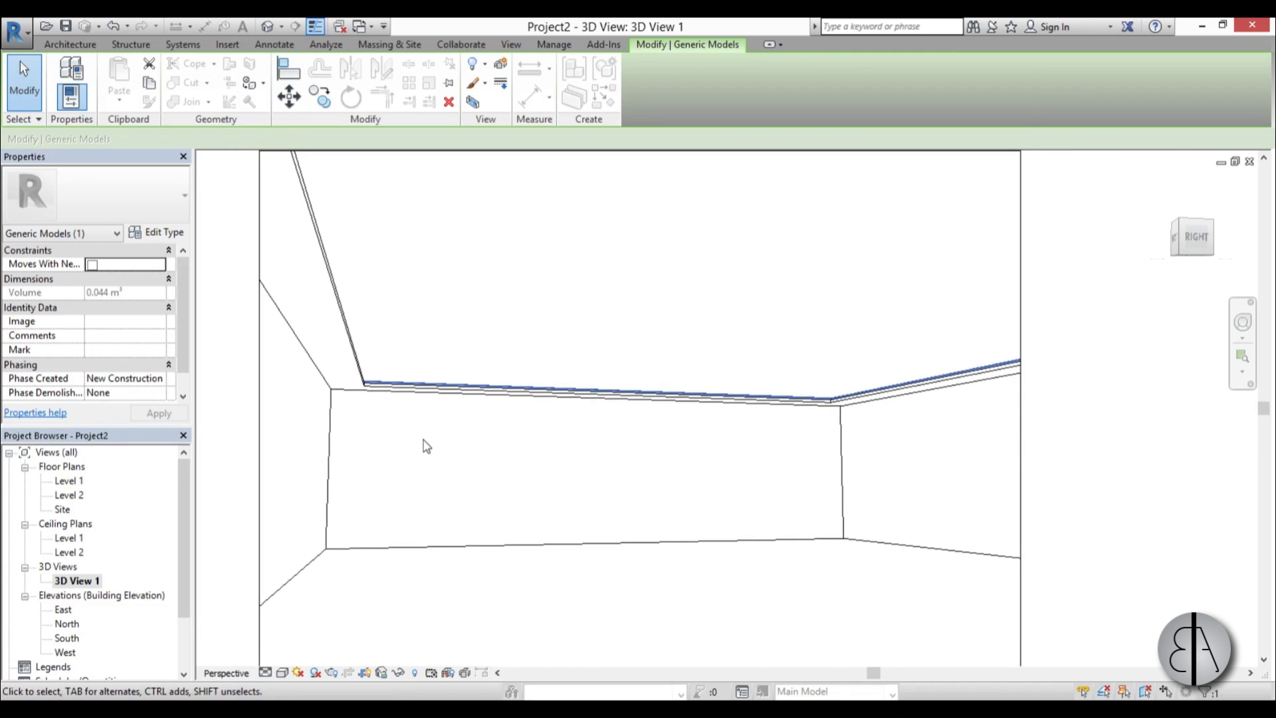
{"action": "key", "text": "Escape"}
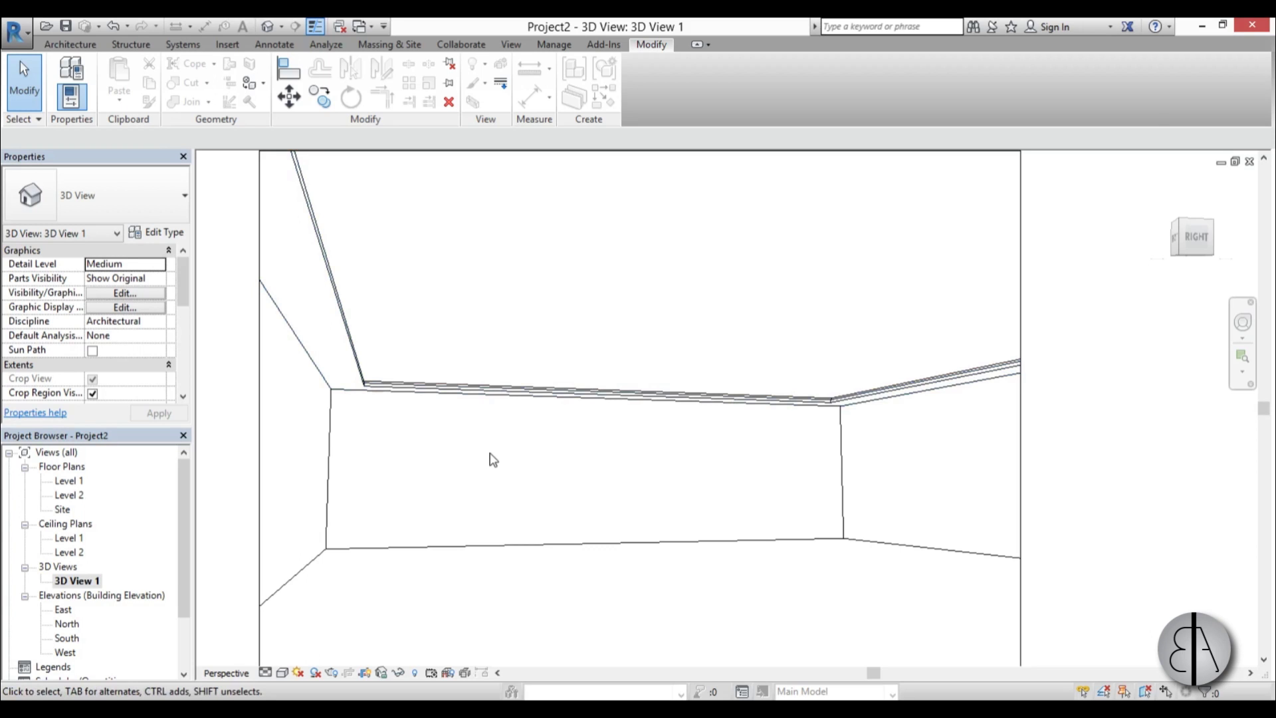
Step: Create a new family from the Metric Lighting Fixture template in the English templates folder
{"action": "left_click", "coordinate": [28, 32]}
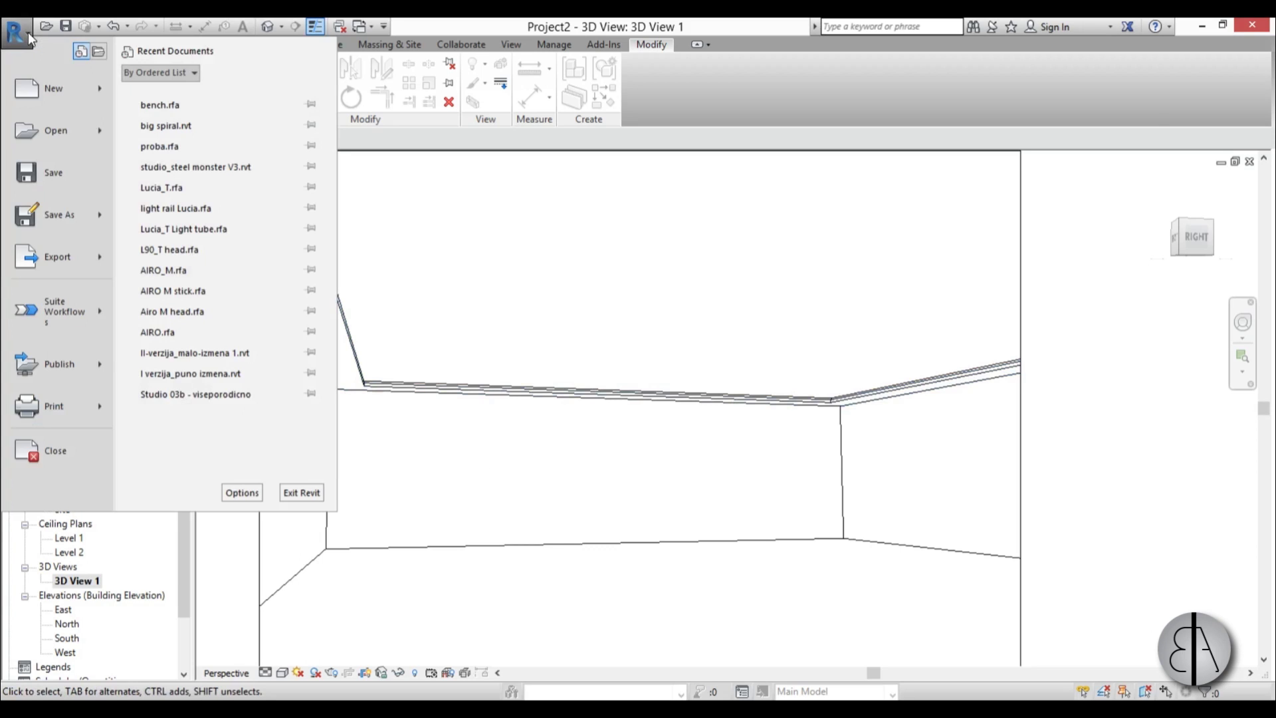
{"action": "mouse_move", "coordinate": [53, 90]}
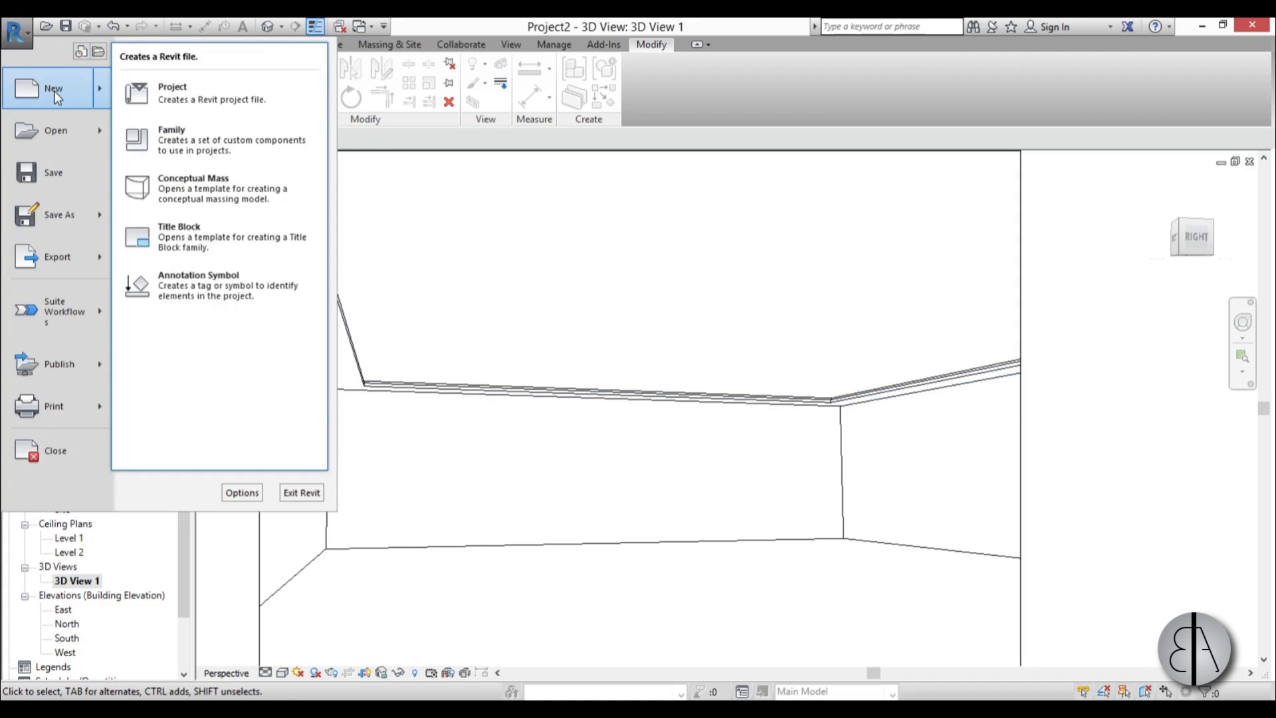
{"action": "left_click", "coordinate": [202, 143]}
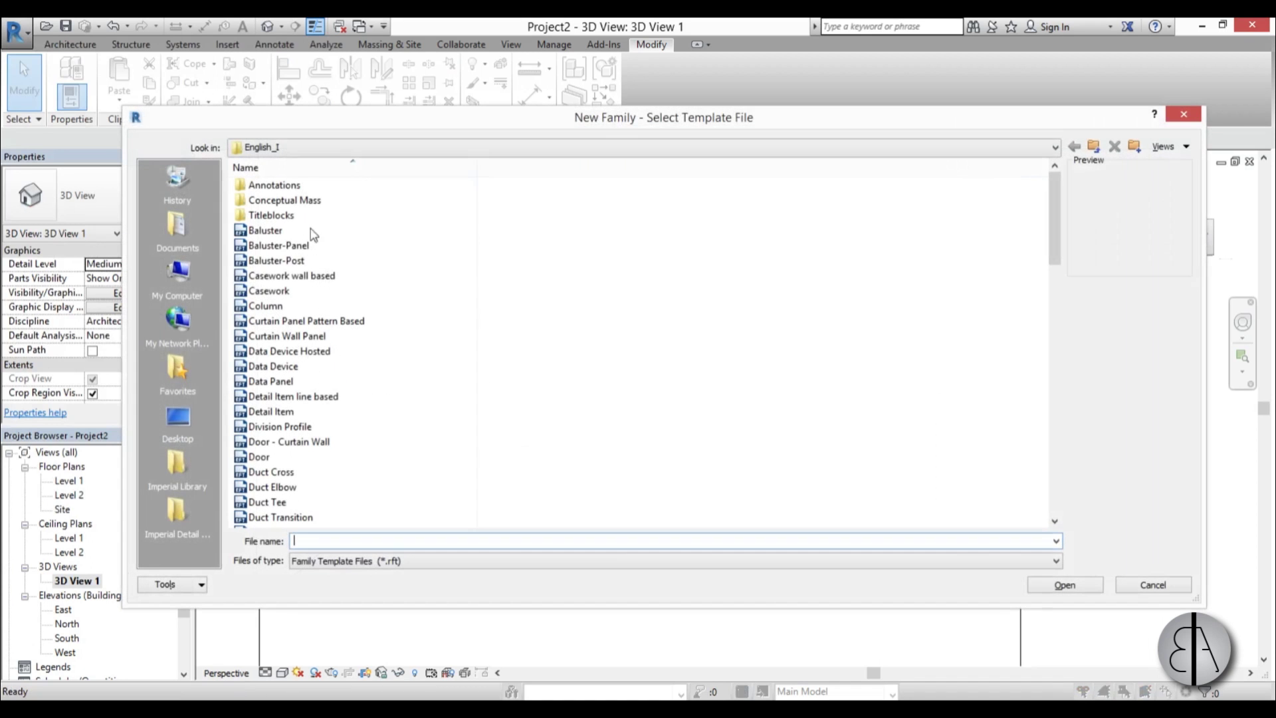
{"action": "left_click", "coordinate": [1094, 147]}
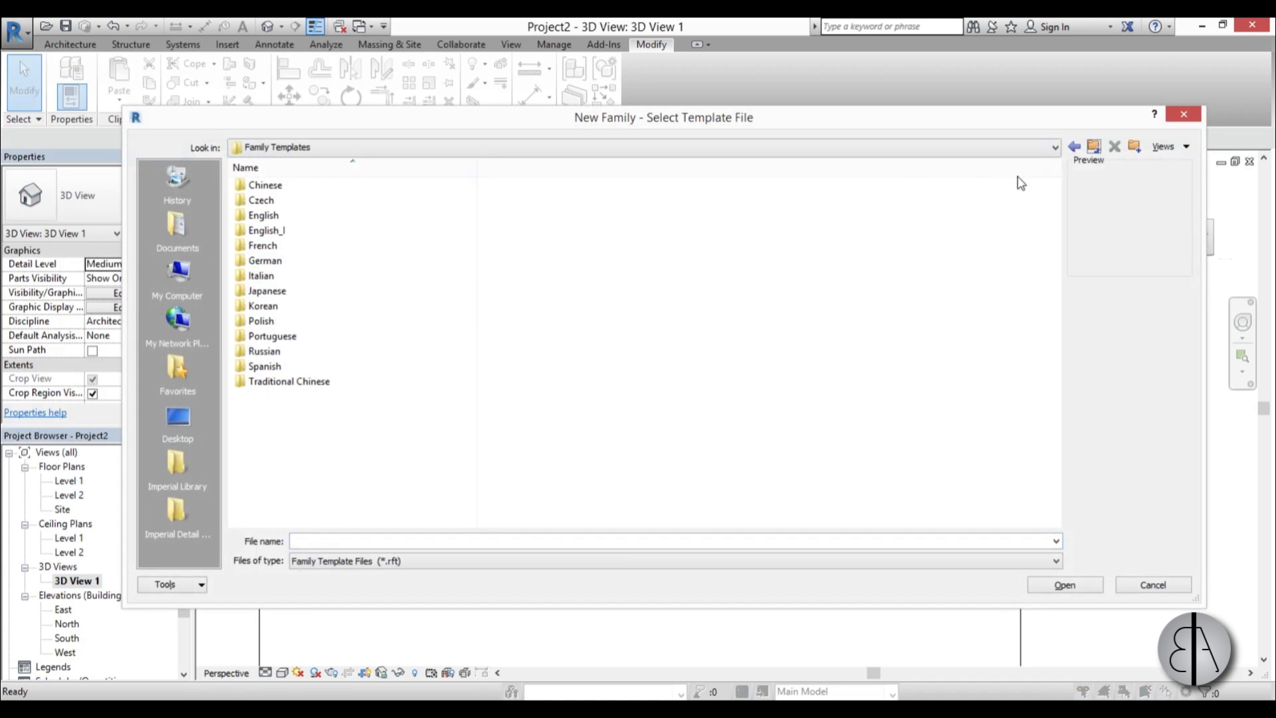
{"action": "double_click", "coordinate": [266, 214]}
{"action": "scroll", "coordinate": [313, 345], "scroll_direction": "down", "scroll_amount": 8}
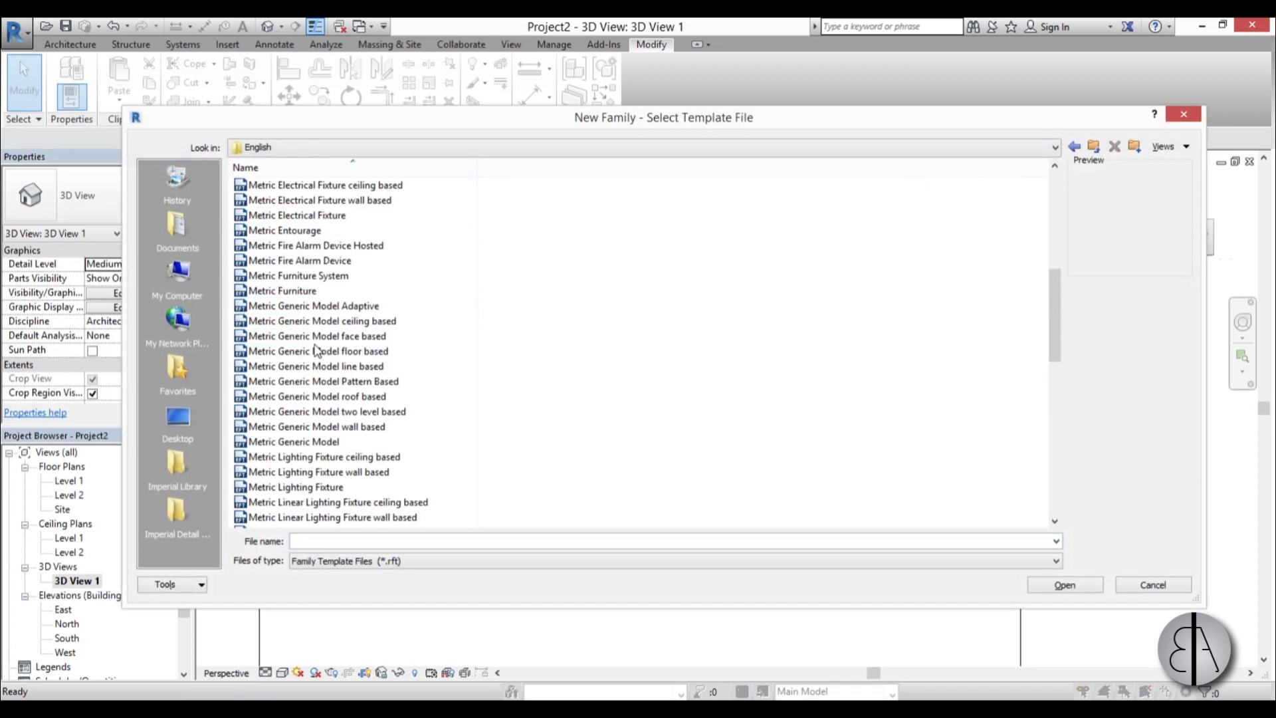
{"action": "scroll", "coordinate": [326, 358], "scroll_direction": "down", "scroll_amount": 3}
{"action": "scroll", "coordinate": [348, 382], "scroll_direction": "down", "scroll_amount": 1}
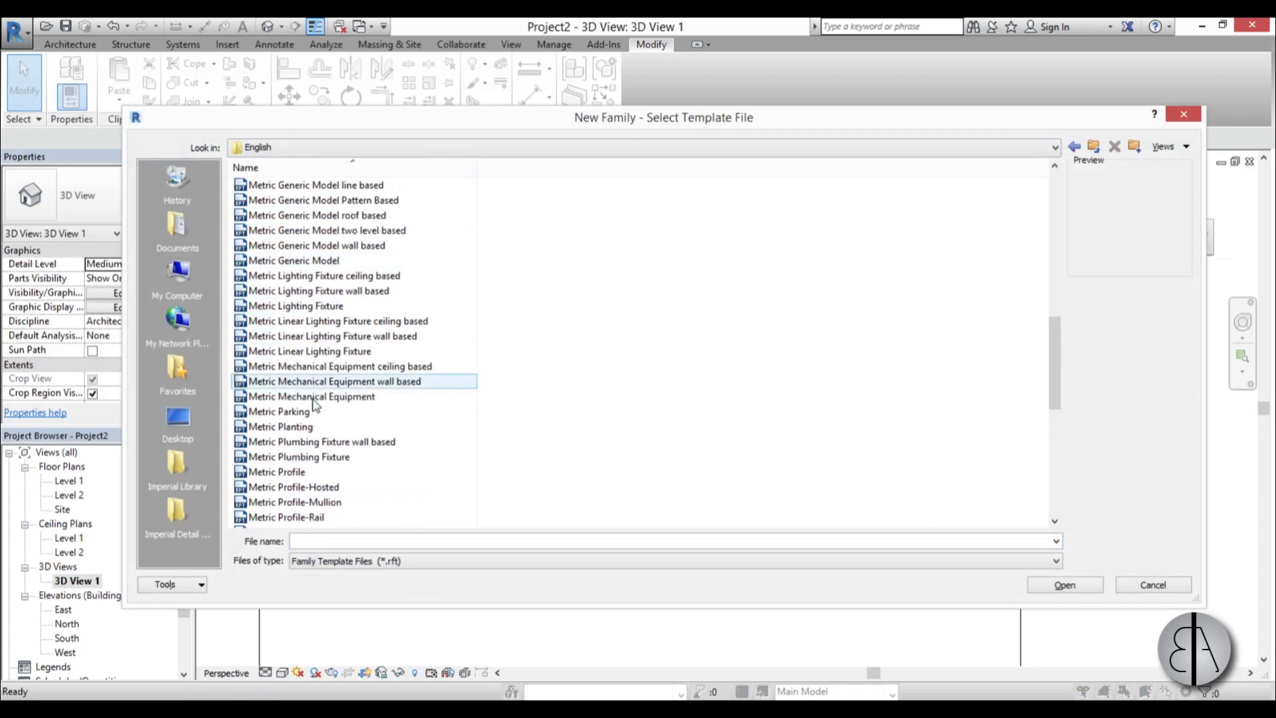
{"action": "left_click", "coordinate": [267, 307]}
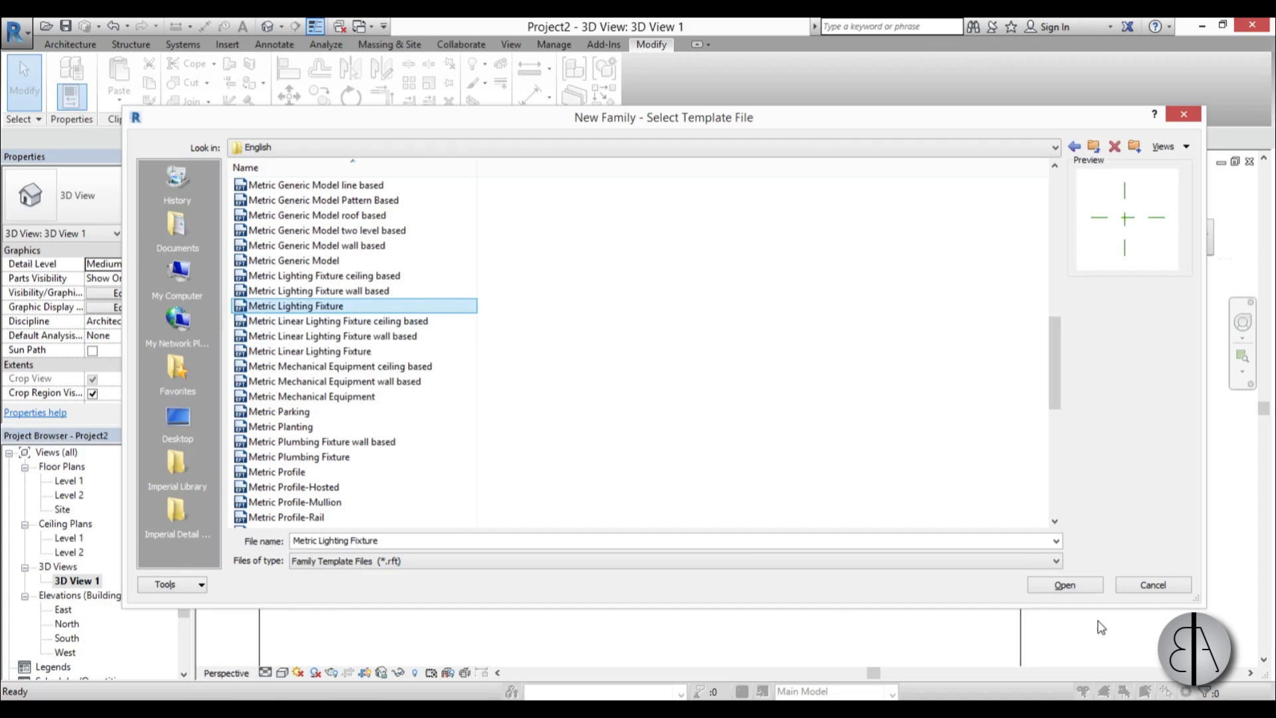
{"action": "left_click", "coordinate": [1066, 586]}
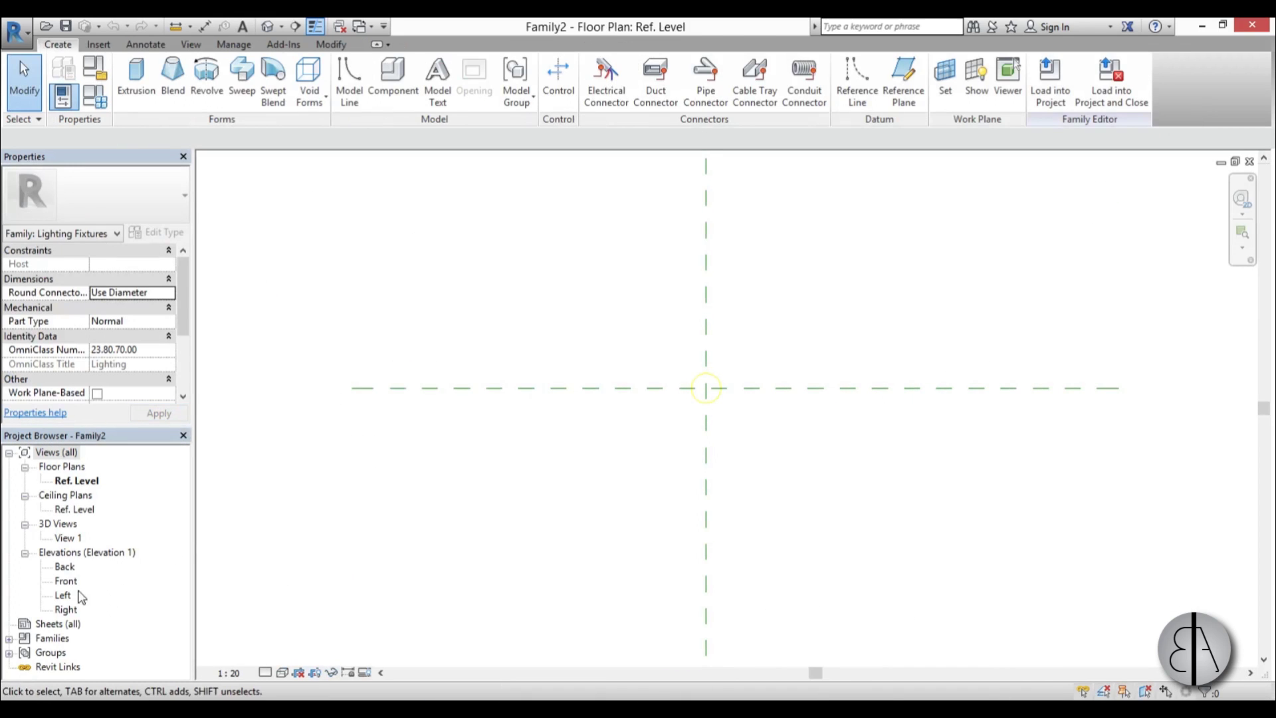
Step: Open the Front elevation and set the Light Source Elevation plane's height above Ref. Level to 298
{"action": "double_click", "coordinate": [69, 581]}
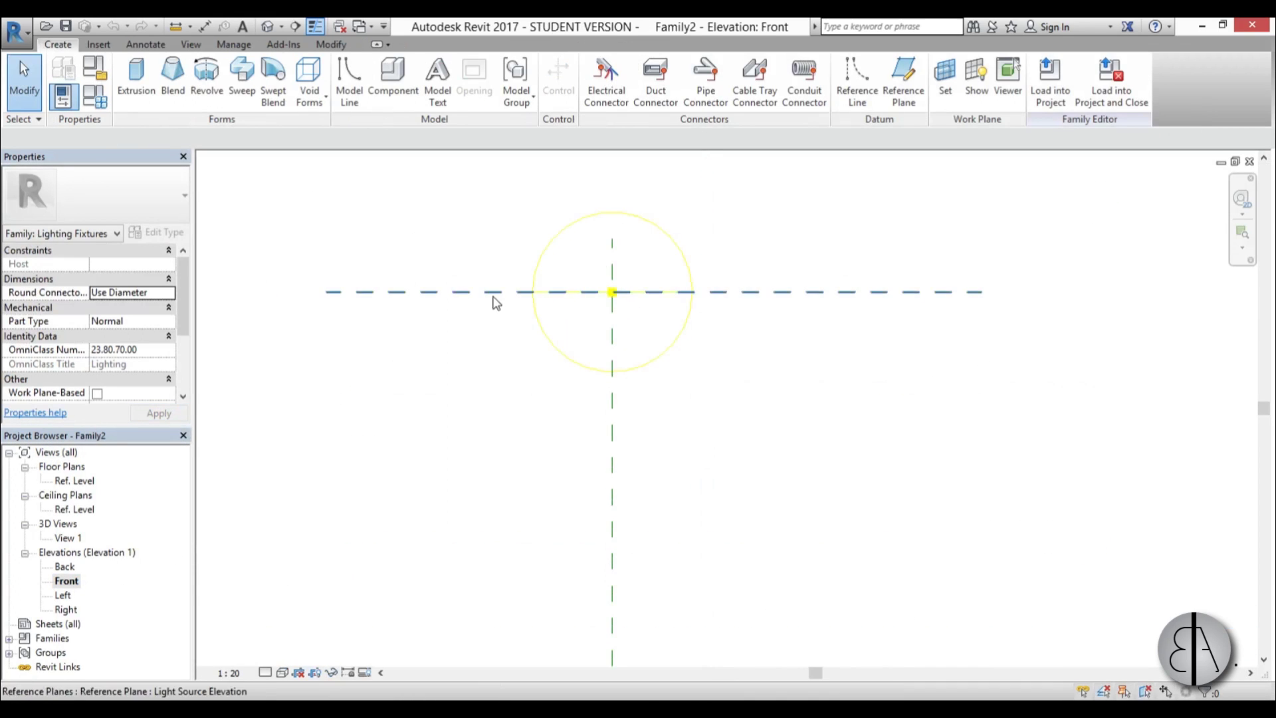
{"action": "left_click", "coordinate": [495, 300]}
{"action": "left_click", "coordinate": [704, 417]}
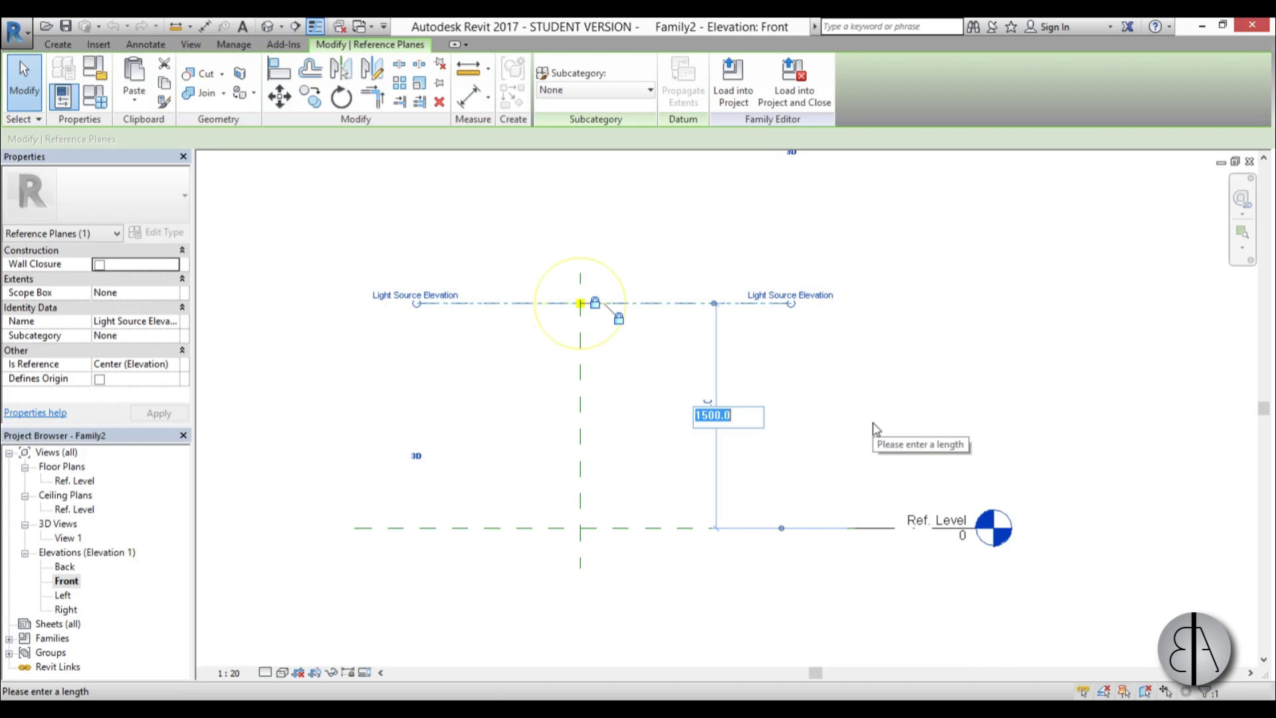
{"action": "type", "text": "29"}
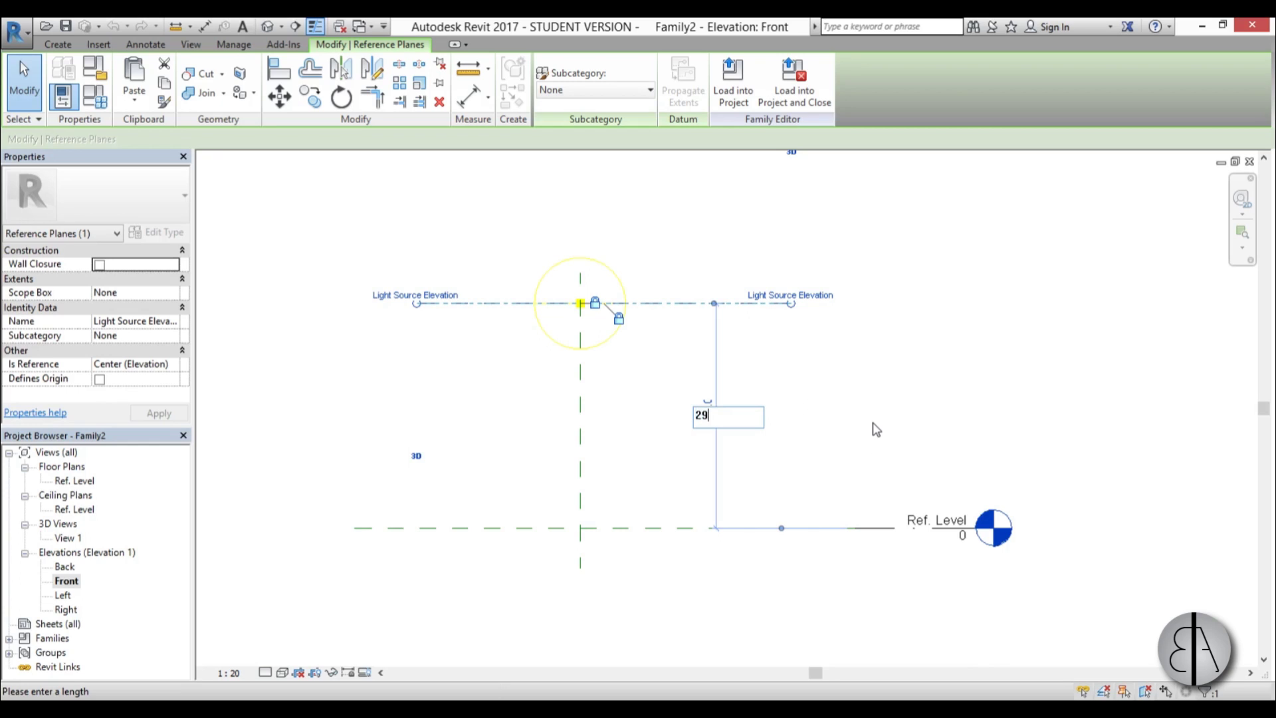
{"action": "type", "text": "7"}
{"action": "key", "text": "BackSpace"}
{"action": "type", "text": "8"}
{"action": "key", "text": "Return"}
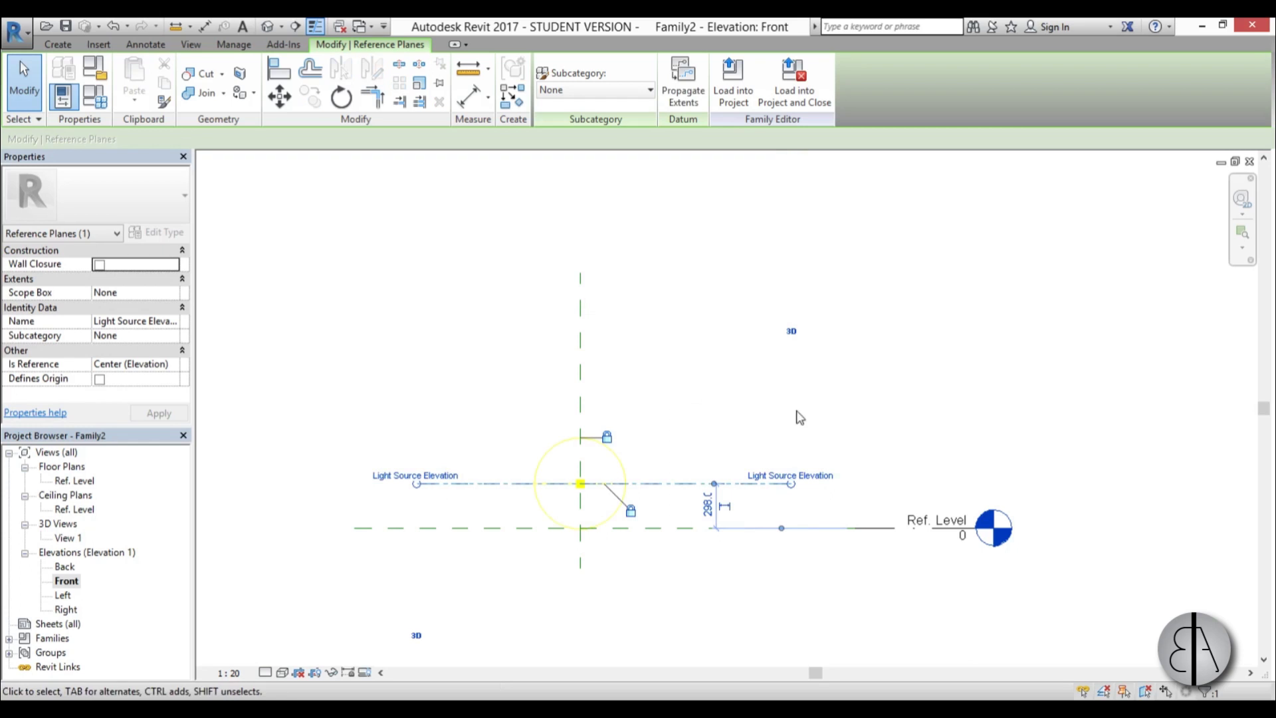
Step: Correct the Light Source Elevation plane's height above Ref. Level to 2980
{"action": "left_click", "coordinate": [709, 508]}
{"action": "left_click", "coordinate": [718, 509]}
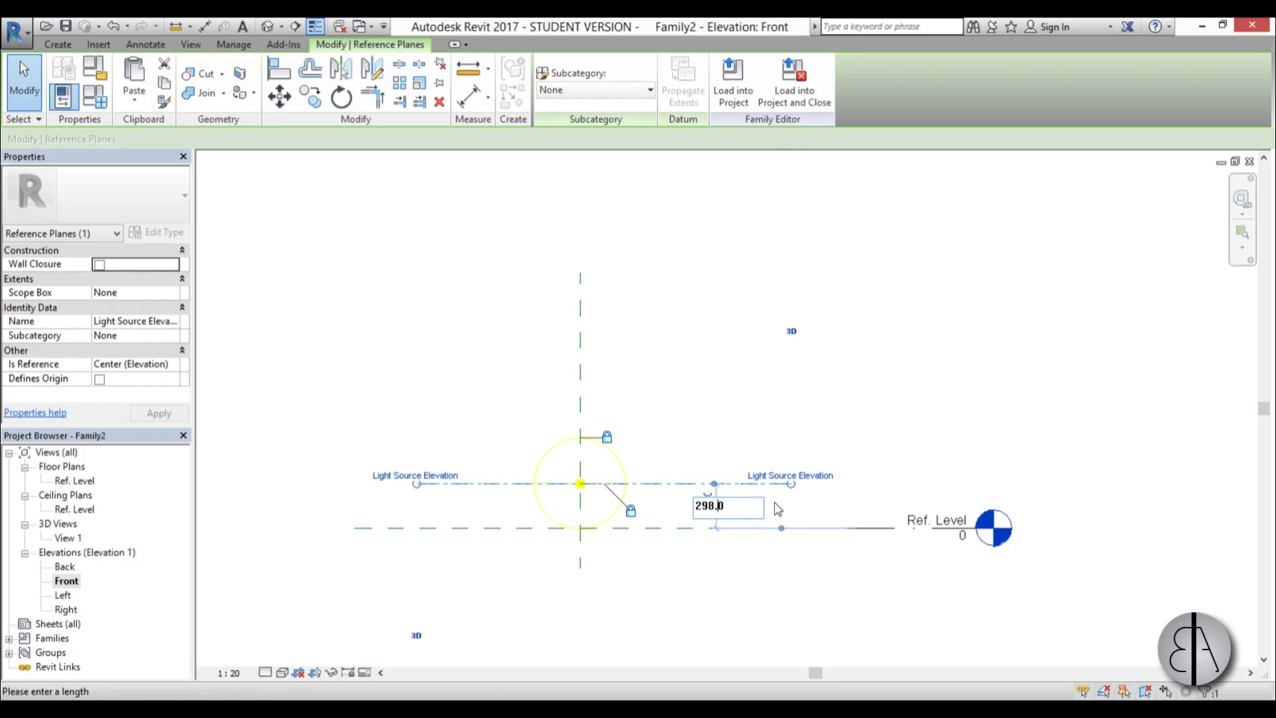
{"action": "type", "text": "0"}
{"action": "key", "text": "Return"}
{"action": "scroll", "coordinate": [678, 461], "scroll_direction": "down", "scroll_amount": 2}
{"action": "scroll", "coordinate": [627, 399], "scroll_direction": "up", "scroll_amount": 1}
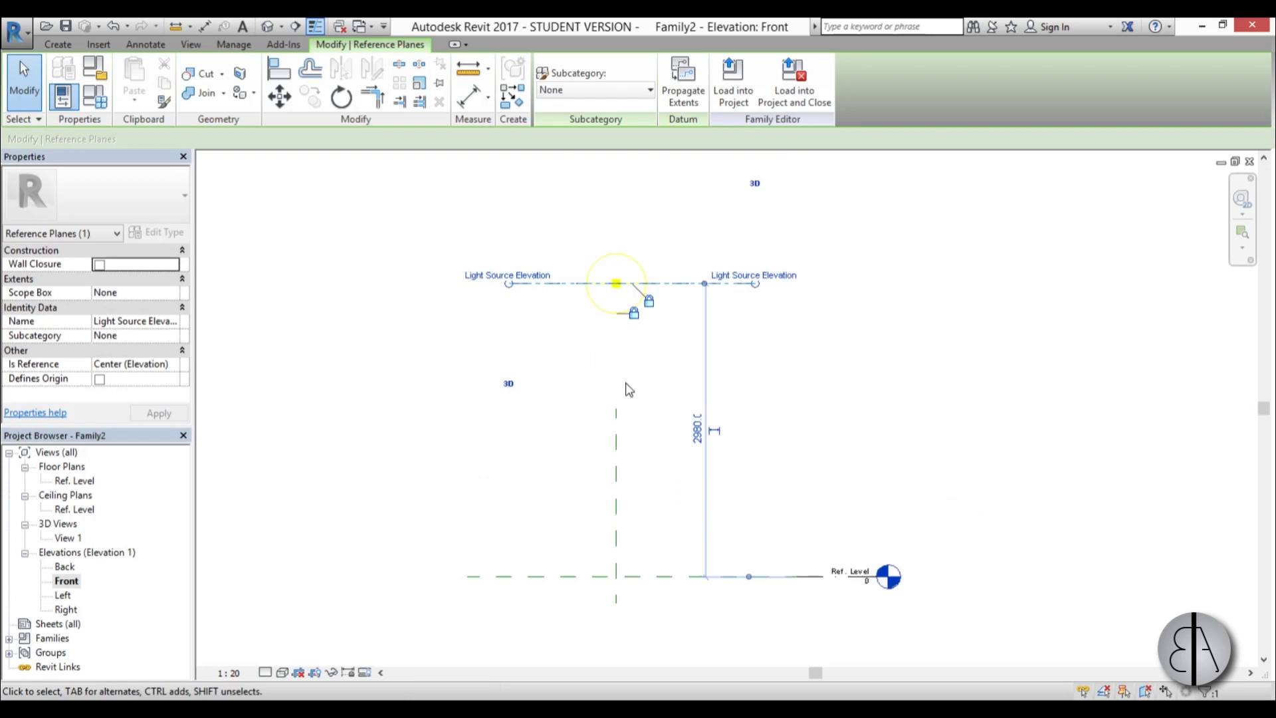
Step: Examine the light source and its elevation reference plane in the Front elevation
{"action": "left_click", "coordinate": [625, 435]}
{"action": "key", "text": "Escape"}
{"action": "left_click", "coordinate": [618, 283]}
{"action": "scroll", "coordinate": [632, 324], "scroll_direction": "down", "scroll_amount": 1}
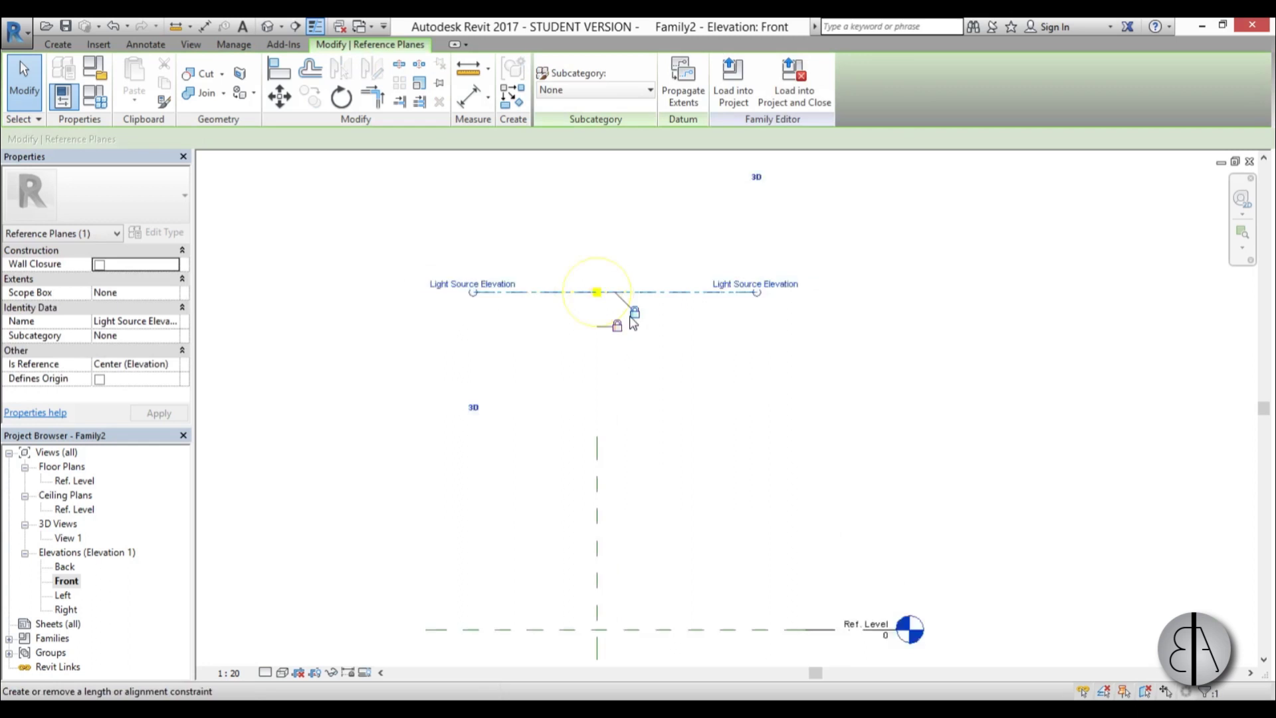
{"action": "scroll", "coordinate": [664, 345], "scroll_direction": "down", "scroll_amount": 1}
{"action": "left_click", "coordinate": [680, 321]}
{"action": "left_click", "coordinate": [648, 293]}
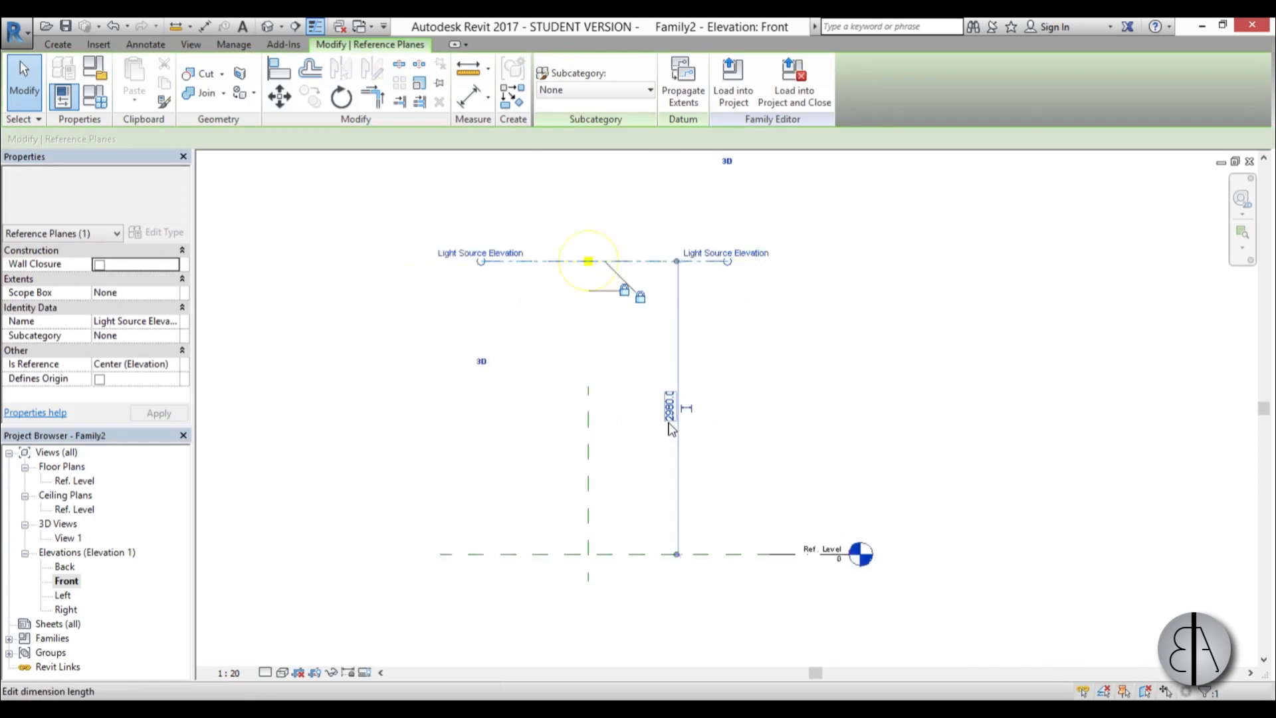
{"action": "scroll", "coordinate": [670, 425], "scroll_direction": "up", "scroll_amount": 2}
{"action": "scroll", "coordinate": [570, 285], "scroll_direction": "down", "scroll_amount": 3}
{"action": "key", "text": "Escape"}
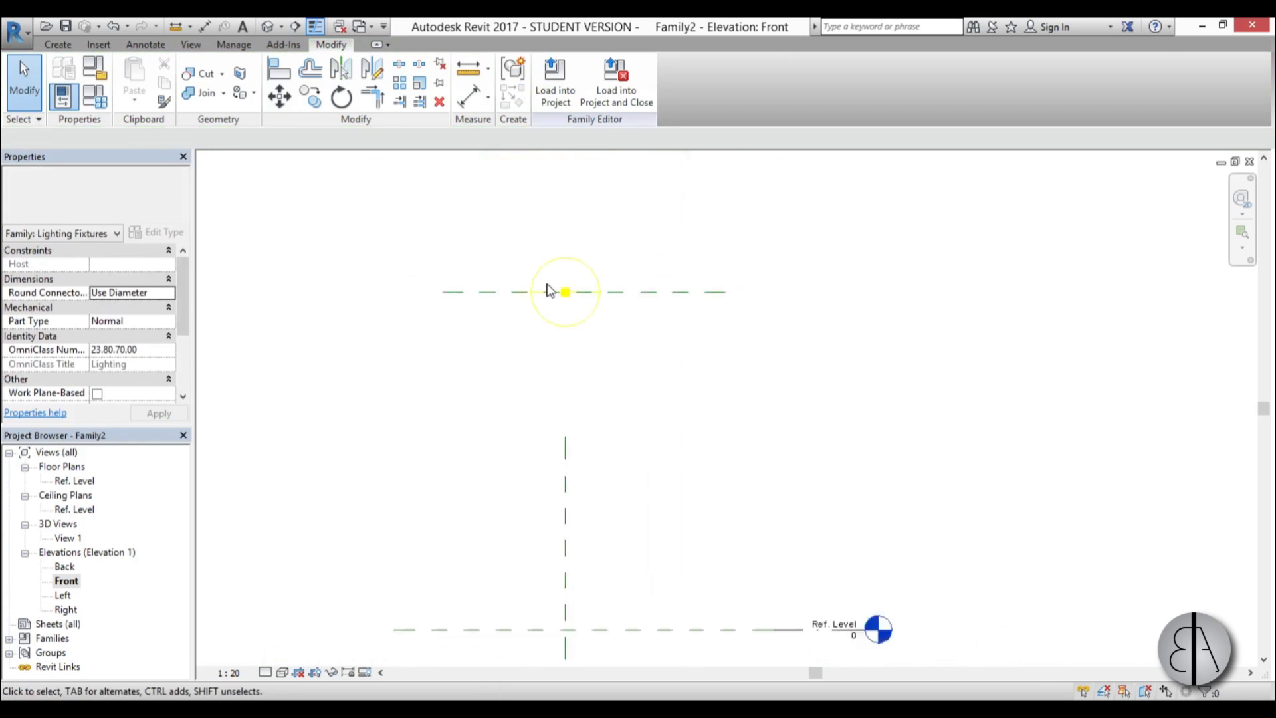
{"action": "scroll", "coordinate": [578, 287], "scroll_direction": "up", "scroll_amount": 2}
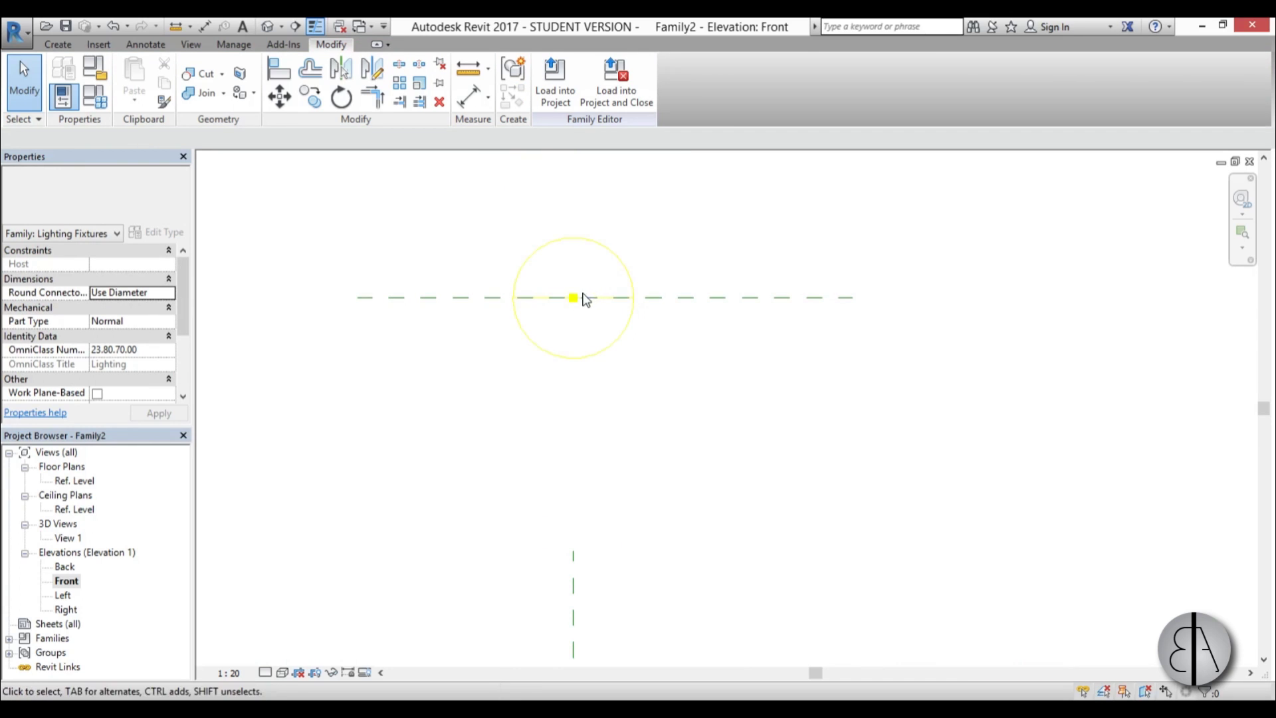
{"action": "scroll", "coordinate": [602, 279], "scroll_direction": "up", "scroll_amount": 1}
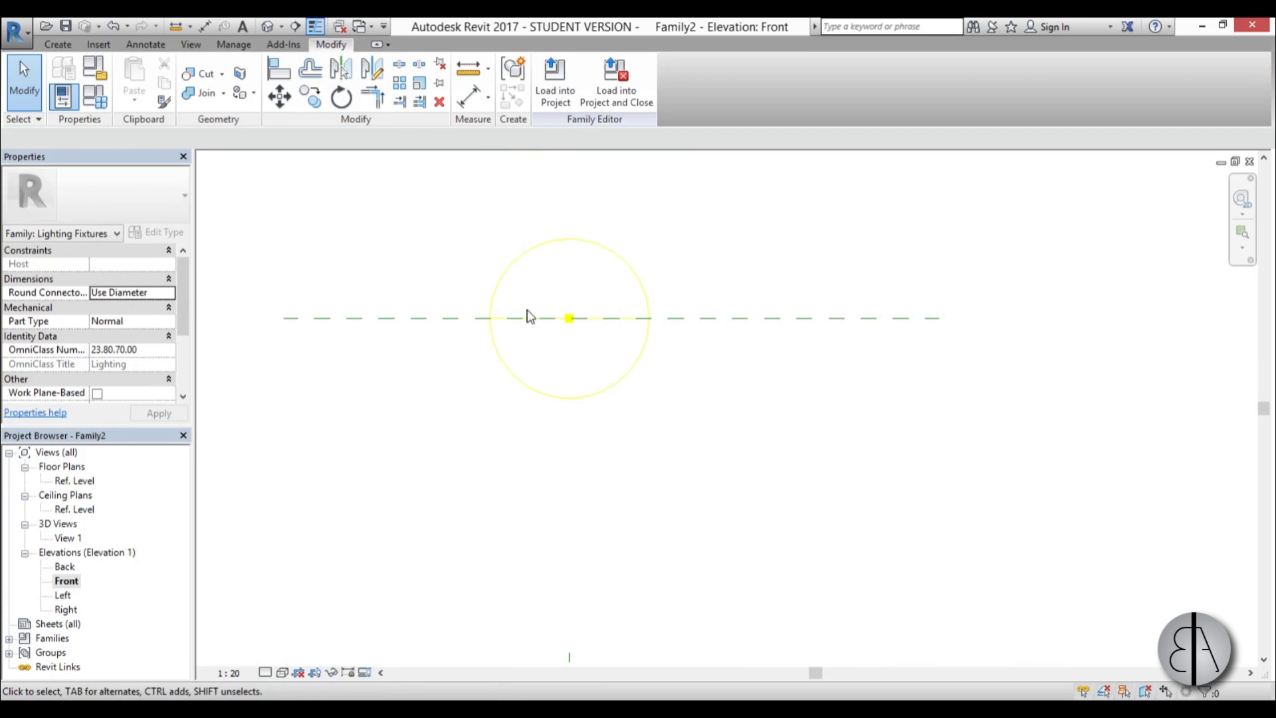
{"action": "scroll", "coordinate": [618, 284], "scroll_direction": "down", "scroll_amount": 1}
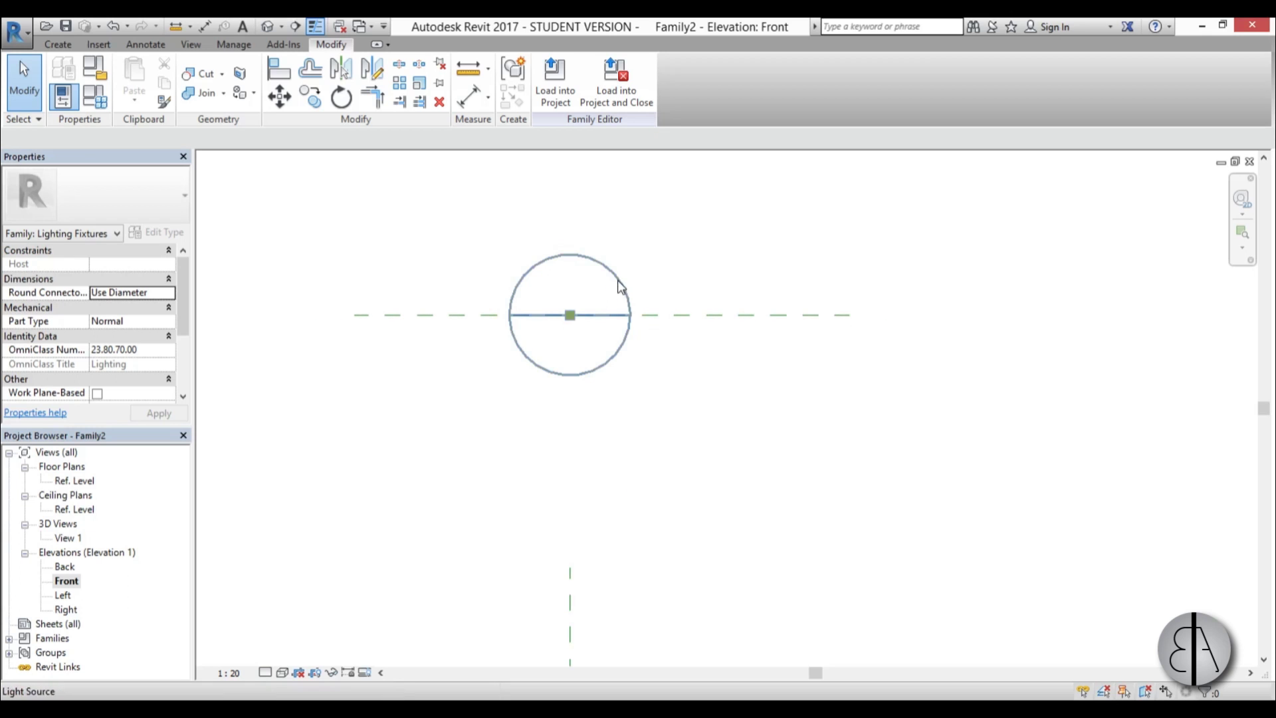
{"action": "left_click", "coordinate": [624, 355]}
{"action": "key", "text": "Escape"}
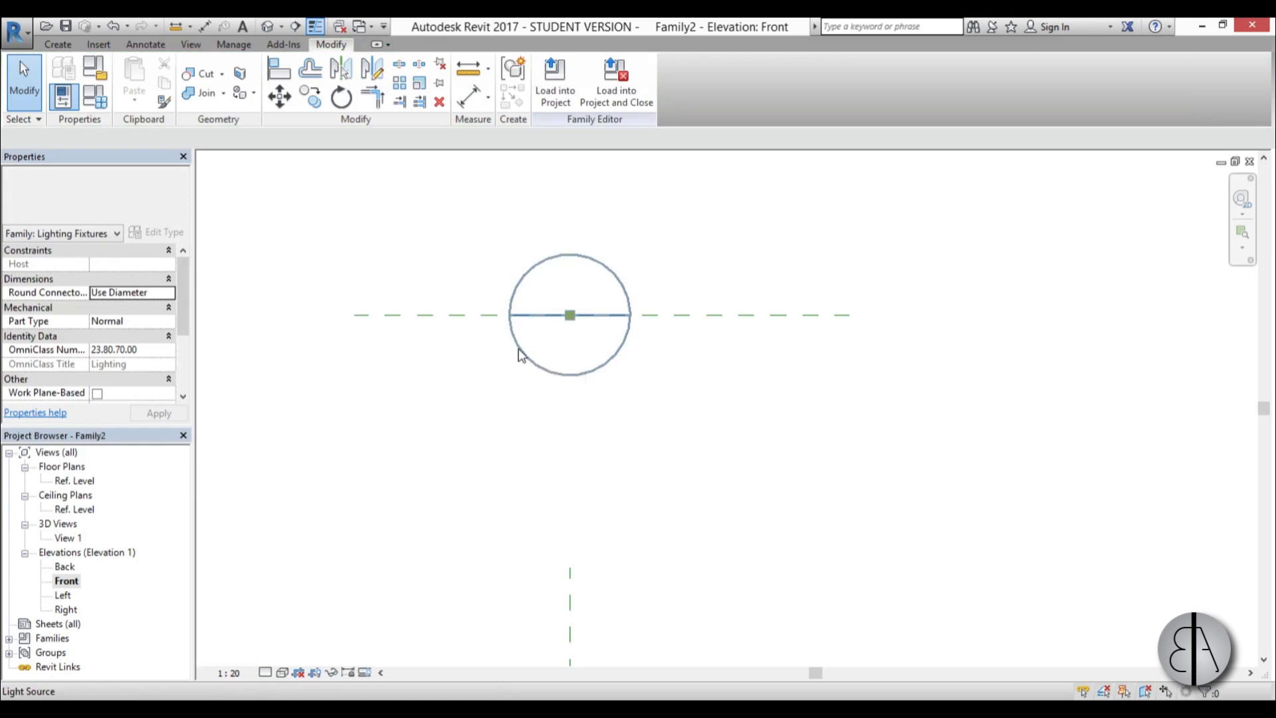
{"action": "scroll", "coordinate": [436, 515], "scroll_direction": "down", "scroll_amount": 2}
{"action": "middle_click_drag", "start_coordinate": [435, 515], "coordinate": [479, 444]}
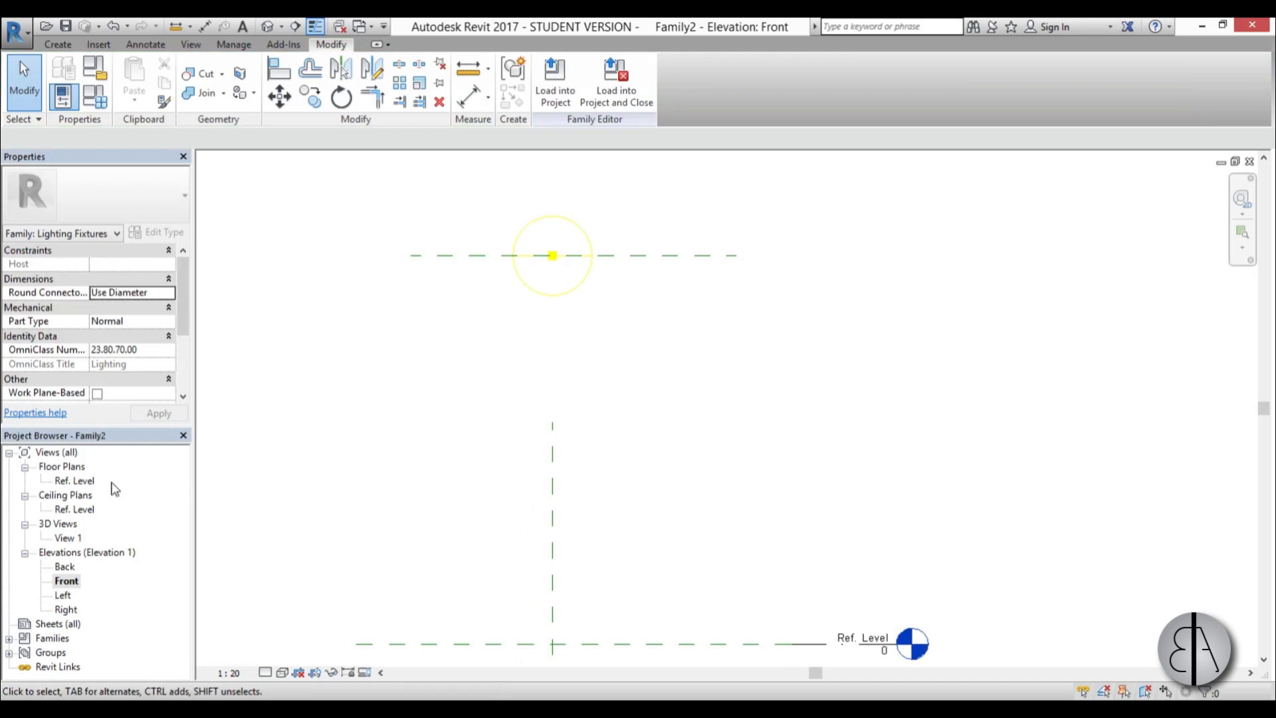
Step: In the Ref. Level ceiling plan, extrude a circle of about 30 mm radius centred on the light source, with a depth of 250
{"action": "double_click", "coordinate": [76, 509]}
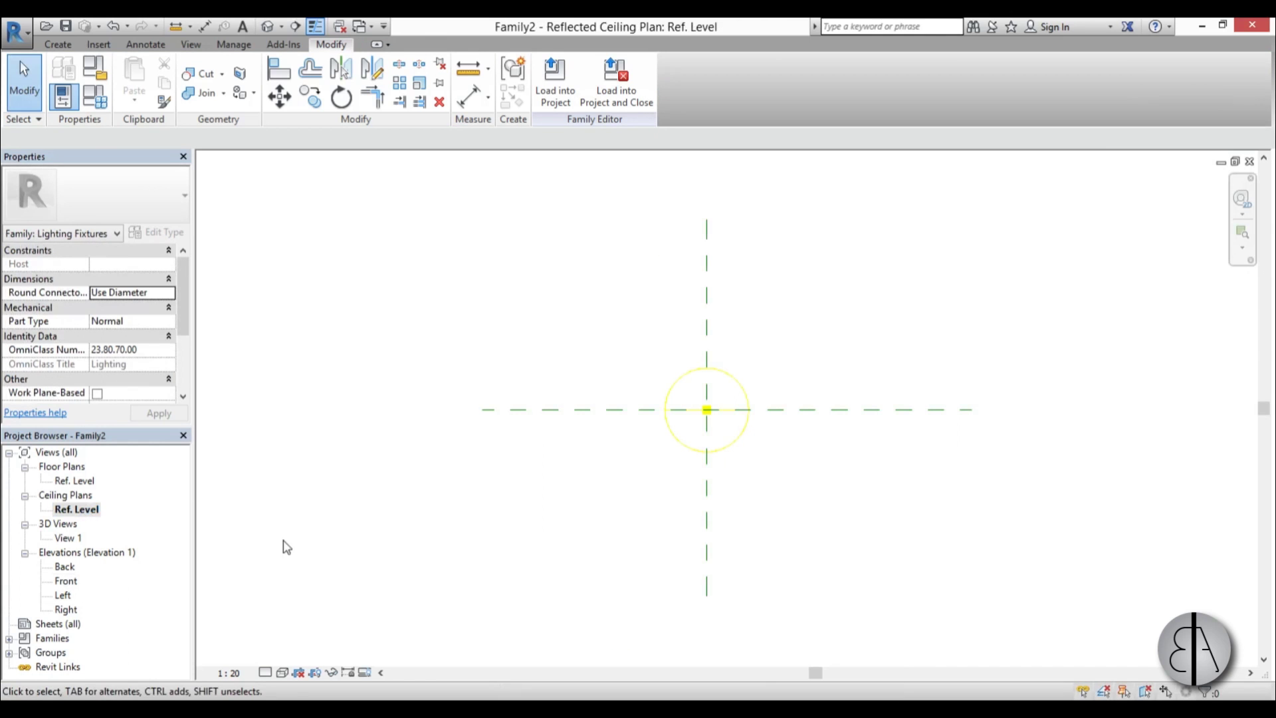
{"action": "scroll", "coordinate": [731, 418], "scroll_direction": "up", "scroll_amount": 5}
{"action": "left_click", "coordinate": [58, 43]}
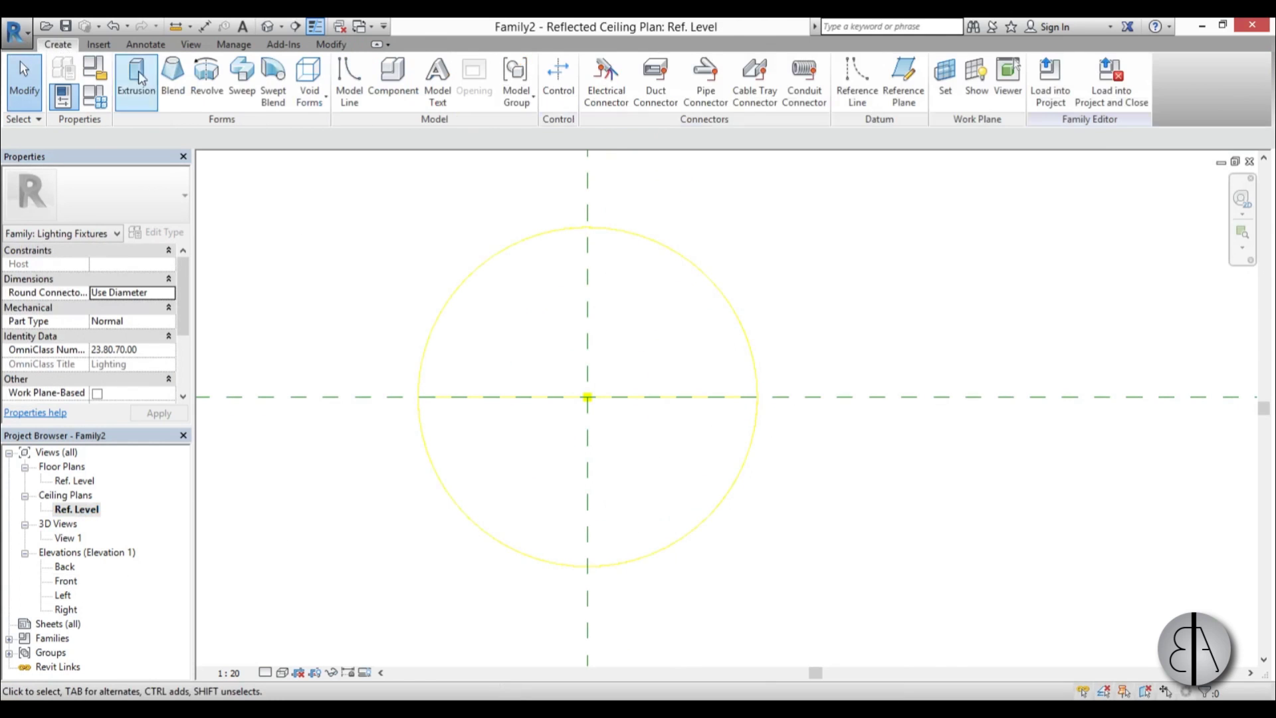
{"action": "left_click", "coordinate": [149, 75]}
{"action": "left_click", "coordinate": [650, 65]}
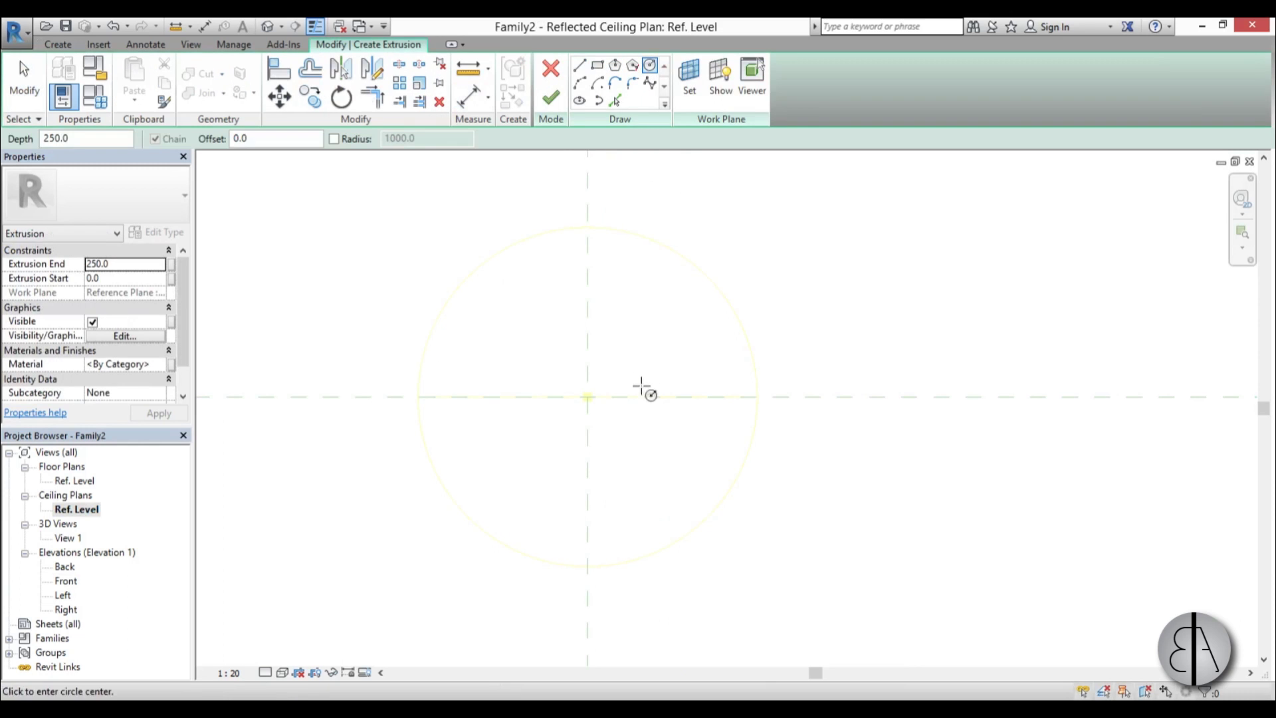
{"action": "scroll", "coordinate": [631, 393], "scroll_direction": "up", "scroll_amount": 2}
{"action": "left_click", "coordinate": [569, 397]}
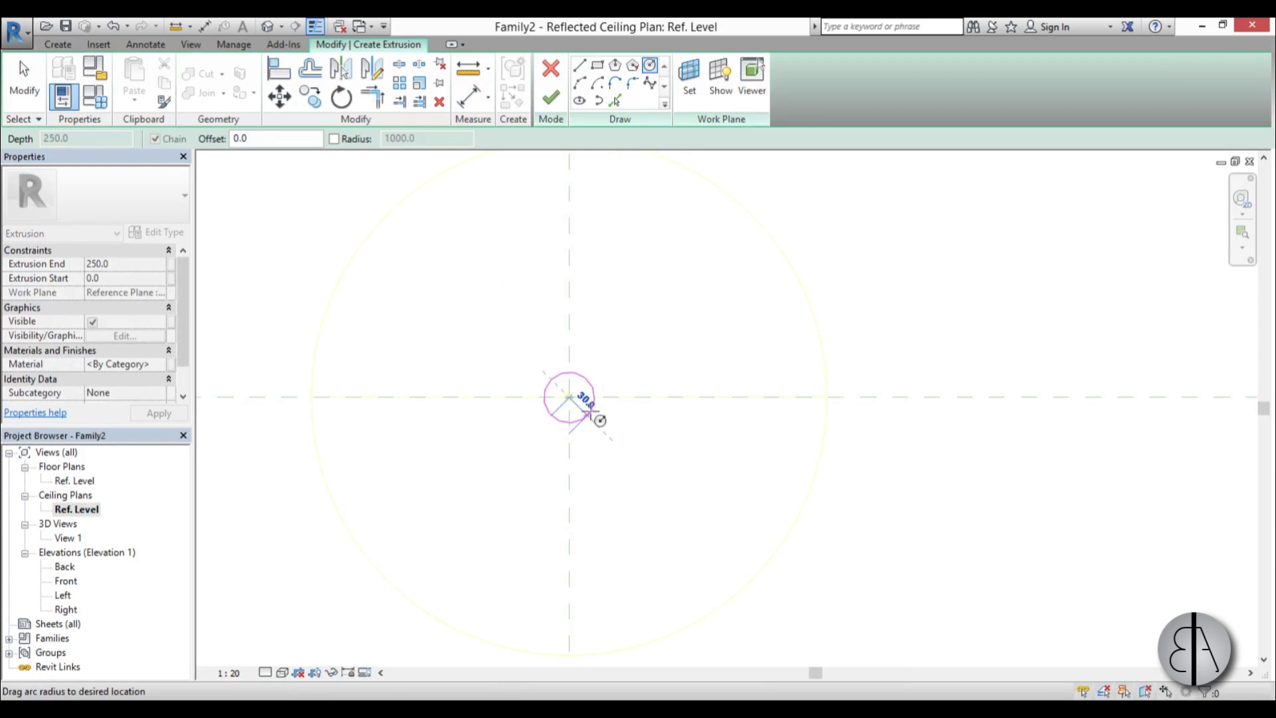
{"action": "left_click", "coordinate": [586, 413]}
{"action": "left_click", "coordinate": [551, 99]}
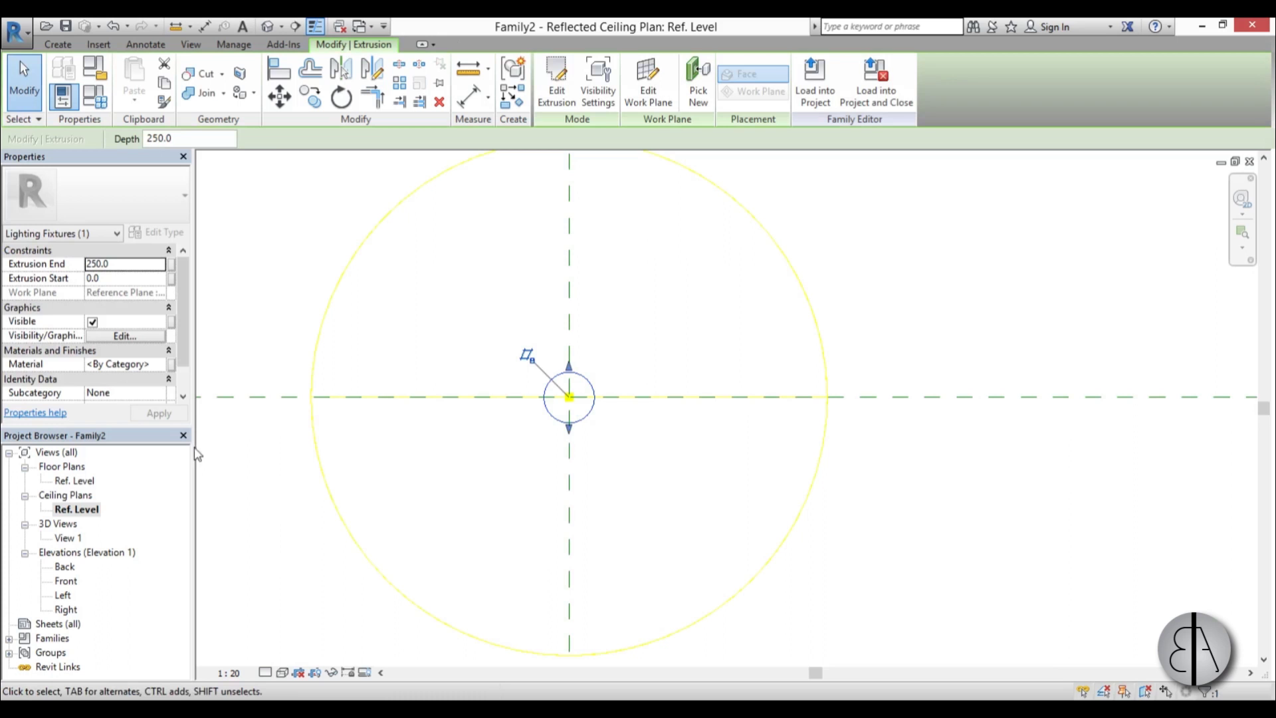
Step: In the Front elevation, reshape the extrusion into a thin disc above the light source, starting at about 13 and ending at about 20.7
{"action": "double_click", "coordinate": [66, 581]}
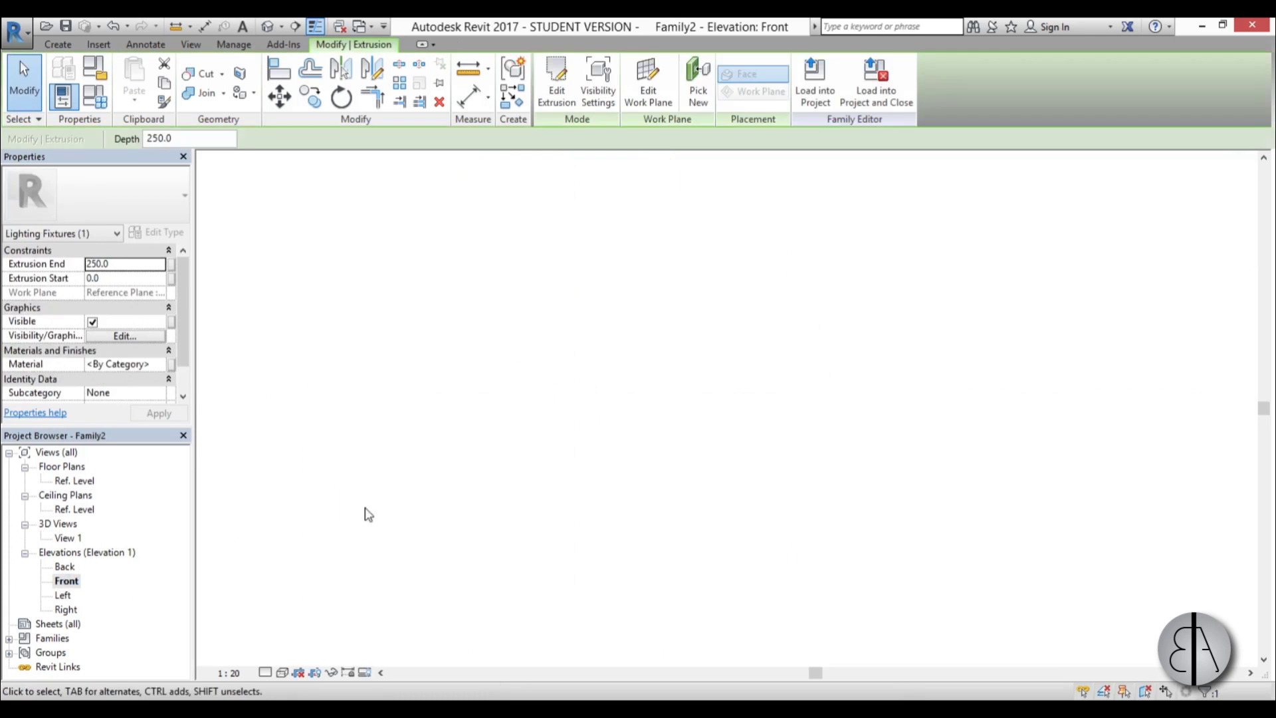
{"action": "scroll", "coordinate": [565, 300], "scroll_direction": "up", "scroll_amount": 4}
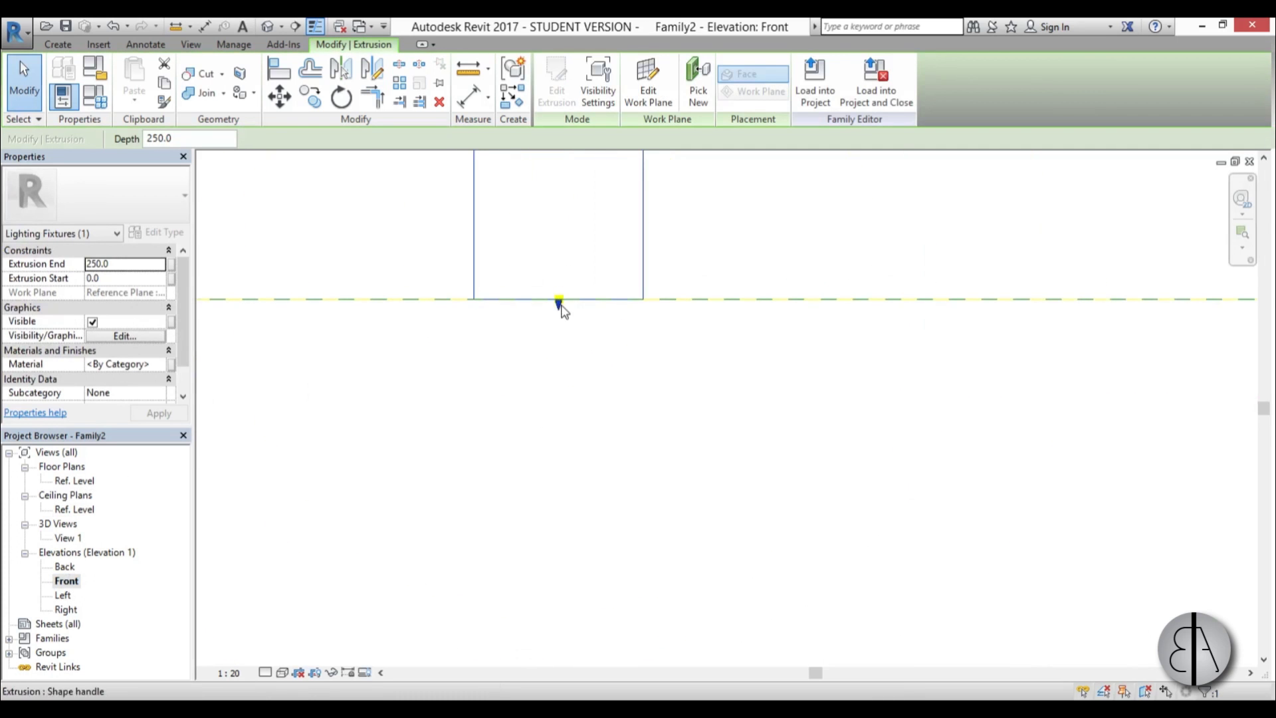
{"action": "mouse_move", "coordinate": [558, 299]}
{"action": "left_mouse_down"}
{"action": "mouse_move", "coordinate": [561, 276]}
{"action": "mouse_move", "coordinate": [575, 281]}
{"action": "left_mouse_up"}
{"action": "scroll", "coordinate": [561, 336], "scroll_direction": "up", "scroll_amount": 2}
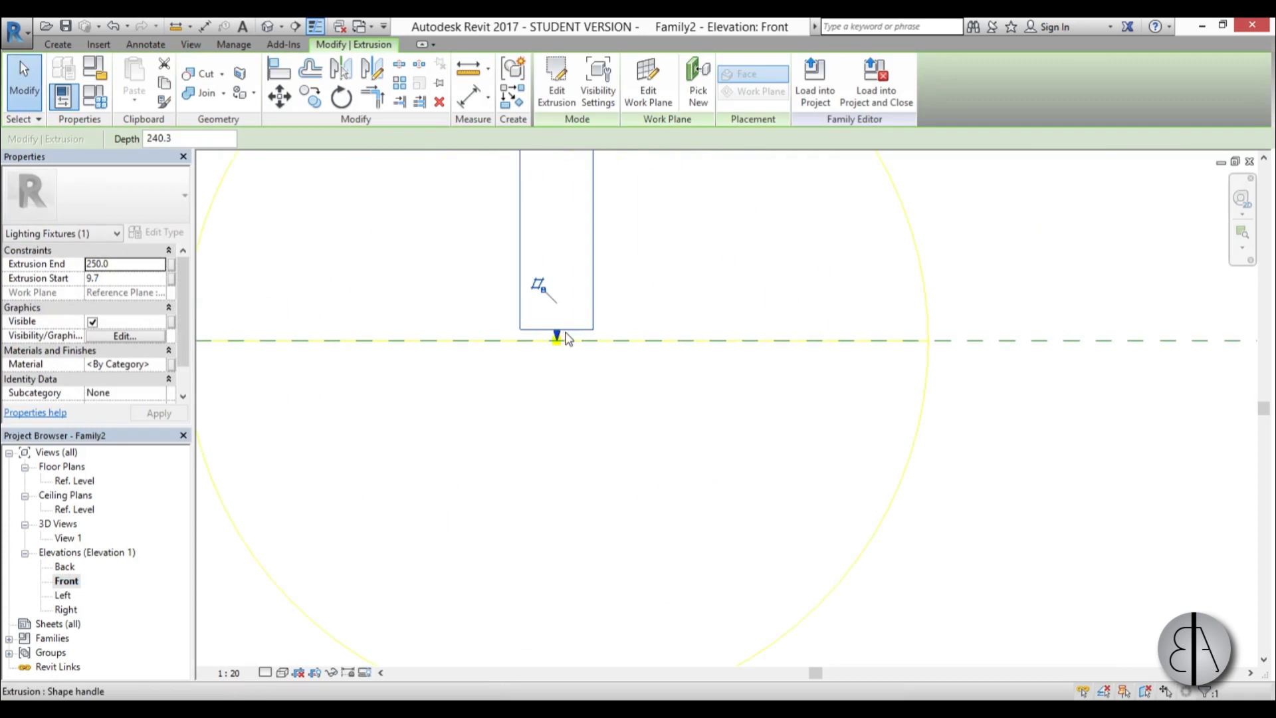
{"action": "left_click_drag", "start_coordinate": [561, 338], "coordinate": [560, 335]}
{"action": "scroll", "coordinate": [559, 342], "scroll_direction": "down", "scroll_amount": 3}
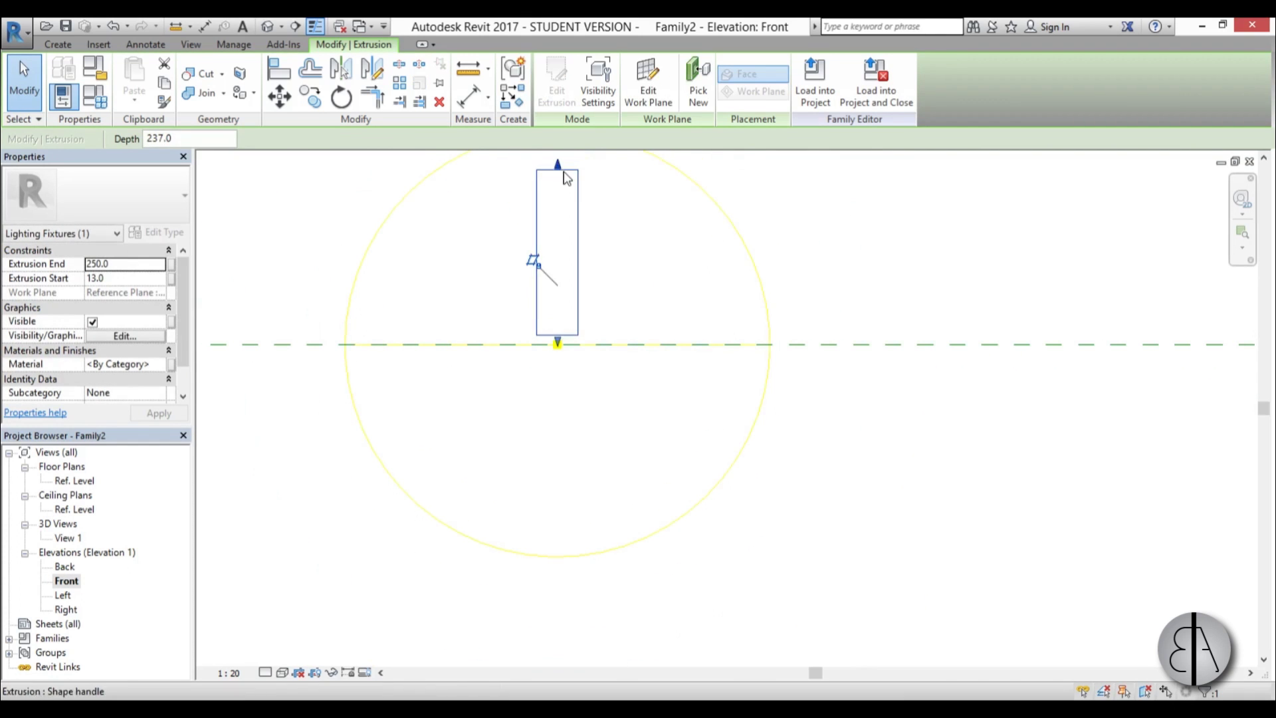
{"action": "left_click_drag", "start_coordinate": [558, 165], "coordinate": [559, 332]}
{"action": "scroll", "coordinate": [571, 328], "scroll_direction": "up", "scroll_amount": 2}
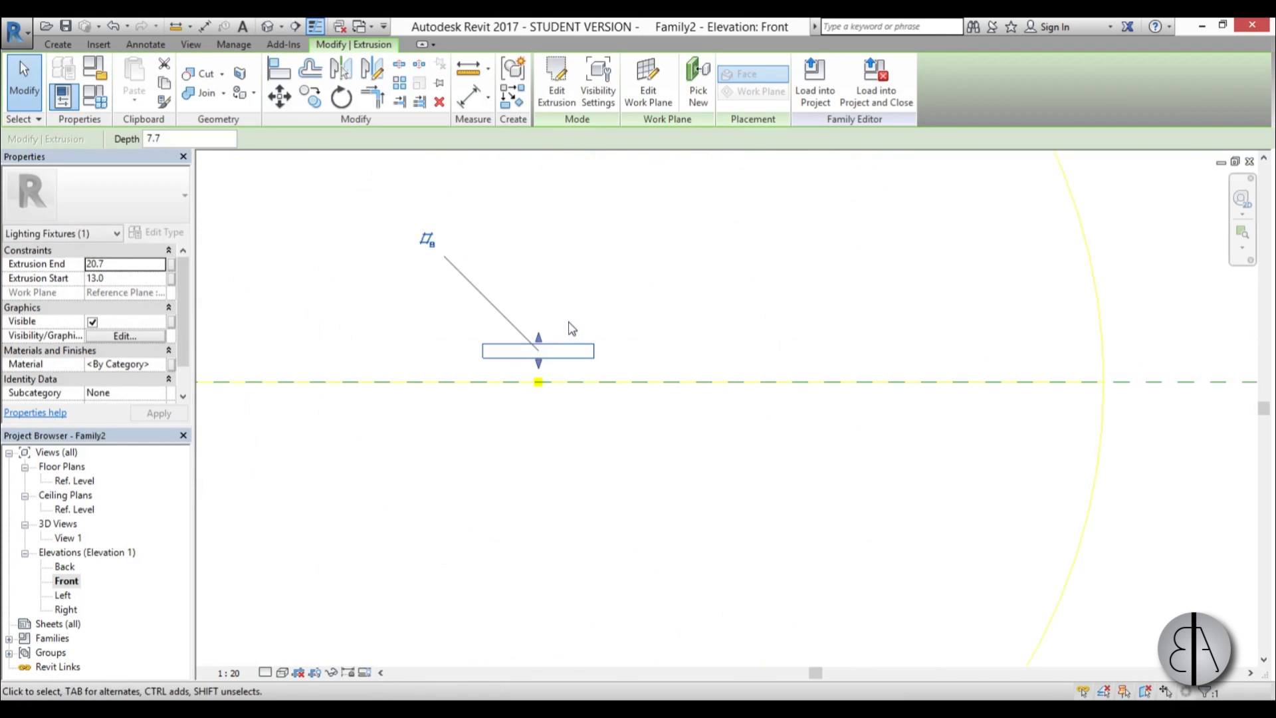
{"action": "scroll", "coordinate": [528, 367], "scroll_direction": "down", "scroll_amount": 3}
{"action": "left_click", "coordinate": [738, 467]}
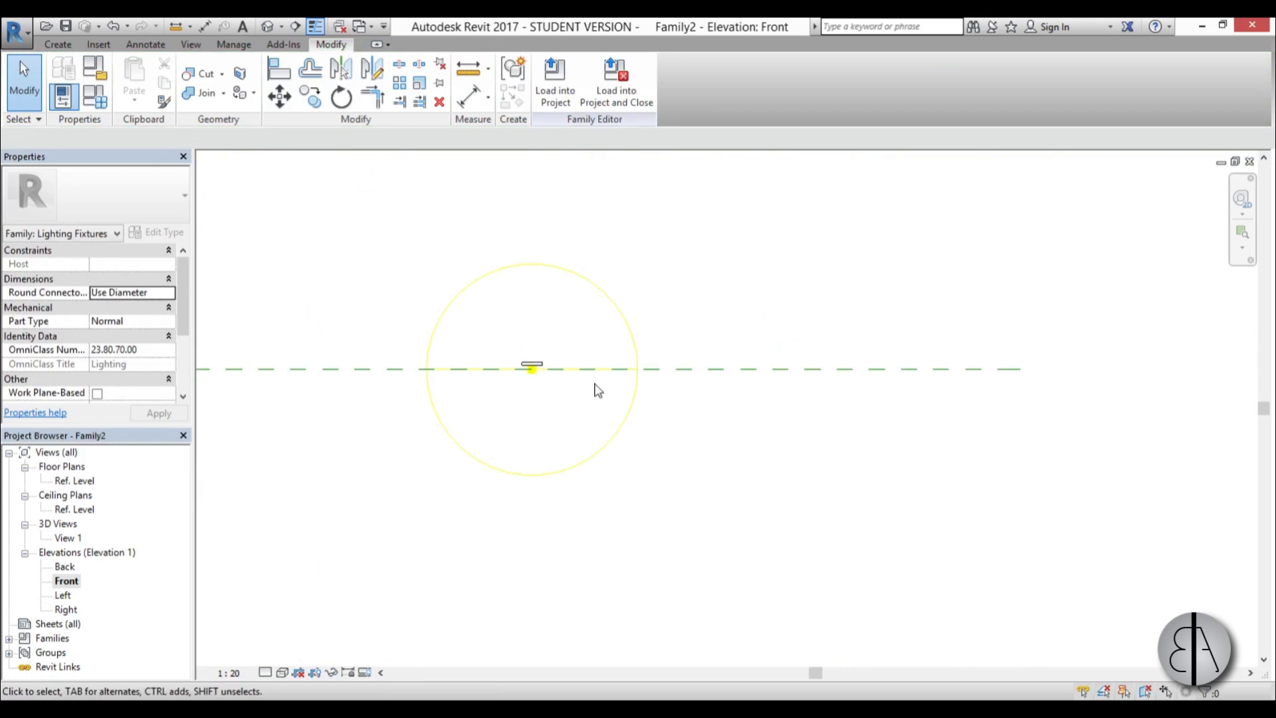
Step: Set the family's Initial Intensity by wattage to 15.29 W and apply the family type settings
{"action": "scroll", "coordinate": [474, 332], "scroll_direction": "down", "scroll_amount": 3}
{"action": "scroll", "coordinate": [546, 413], "scroll_direction": "down", "scroll_amount": 2}
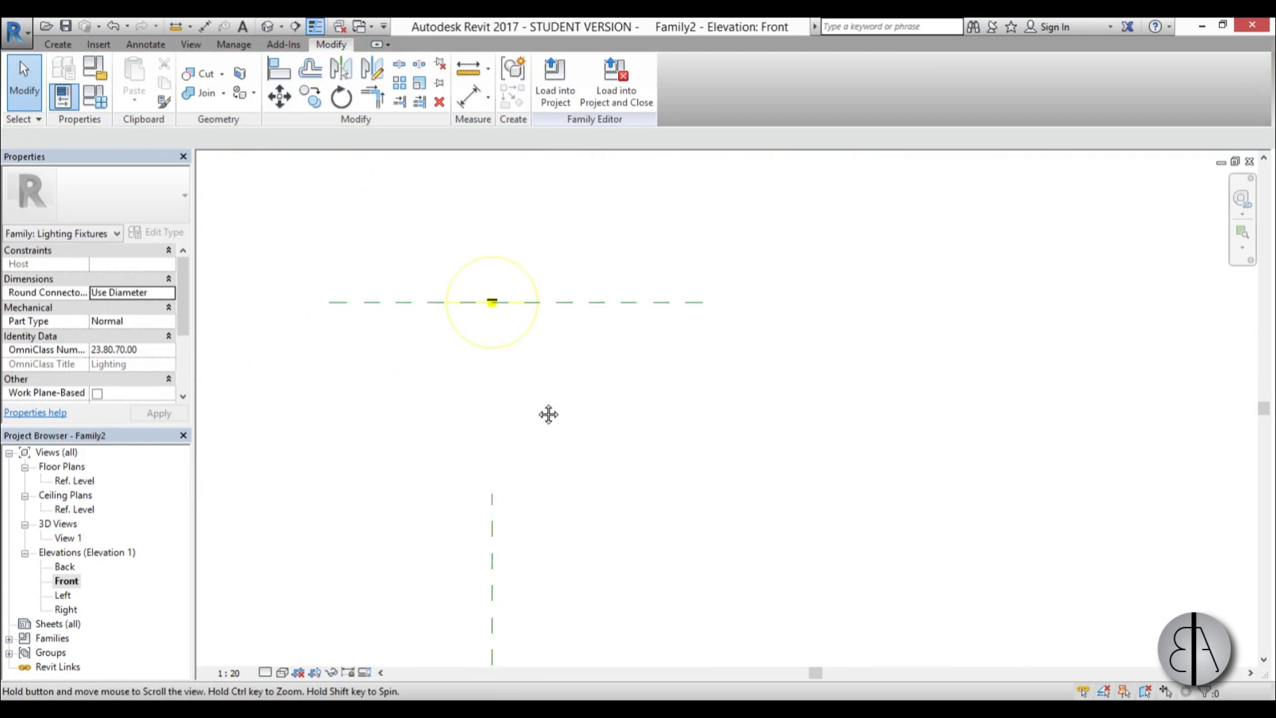
{"action": "middle_click_drag", "start_coordinate": [532, 399], "coordinate": [532, 353]}
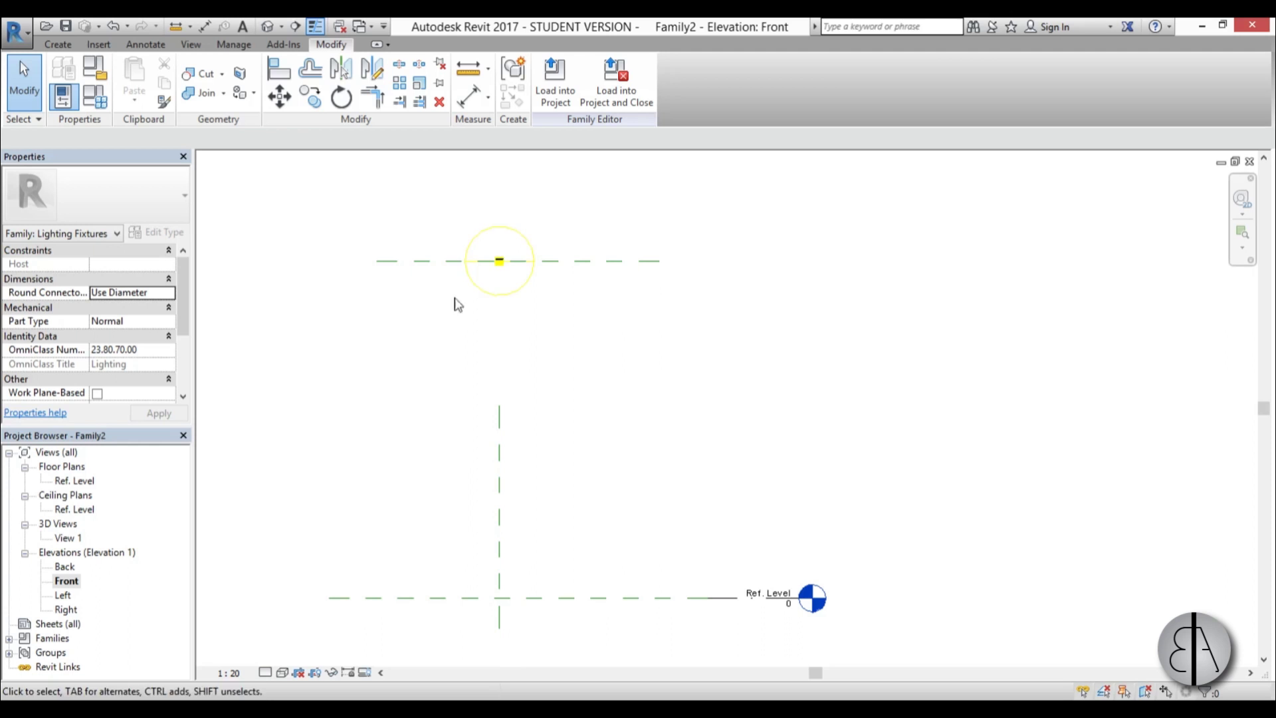
{"action": "left_click", "coordinate": [94, 99]}
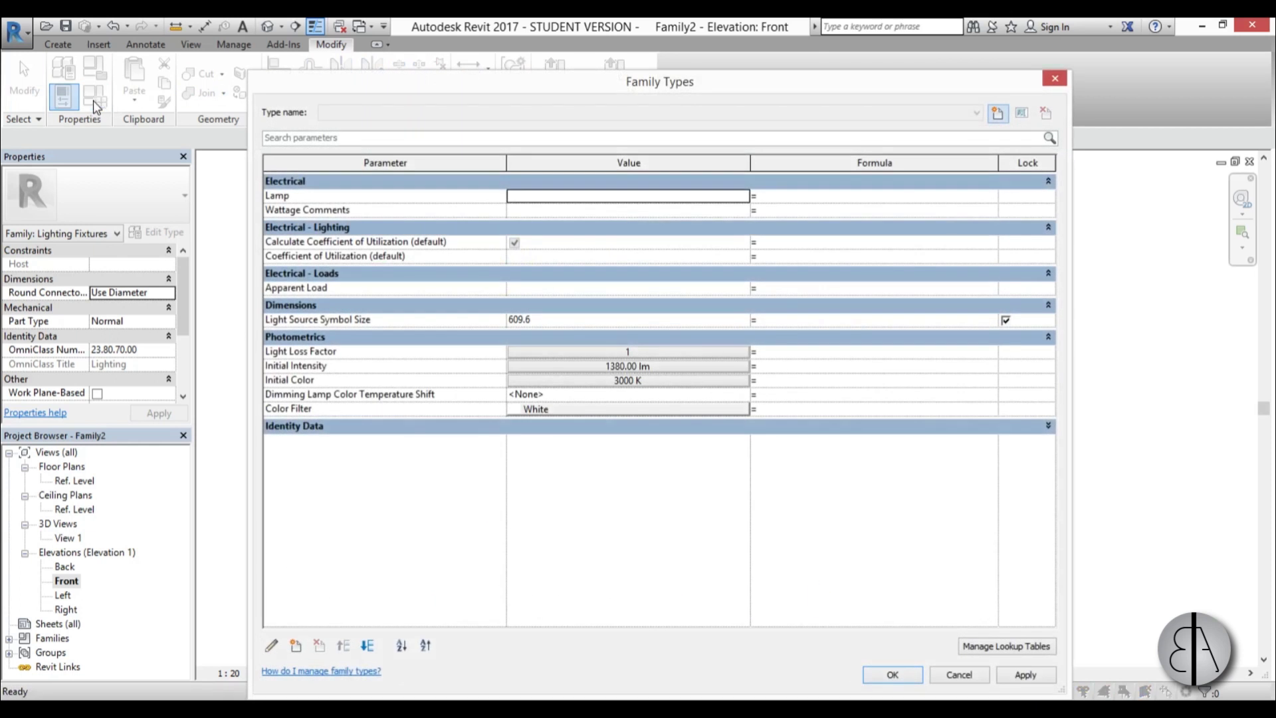
{"action": "left_click_drag", "start_coordinate": [598, 89], "coordinate": [584, 85]}
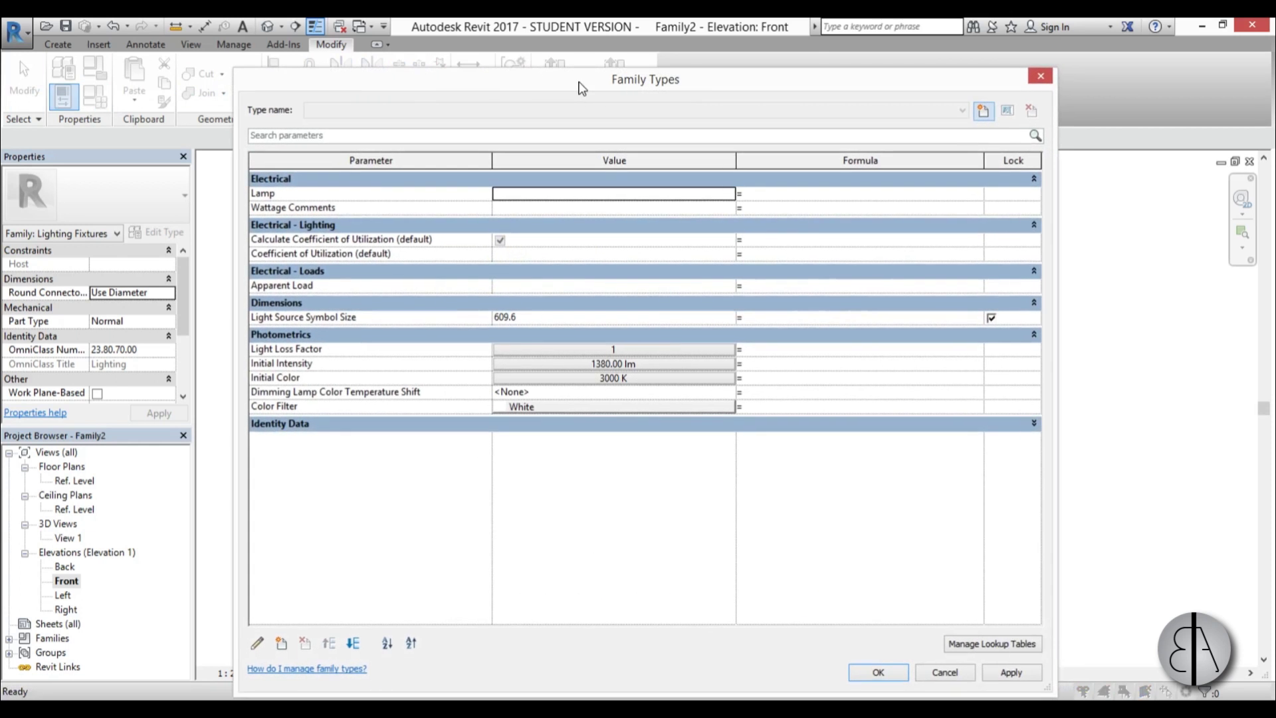
{"action": "left_click", "coordinate": [618, 365]}
{"action": "left_click", "coordinate": [703, 449]}
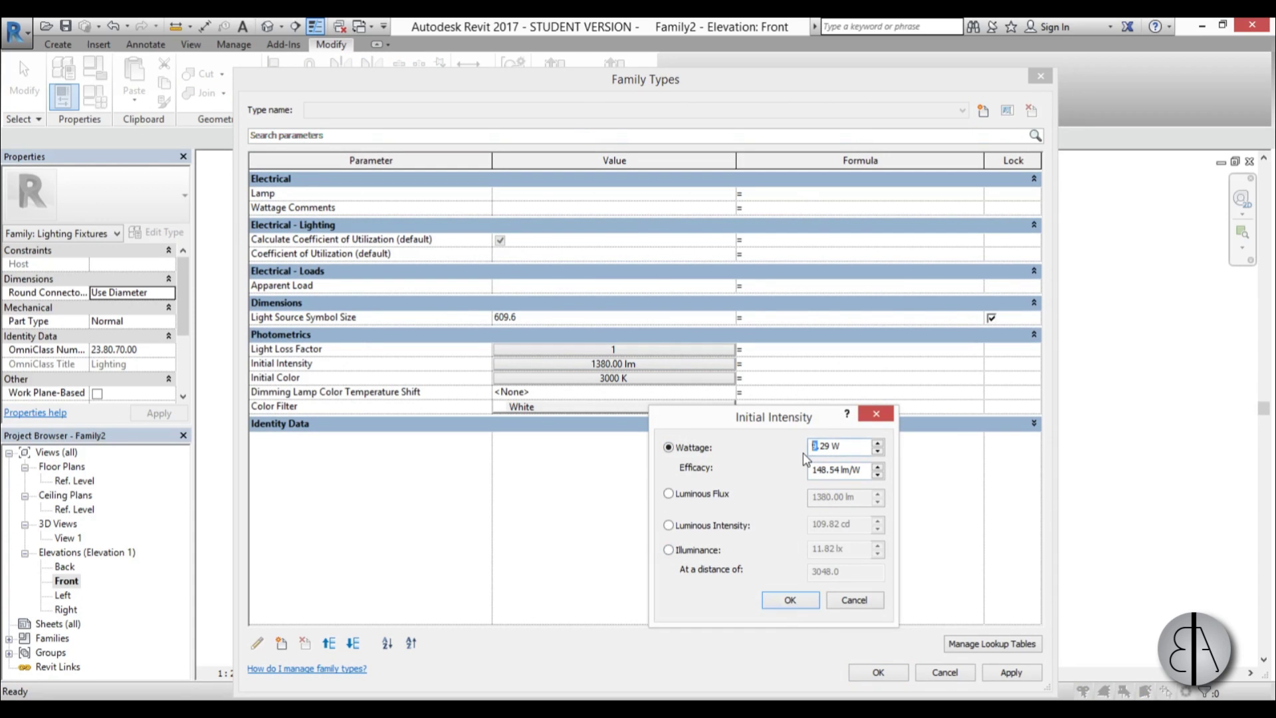
{"action": "type", "text": "15"}
{"action": "left_click", "coordinate": [790, 600]}
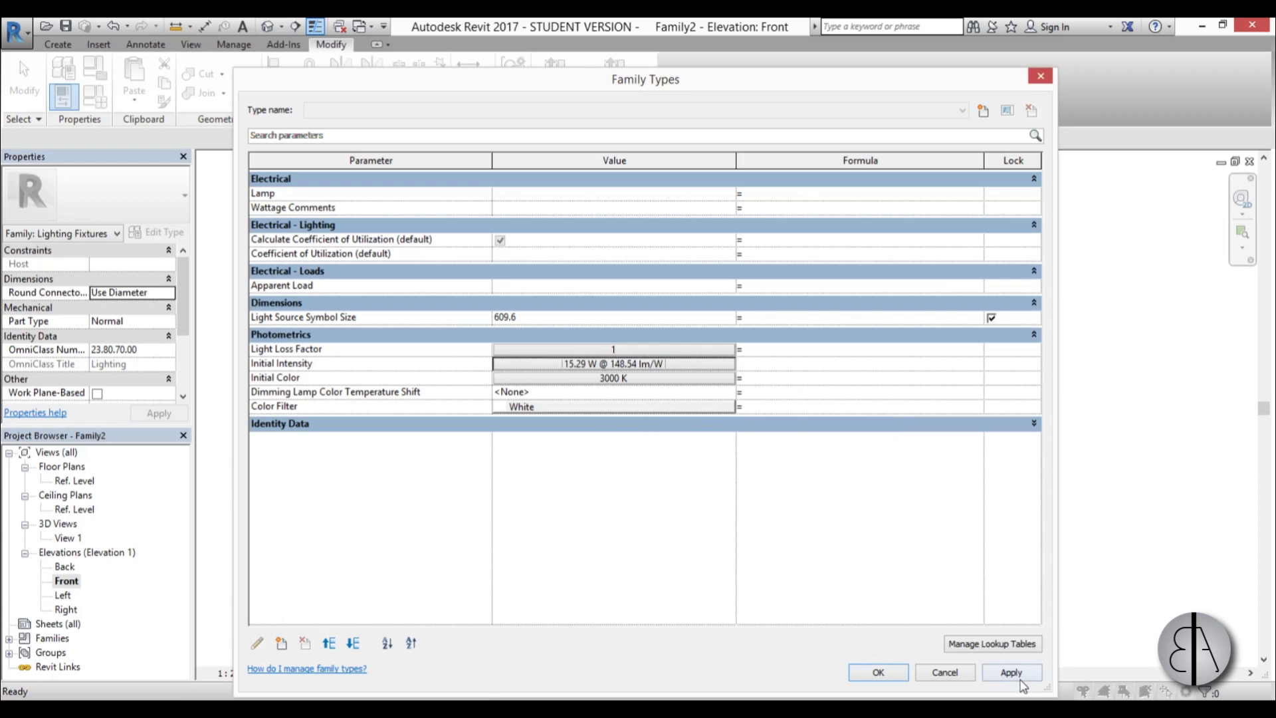
{"action": "left_click", "coordinate": [1019, 678]}
{"action": "left_click", "coordinate": [877, 672]}
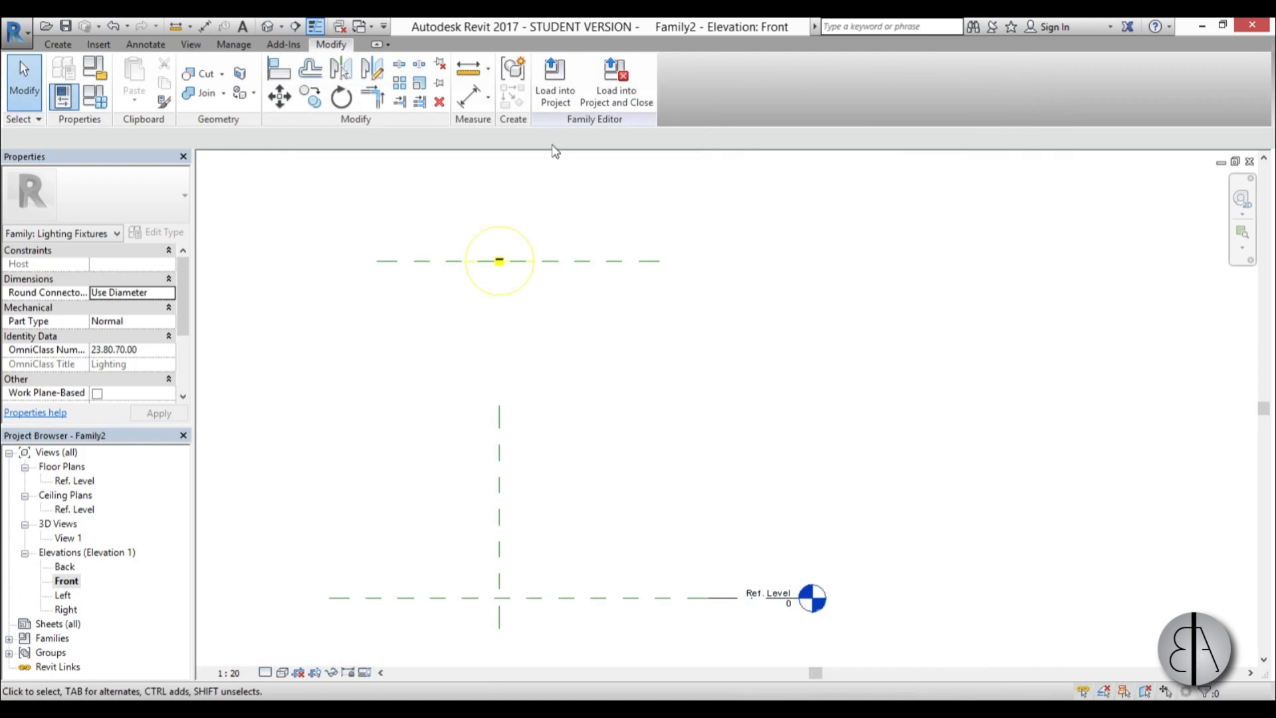
Step: Load the lighting fixture family into the project and place one instance near the room's upper-left corner in the Level 1 floor plan
{"action": "left_click", "coordinate": [549, 100]}
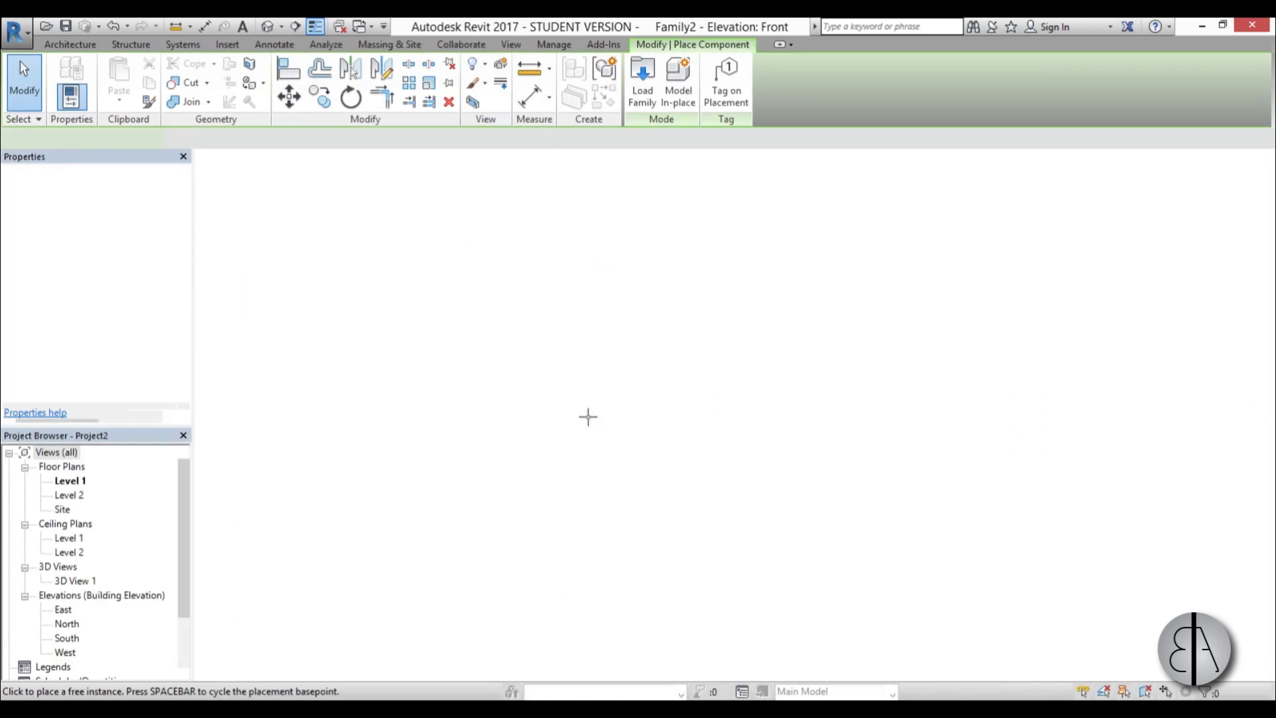
{"action": "scroll", "coordinate": [588, 417], "scroll_direction": "up", "scroll_amount": 5}
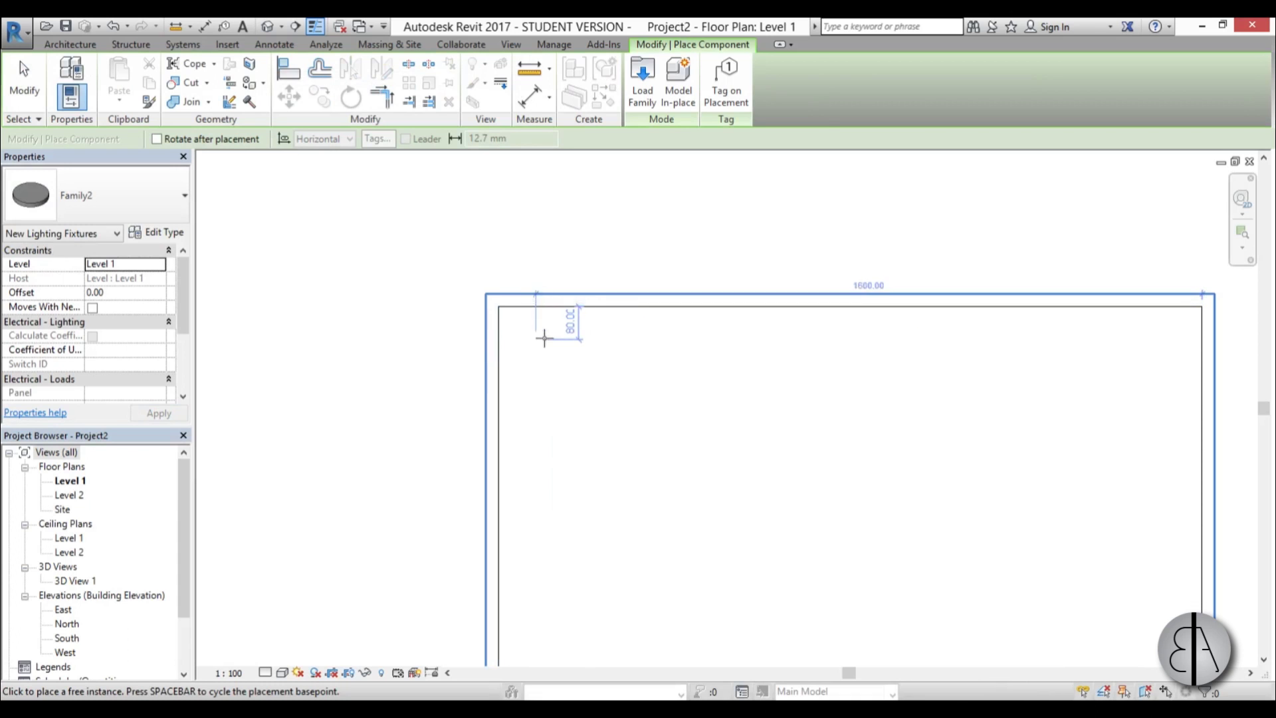
{"action": "left_click", "coordinate": [527, 328]}
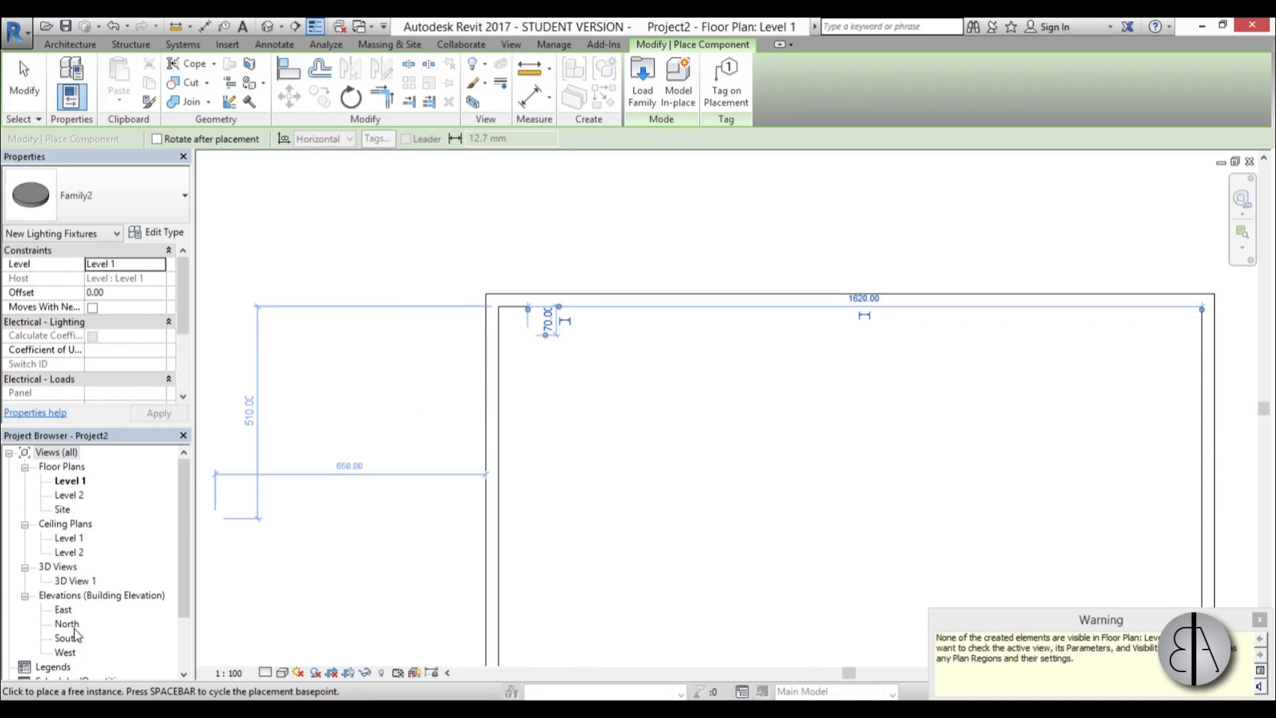
Step: In the South elevation, move the fixture to the outer side of the vertical cove strip, just below its top edge, at an offset of about -0.11
{"action": "double_click", "coordinate": [67, 638]}
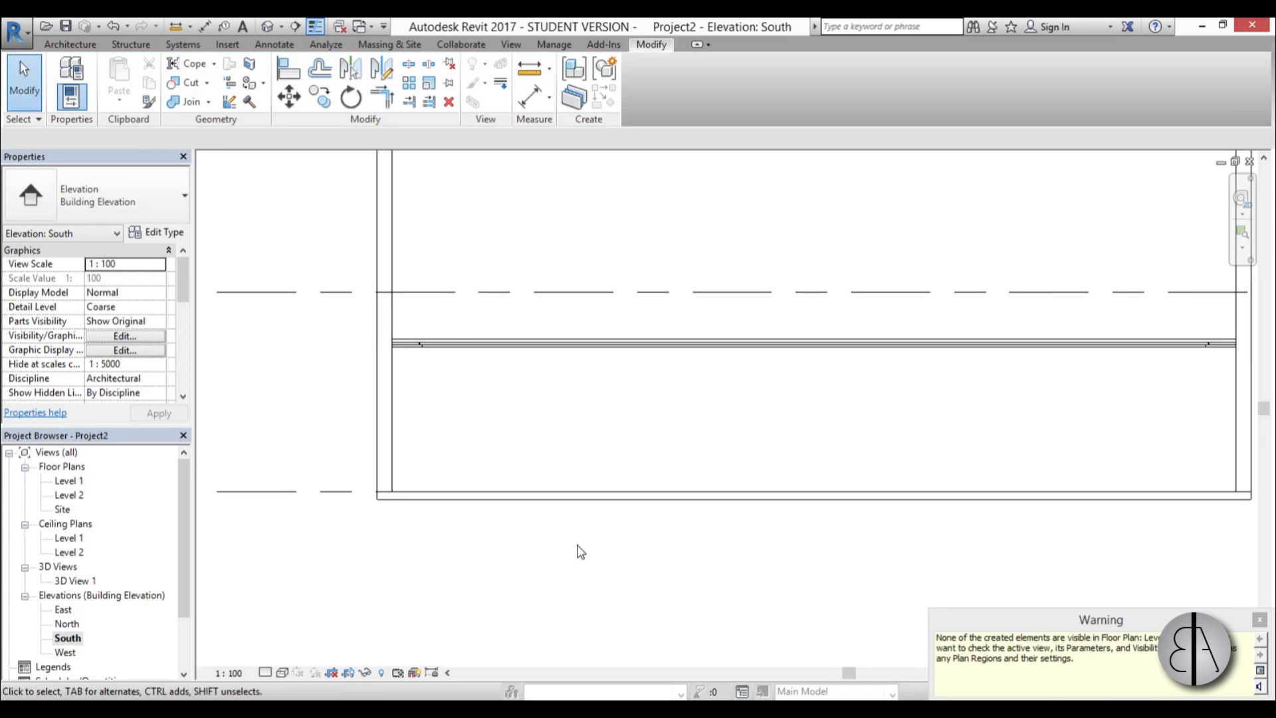
{"action": "scroll", "coordinate": [416, 348], "scroll_direction": "up", "scroll_amount": 6}
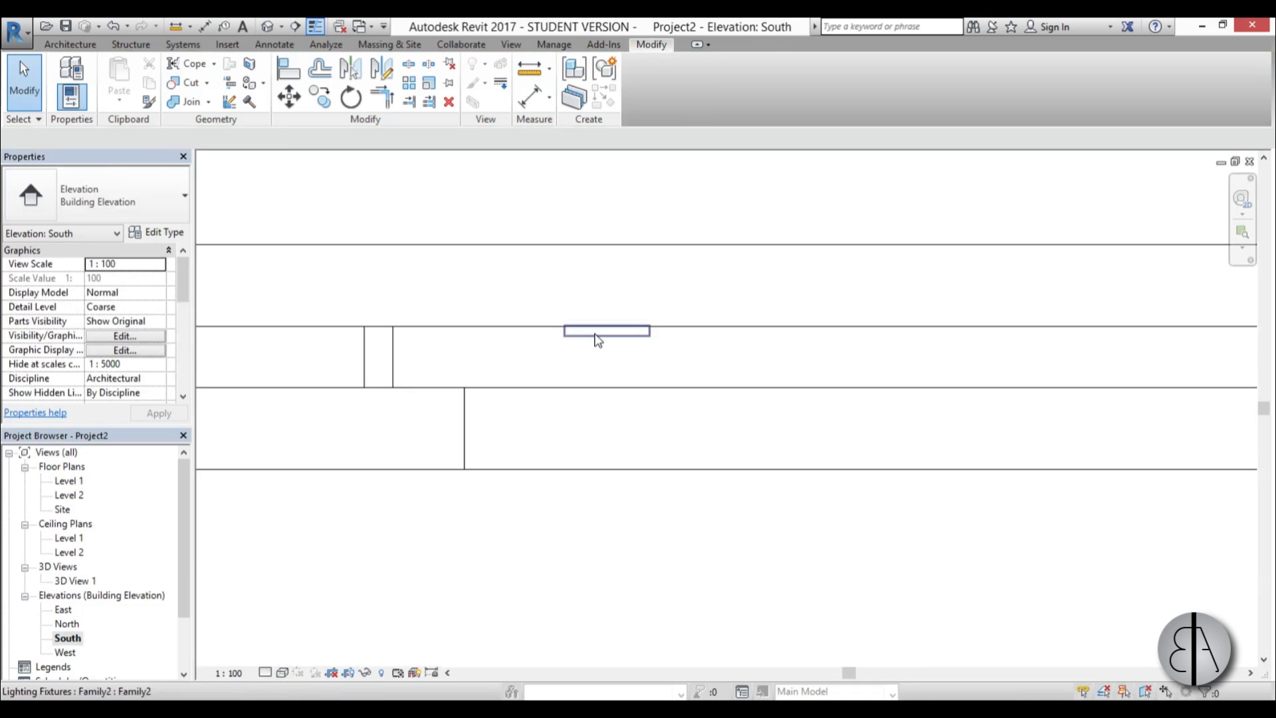
{"action": "left_click_drag", "start_coordinate": [595, 337], "coordinate": [306, 342]}
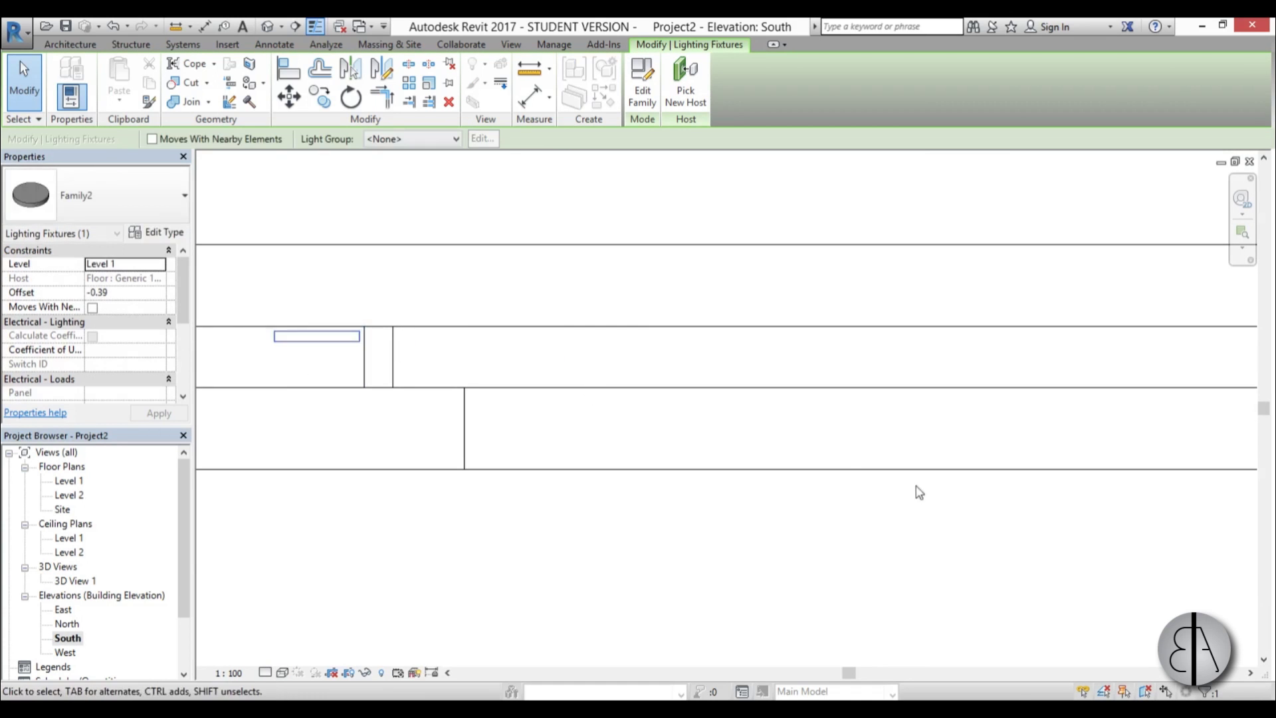
{"action": "scroll", "coordinate": [917, 490], "scroll_direction": "down", "scroll_amount": 2}
{"action": "scroll", "coordinate": [689, 438], "scroll_direction": "up", "scroll_amount": 5}
{"action": "scroll", "coordinate": [598, 395], "scroll_direction": "up", "scroll_amount": 3}
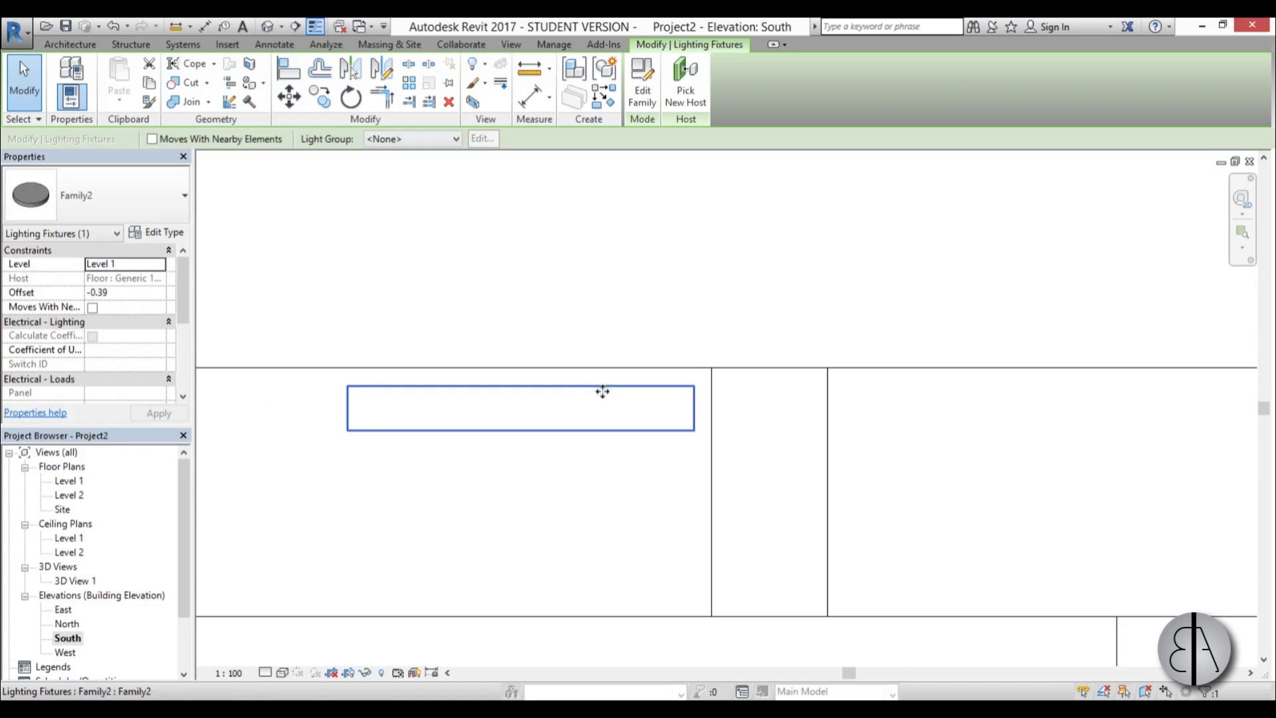
{"action": "left_click_drag", "start_coordinate": [593, 376], "coordinate": [602, 362]}
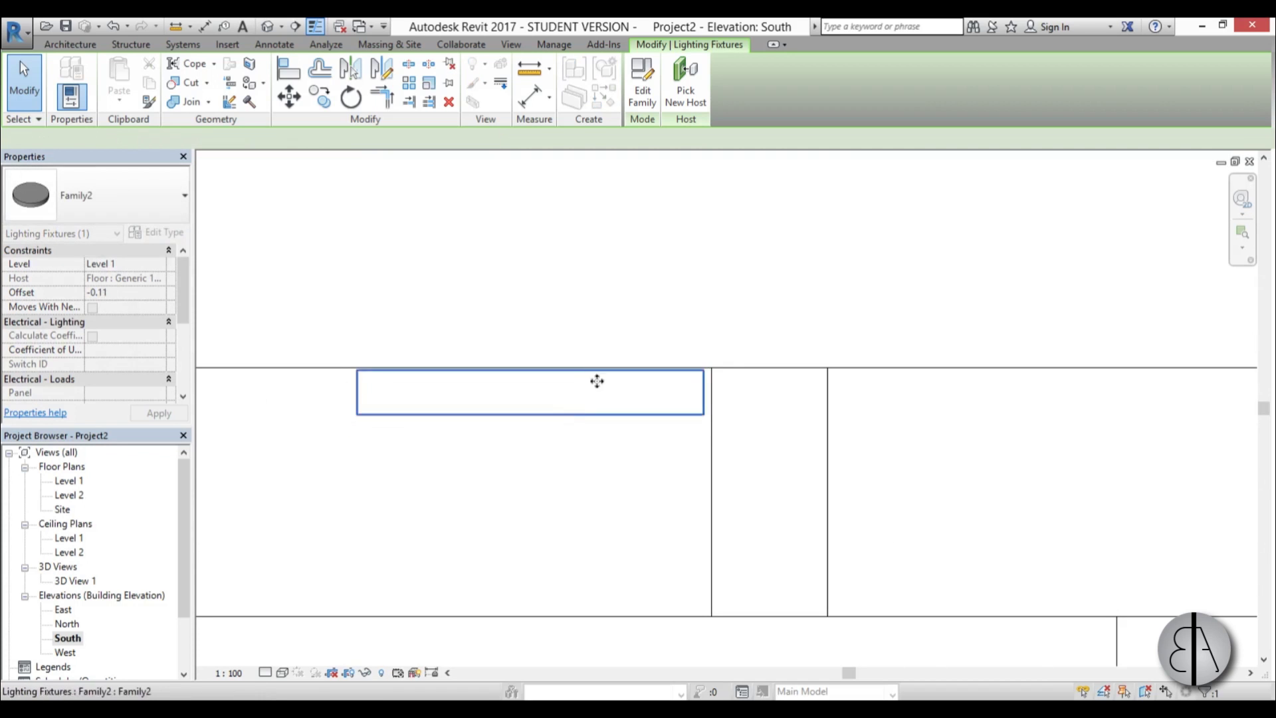
Step: Raise the fixture slightly so it straddles the top edge of the cove strip, at an offset of about 0.19
{"action": "scroll", "coordinate": [564, 417], "scroll_direction": "down", "scroll_amount": 3}
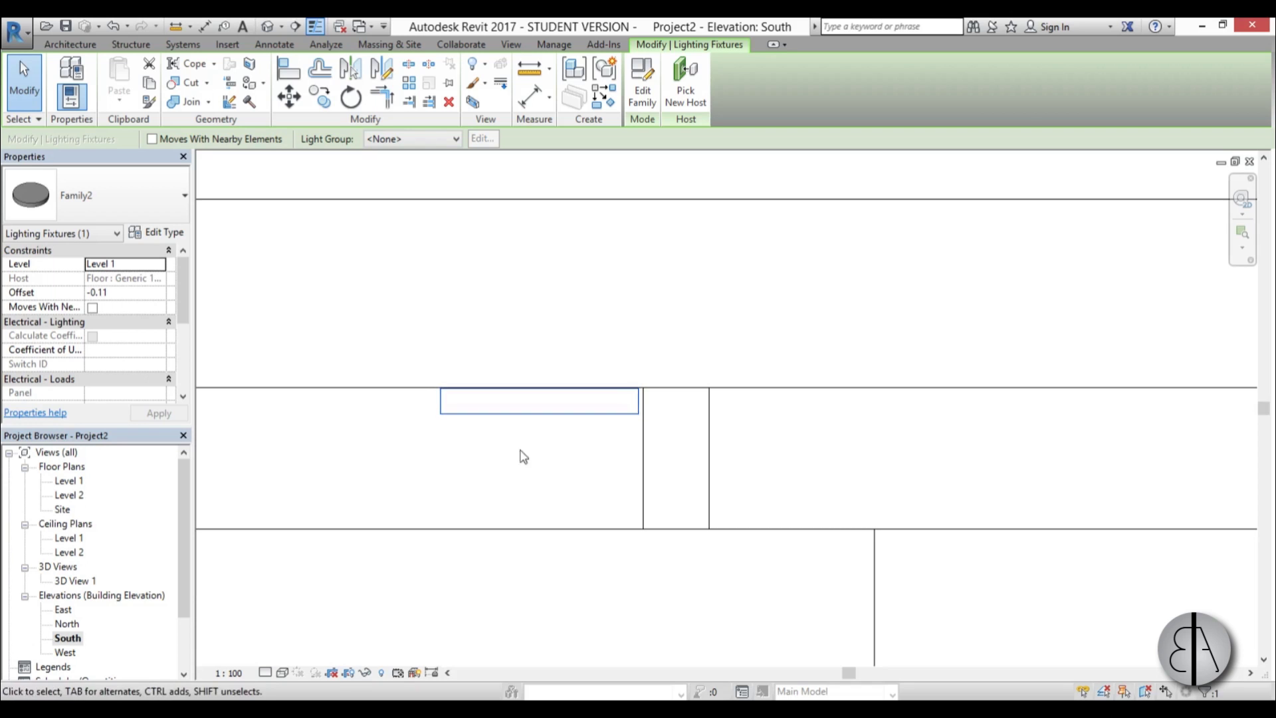
{"action": "scroll", "coordinate": [512, 490], "scroll_direction": "down", "scroll_amount": 5}
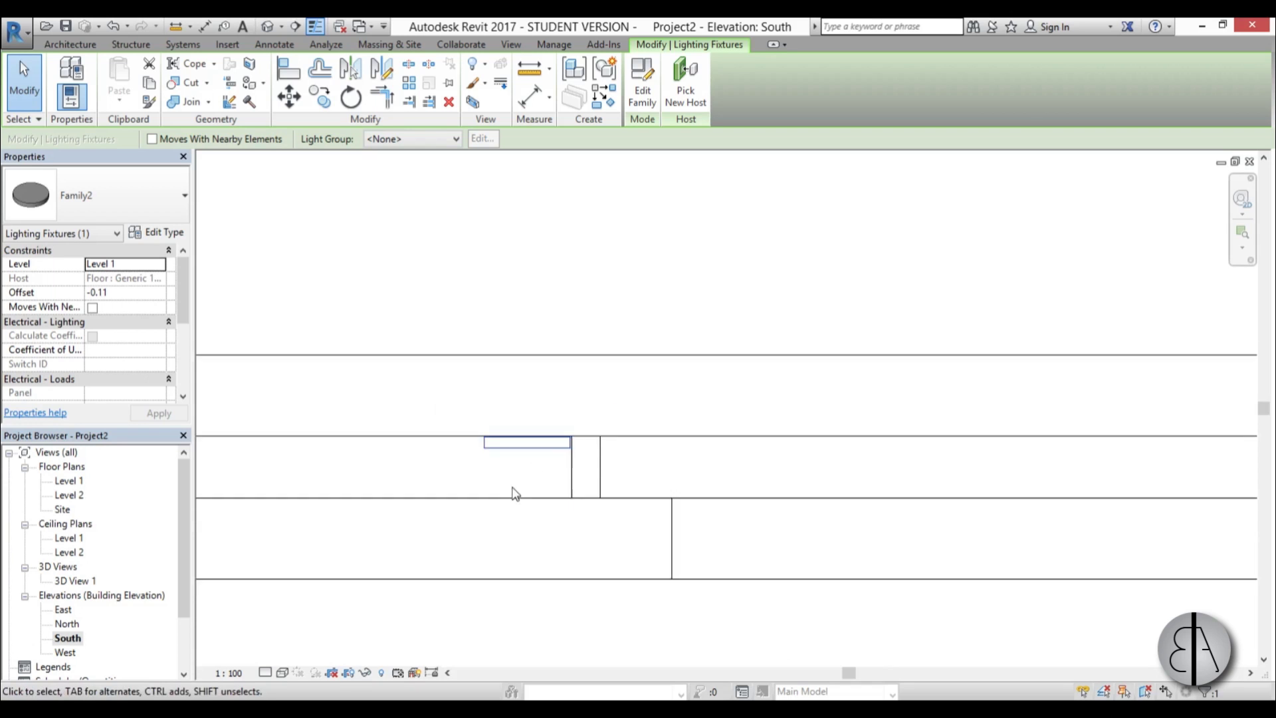
{"action": "left_click", "coordinate": [445, 389]}
{"action": "scroll", "coordinate": [452, 405], "scroll_direction": "up", "scroll_amount": 5}
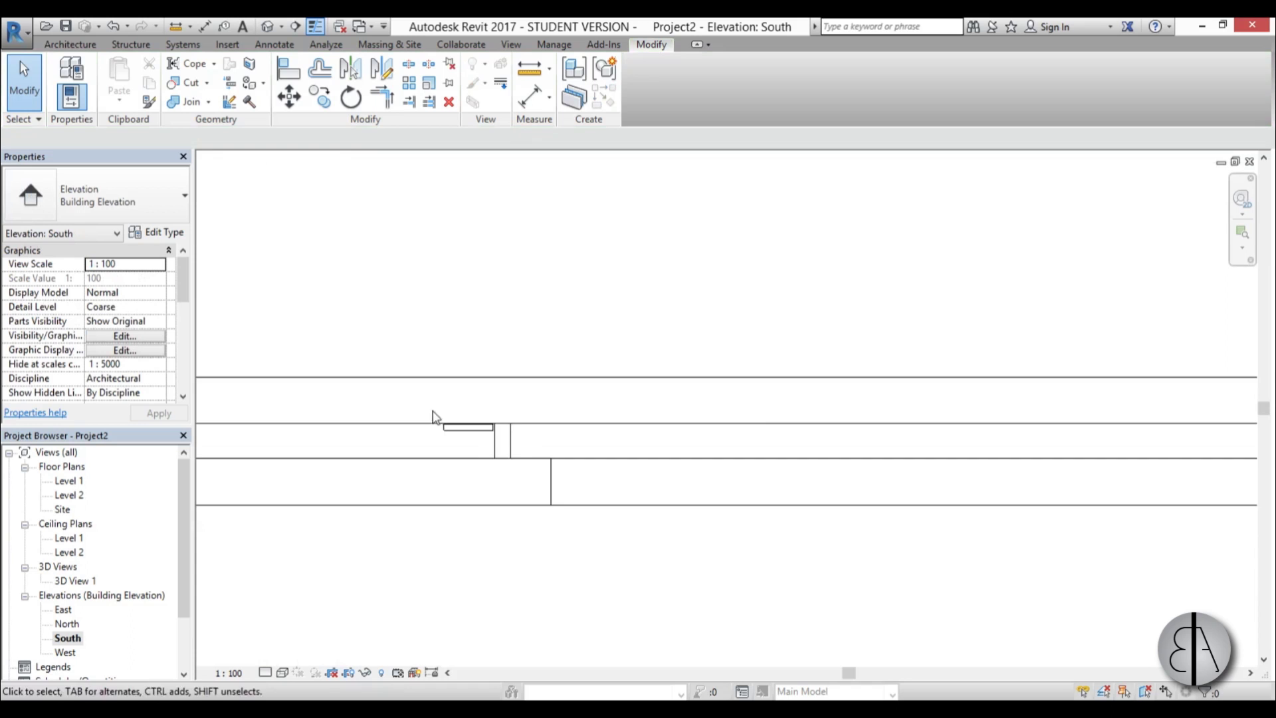
{"action": "left_click", "coordinate": [458, 403]}
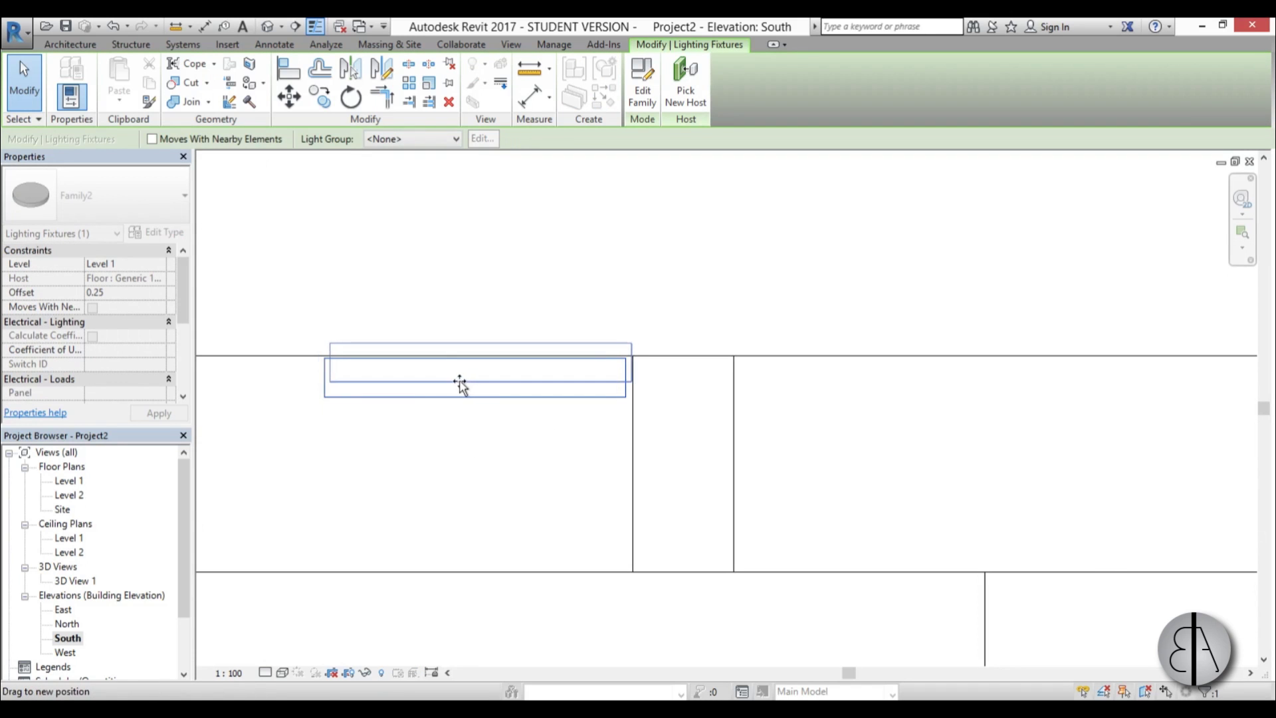
{"action": "scroll", "coordinate": [458, 382], "scroll_direction": "down", "scroll_amount": 5}
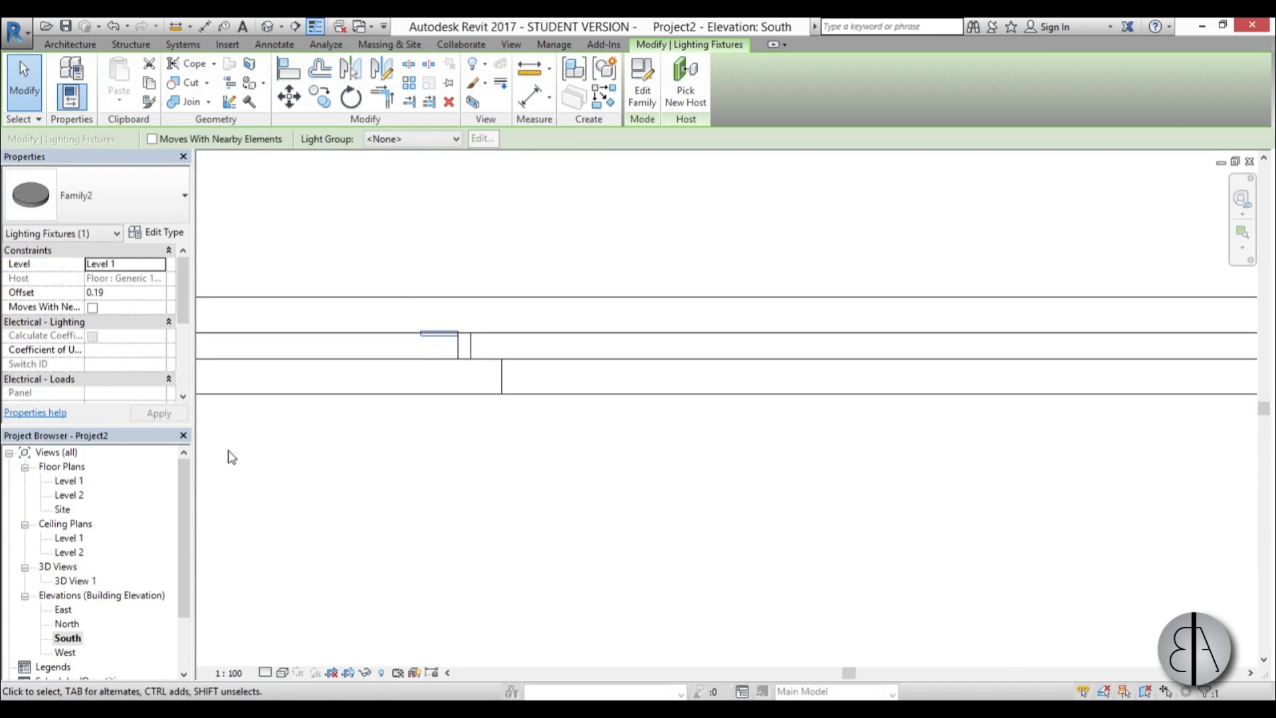
Step: Open the Level 1 ceiling plan and set its visual style to Wireframe, showing the room's upper-left corner
{"action": "double_click", "coordinate": [66, 540]}
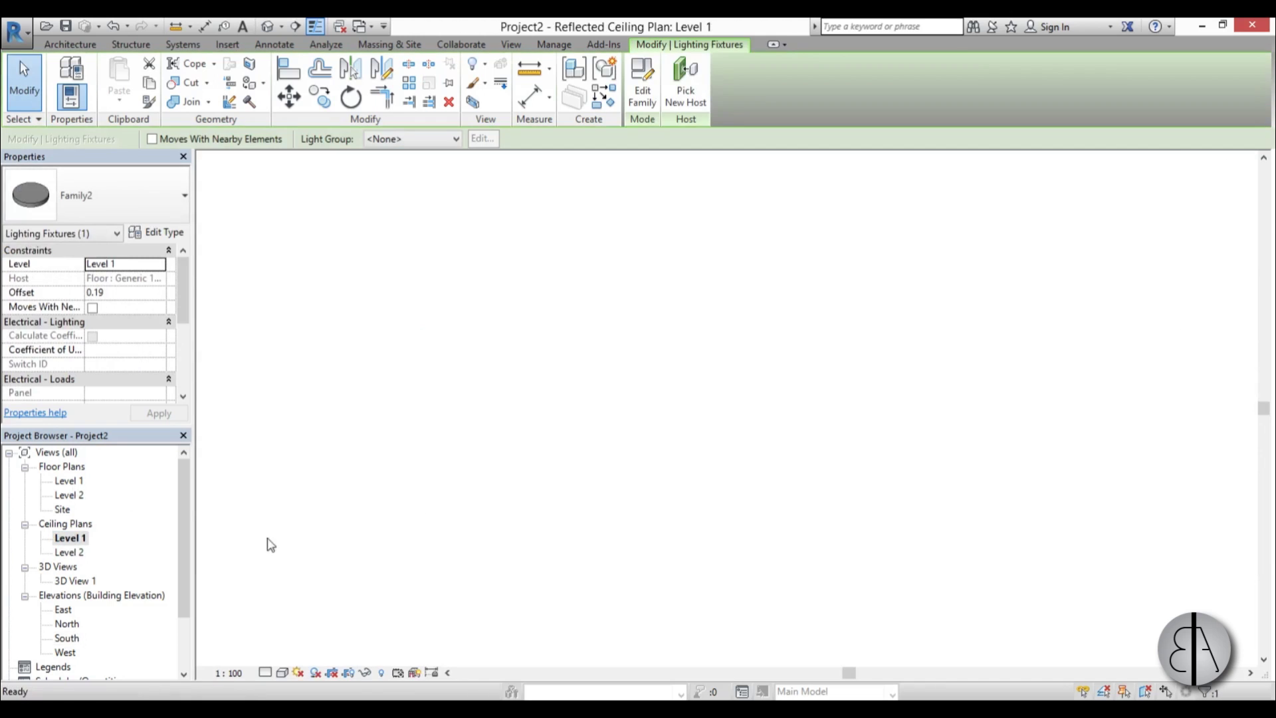
{"action": "scroll", "coordinate": [233, 223], "scroll_direction": "up", "scroll_amount": 3}
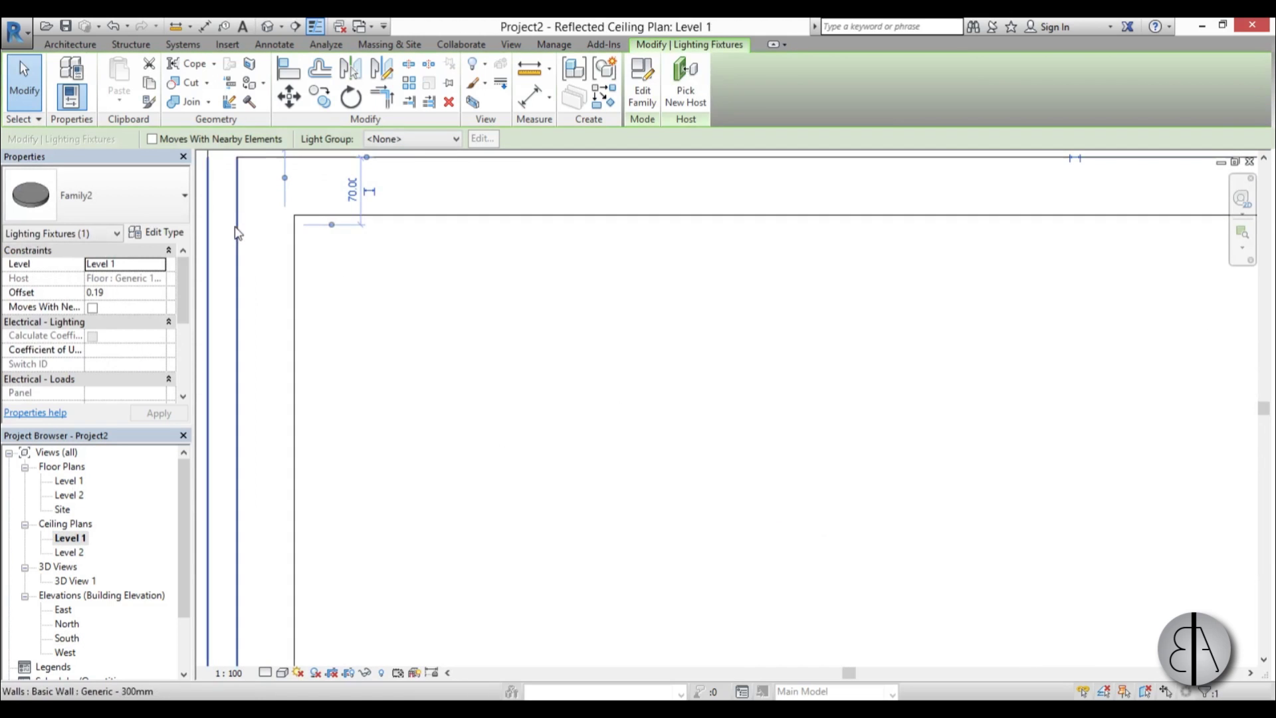
{"action": "left_click", "coordinate": [283, 676]}
{"action": "left_click", "coordinate": [313, 573]}
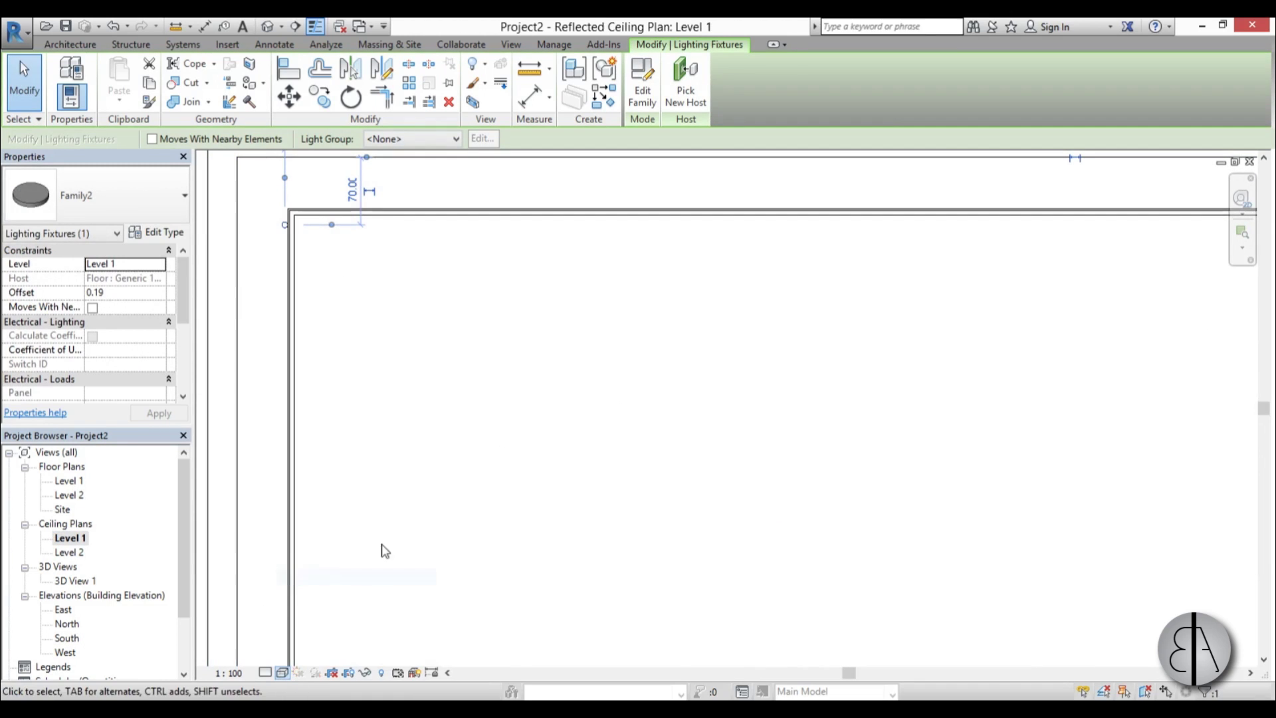
{"action": "middle_click_drag", "start_coordinate": [269, 219], "coordinate": [478, 418]}
Step: Move the lighting fixture up to just outside the upper-left corner of the cove strip
{"action": "left_click", "coordinate": [479, 419]}
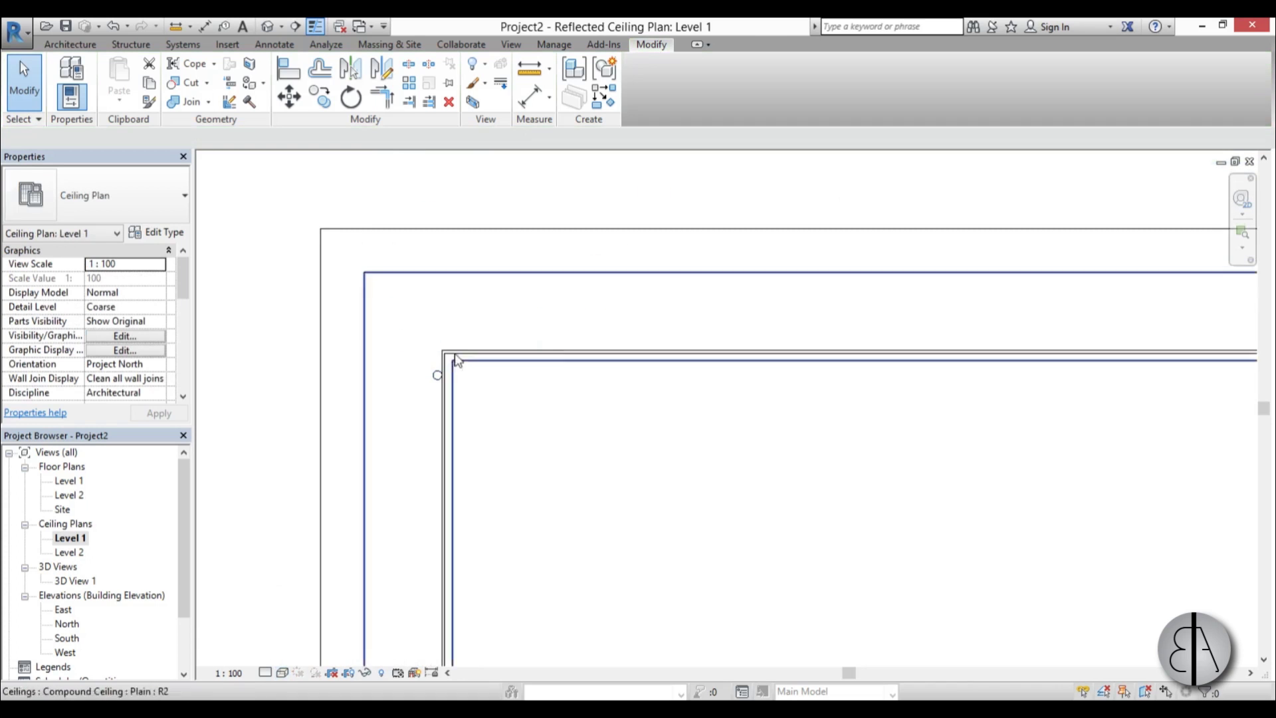
{"action": "left_click_drag", "start_coordinate": [406, 432], "coordinate": [405, 289]}
{"action": "scroll", "coordinate": [465, 252], "scroll_direction": "down", "scroll_amount": 2}
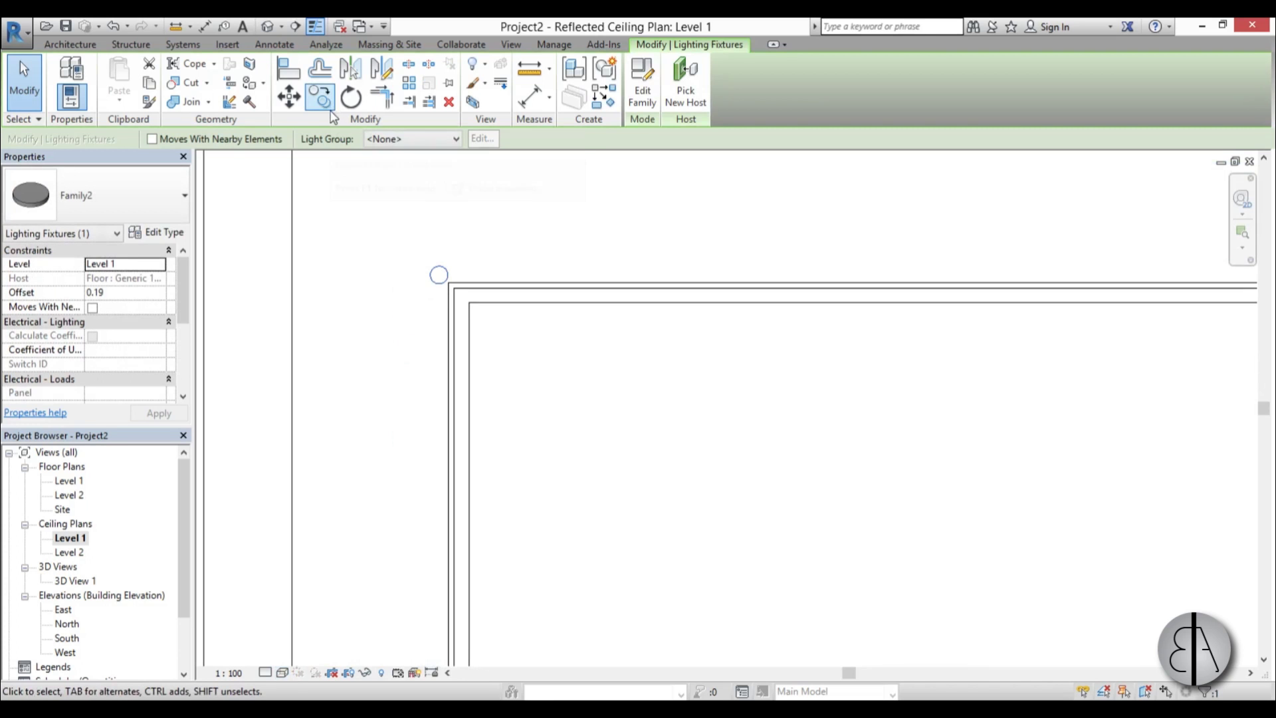
Step: Create a linear array of 10 fixtures with Move To Last, running down the left cove strip to its lower-left corner
{"action": "left_click", "coordinate": [411, 83]}
{"action": "scroll", "coordinate": [441, 277], "scroll_direction": "up", "scroll_amount": 2}
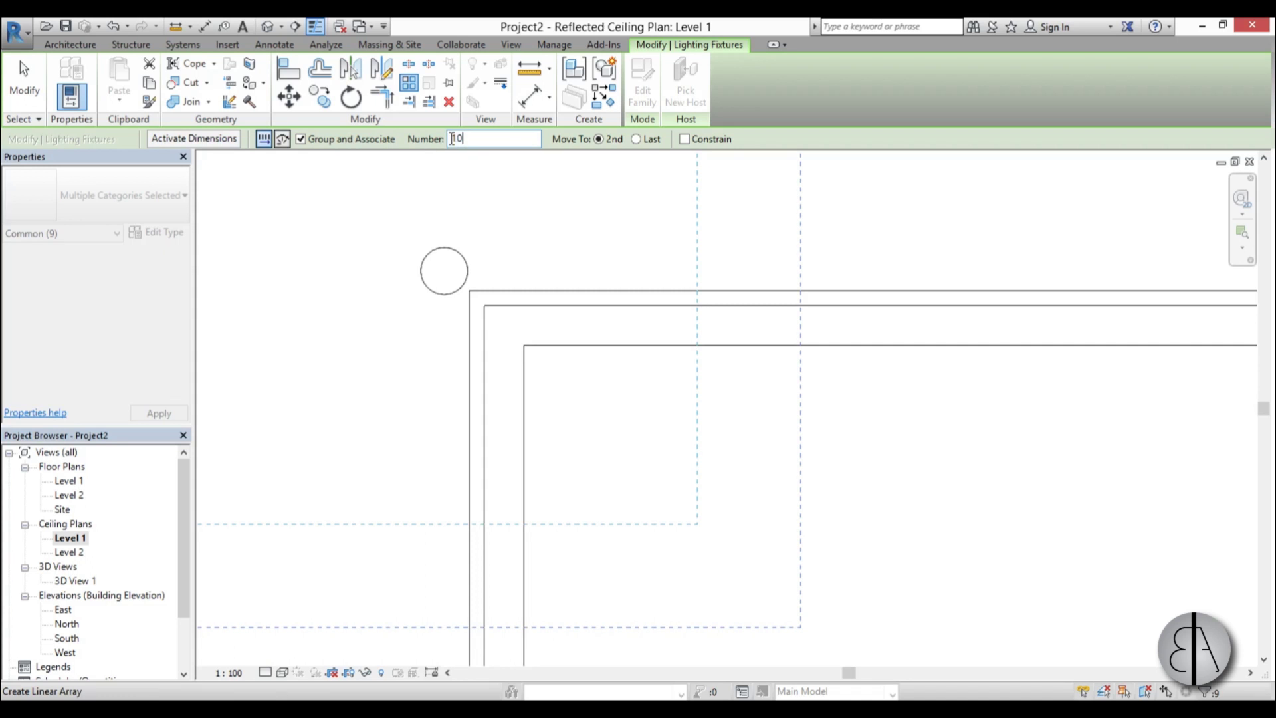
{"action": "left_click", "coordinate": [635, 139]}
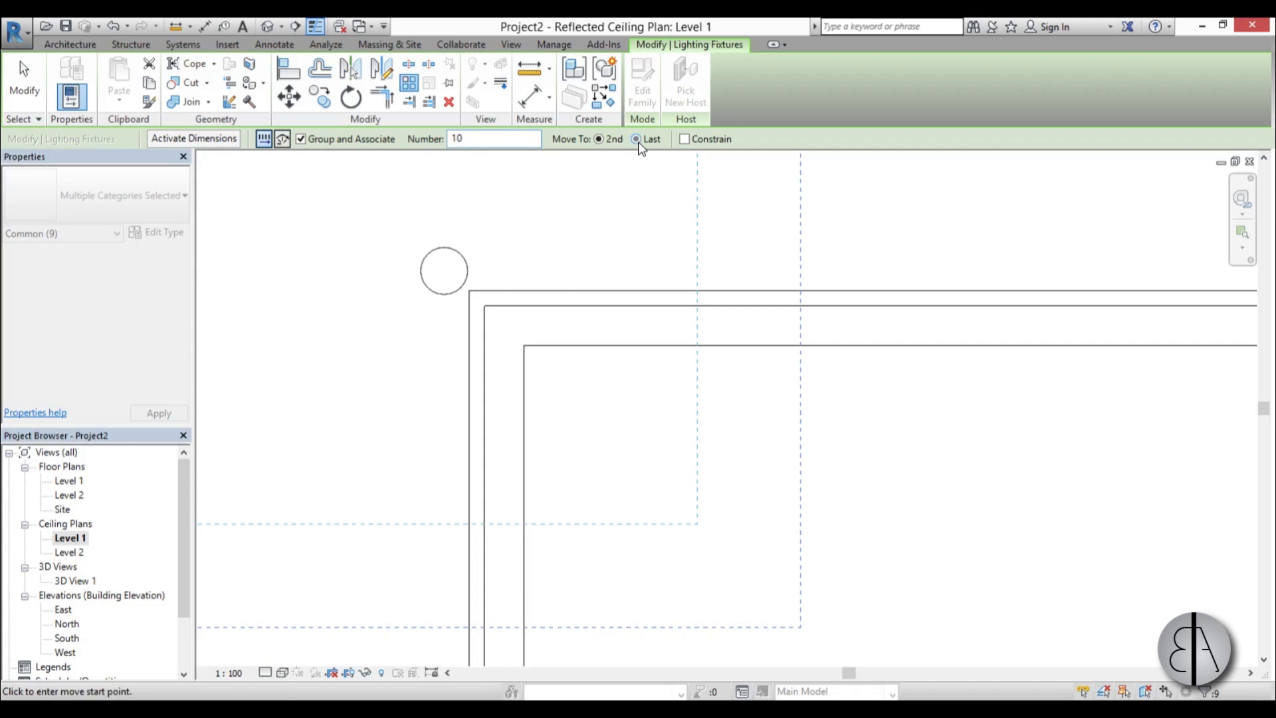
{"action": "left_click", "coordinate": [445, 272]}
{"action": "scroll", "coordinate": [448, 399], "scroll_direction": "down", "scroll_amount": 2}
{"action": "middle_click_drag", "start_coordinate": [448, 399], "coordinate": [447, 160]}
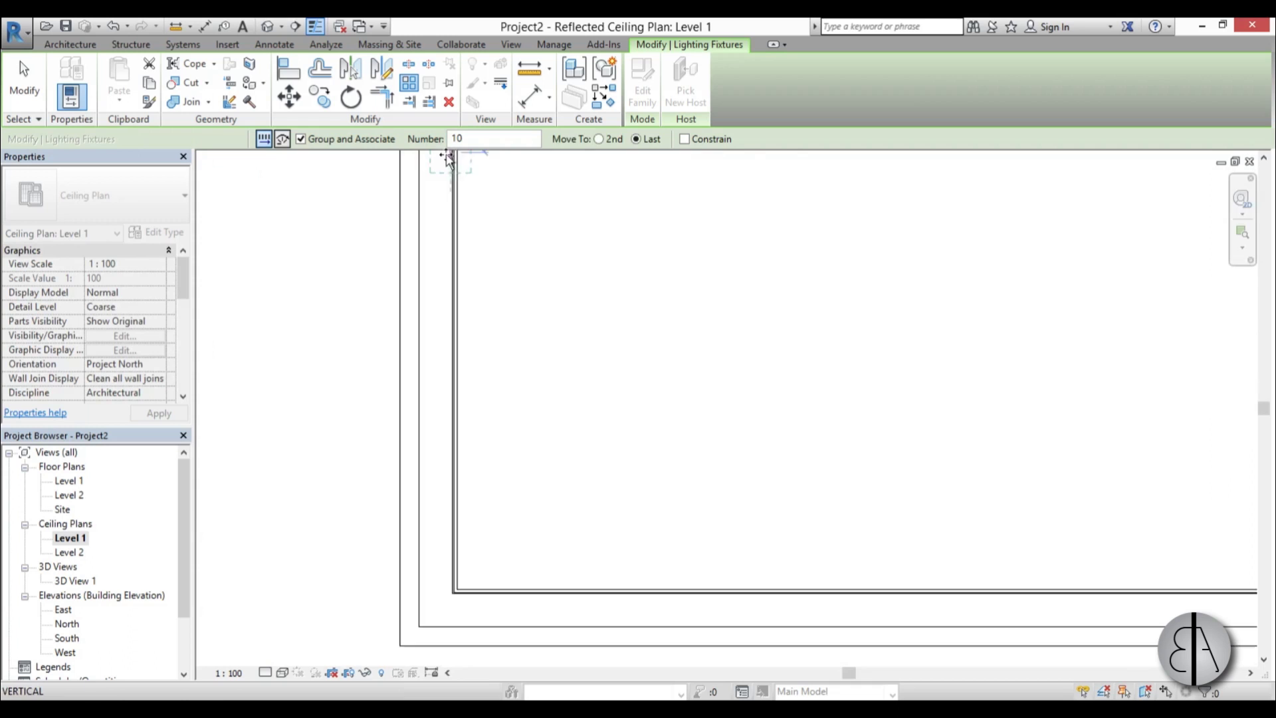
{"action": "scroll", "coordinate": [450, 518], "scroll_direction": "down", "scroll_amount": 1}
{"action": "scroll", "coordinate": [433, 422], "scroll_direction": "up", "scroll_amount": 3}
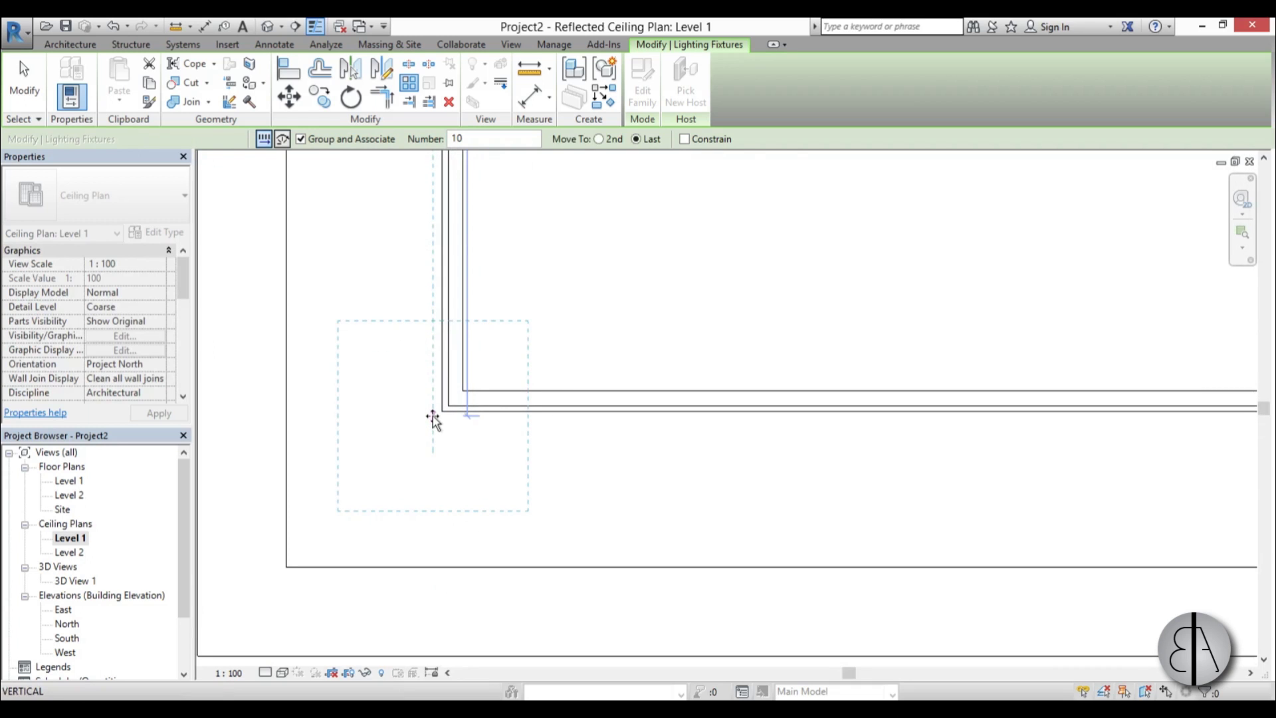
{"action": "left_click", "coordinate": [433, 415]}
Step: Set the count of the left-side fixture array to 100
{"action": "scroll", "coordinate": [456, 535], "scroll_direction": "up", "scroll_amount": 2}
{"action": "middle_click_drag", "start_coordinate": [476, 476], "coordinate": [504, 438]}
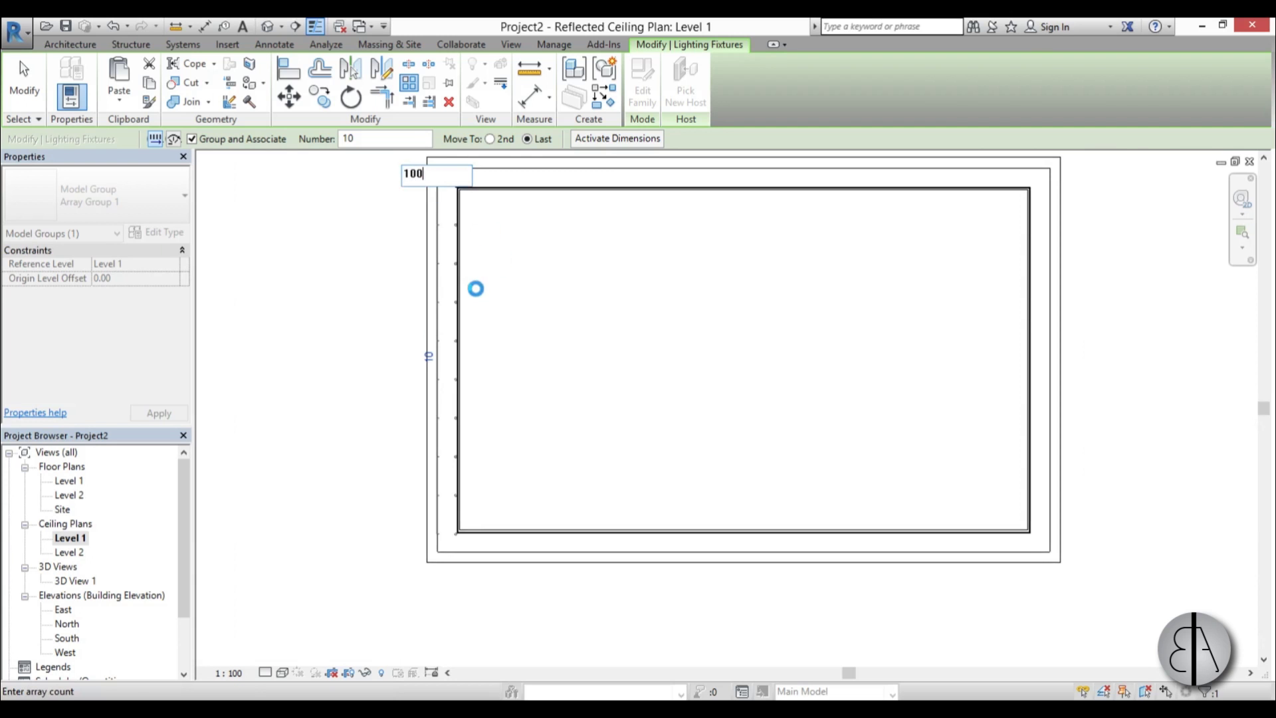
{"action": "key", "text": "Return"}
{"action": "scroll", "coordinate": [432, 173], "scroll_direction": "up", "scroll_amount": 6}
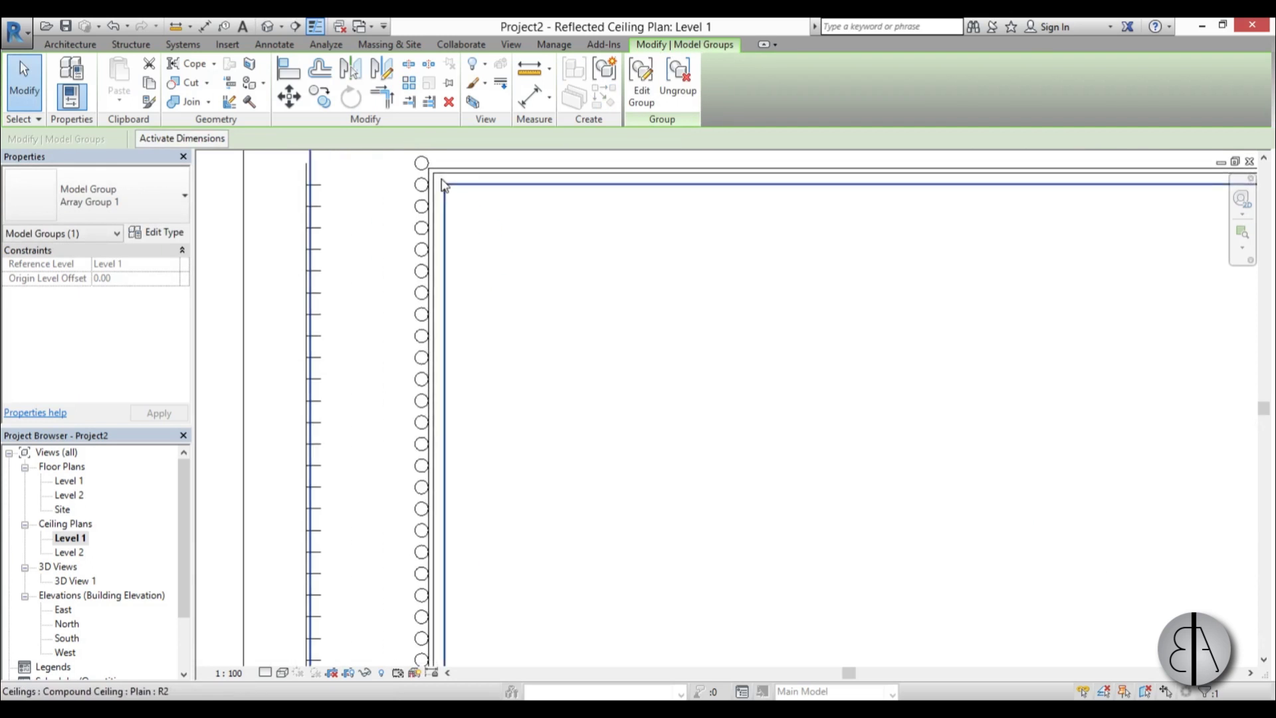
{"action": "scroll", "coordinate": [435, 247], "scroll_direction": "up", "scroll_amount": 2}
{"action": "key", "text": "Escape"}
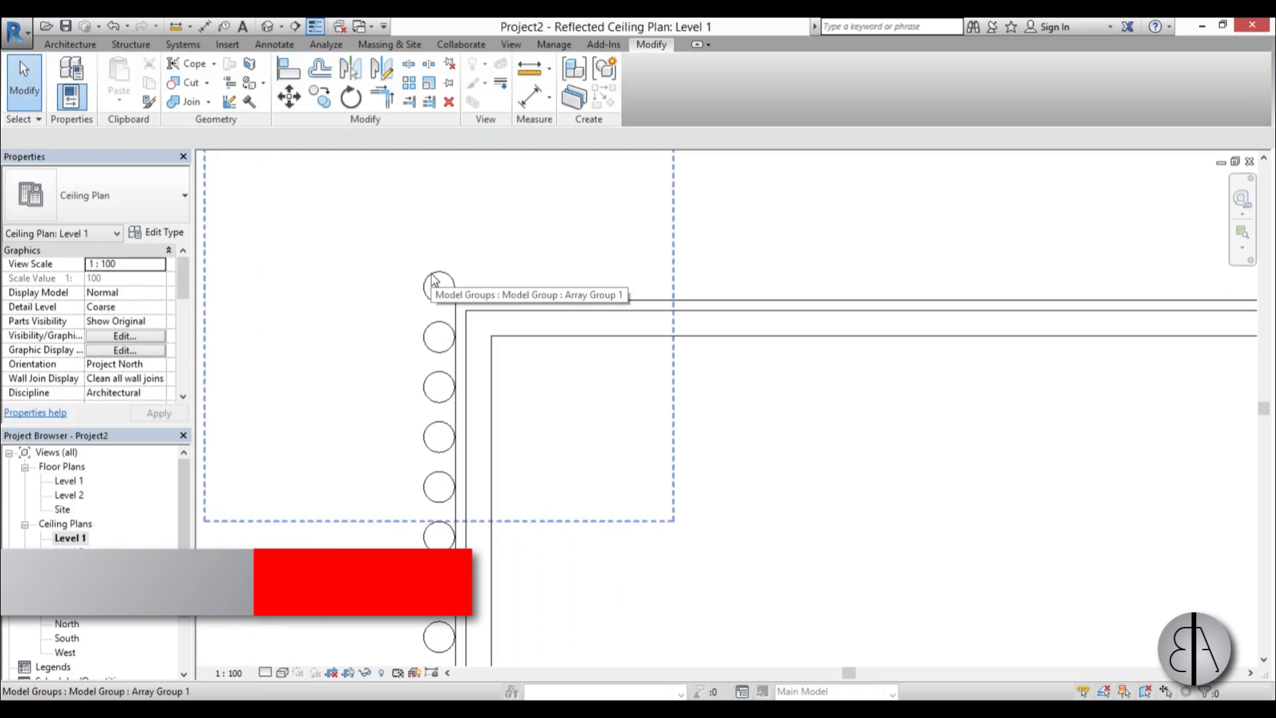
Step: Copy the topmost fixture of the left array to just above the upper cove strip, beside the corner
{"action": "key", "text": "Tab"}
{"action": "left_click", "coordinate": [434, 279]}
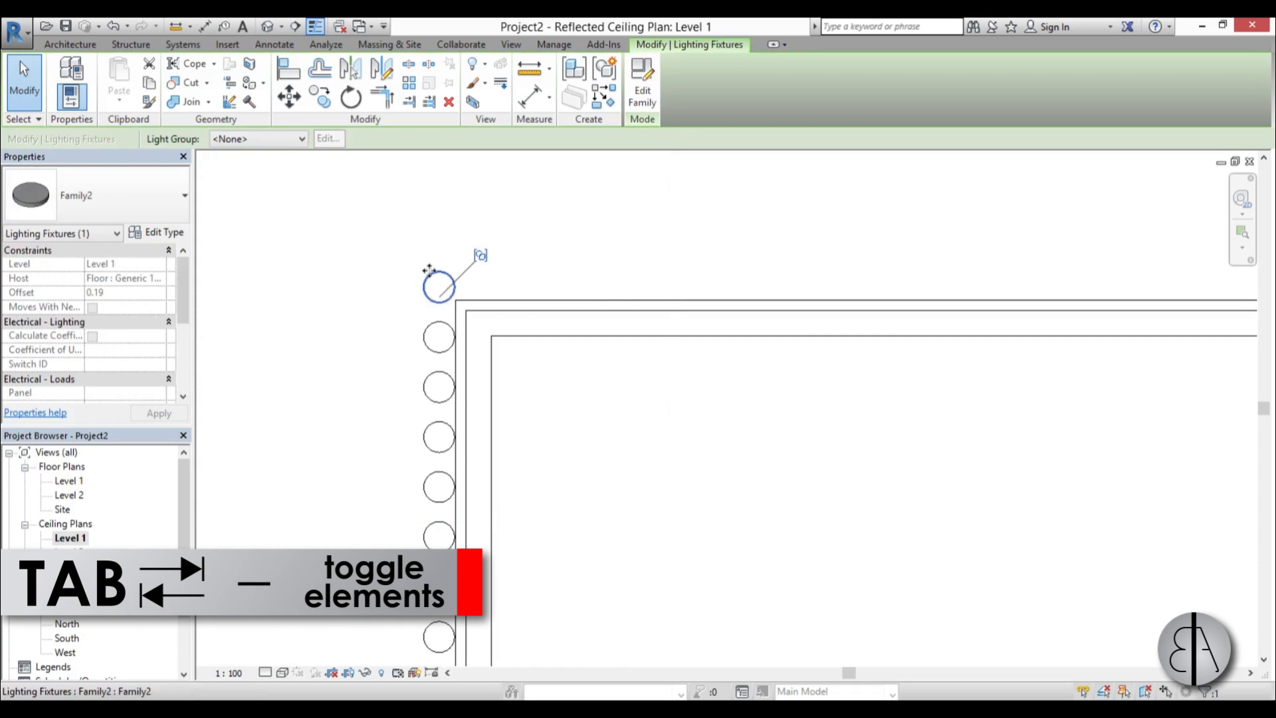
{"action": "left_click", "coordinate": [326, 107]}
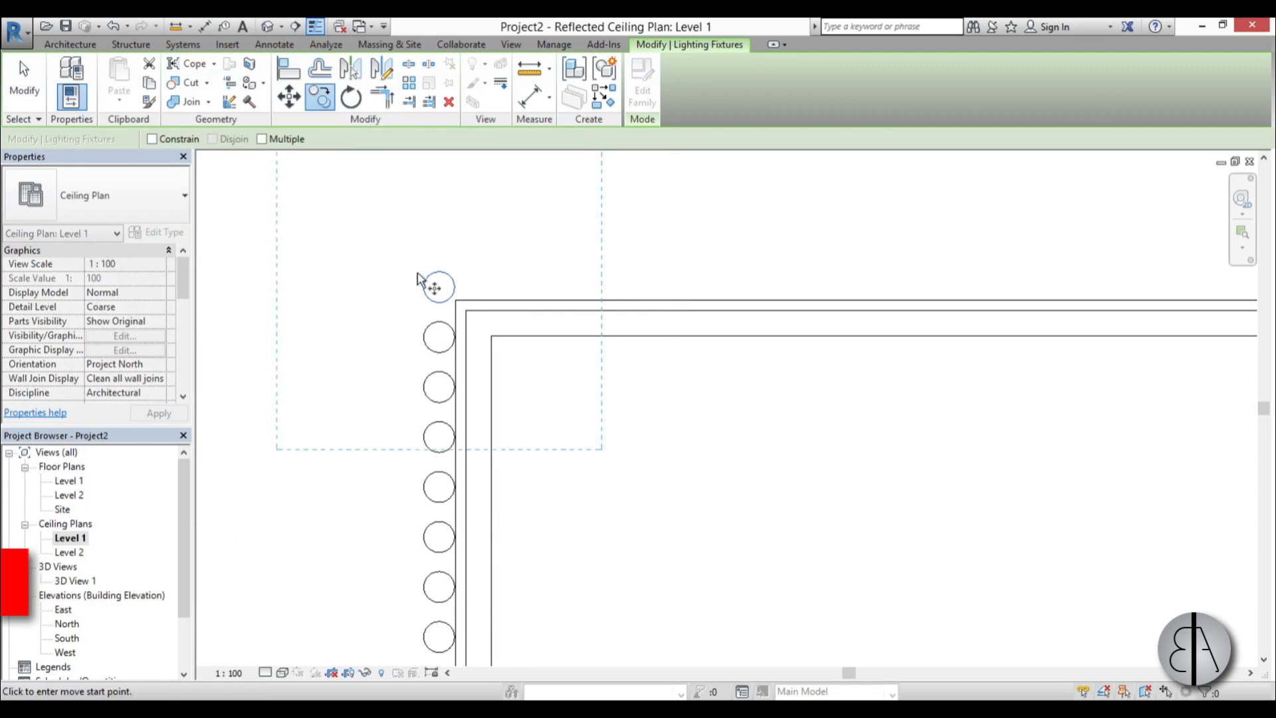
{"action": "left_click", "coordinate": [439, 287]}
{"action": "left_click", "coordinate": [484, 279]}
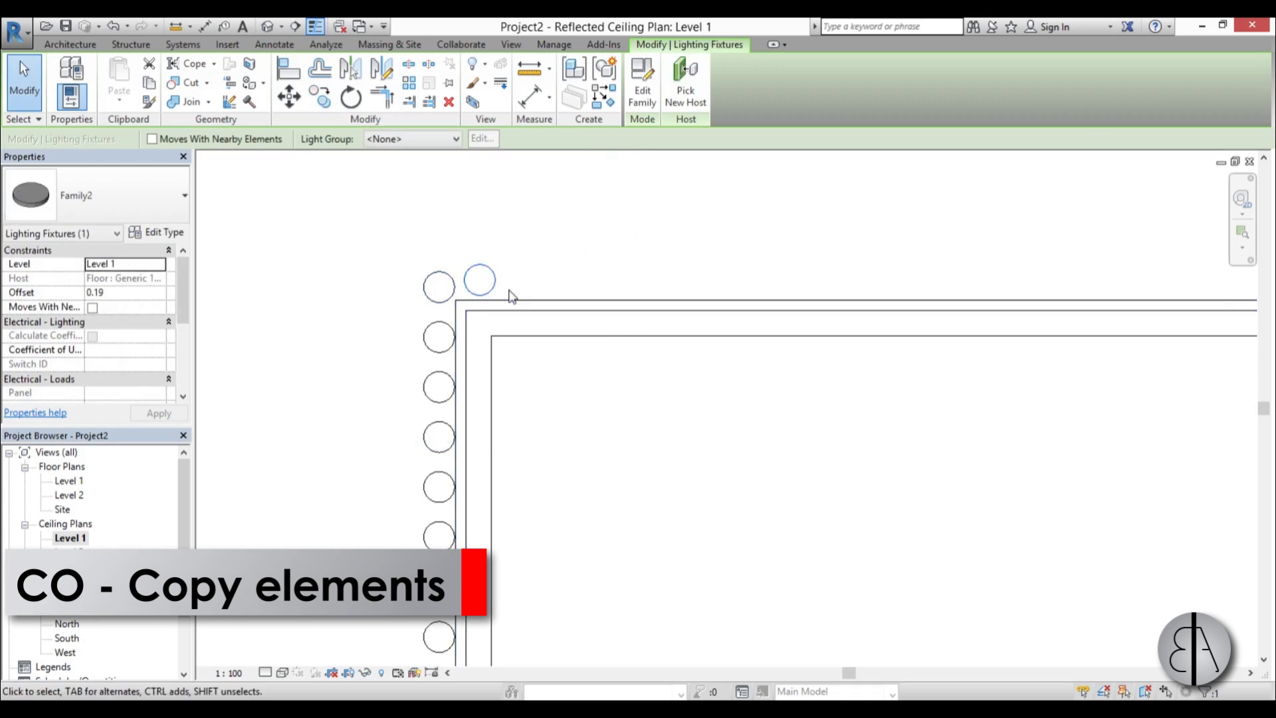
{"action": "scroll", "coordinate": [432, 293], "scroll_direction": "up", "scroll_amount": 5}
{"action": "scroll", "coordinate": [436, 296], "scroll_direction": "down", "scroll_amount": 5}
Step: Array the copied fixture horizontally along the upper cove strip with 100 items to Last, over a distance of about 1080
{"action": "left_click", "coordinate": [402, 291]}
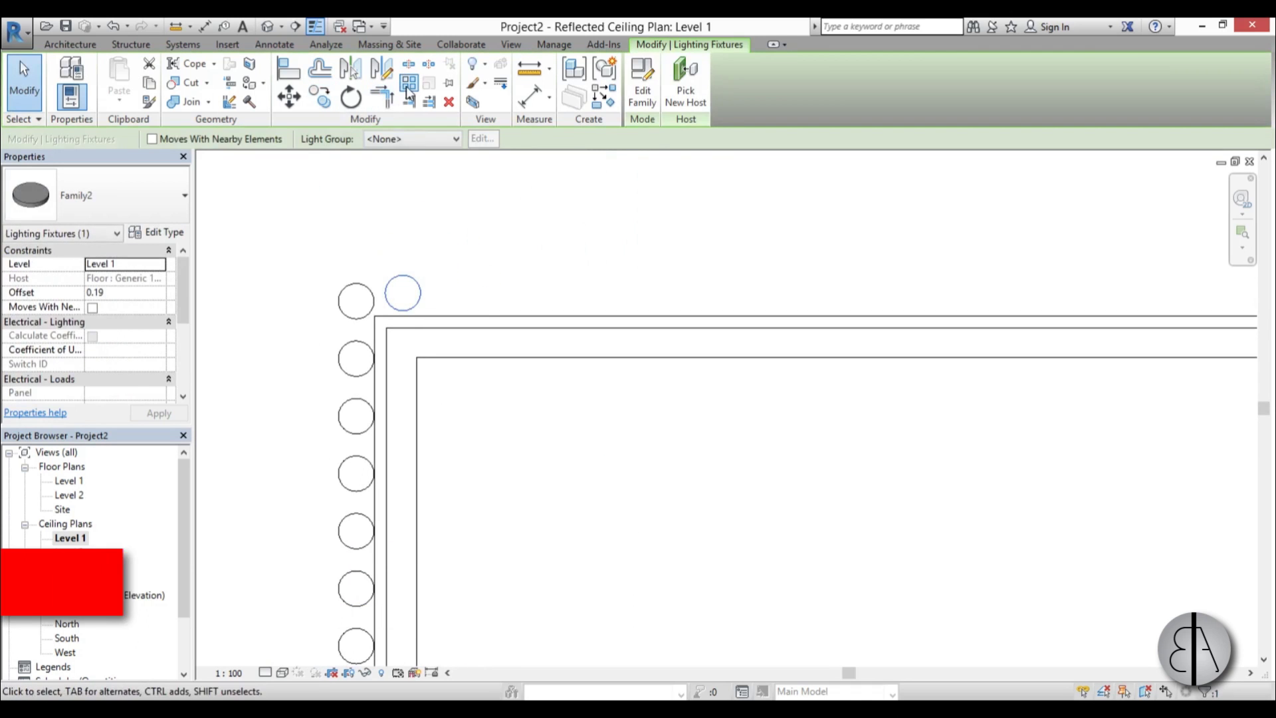
{"action": "key", "text": "a"}
{"action": "key", "text": "r"}
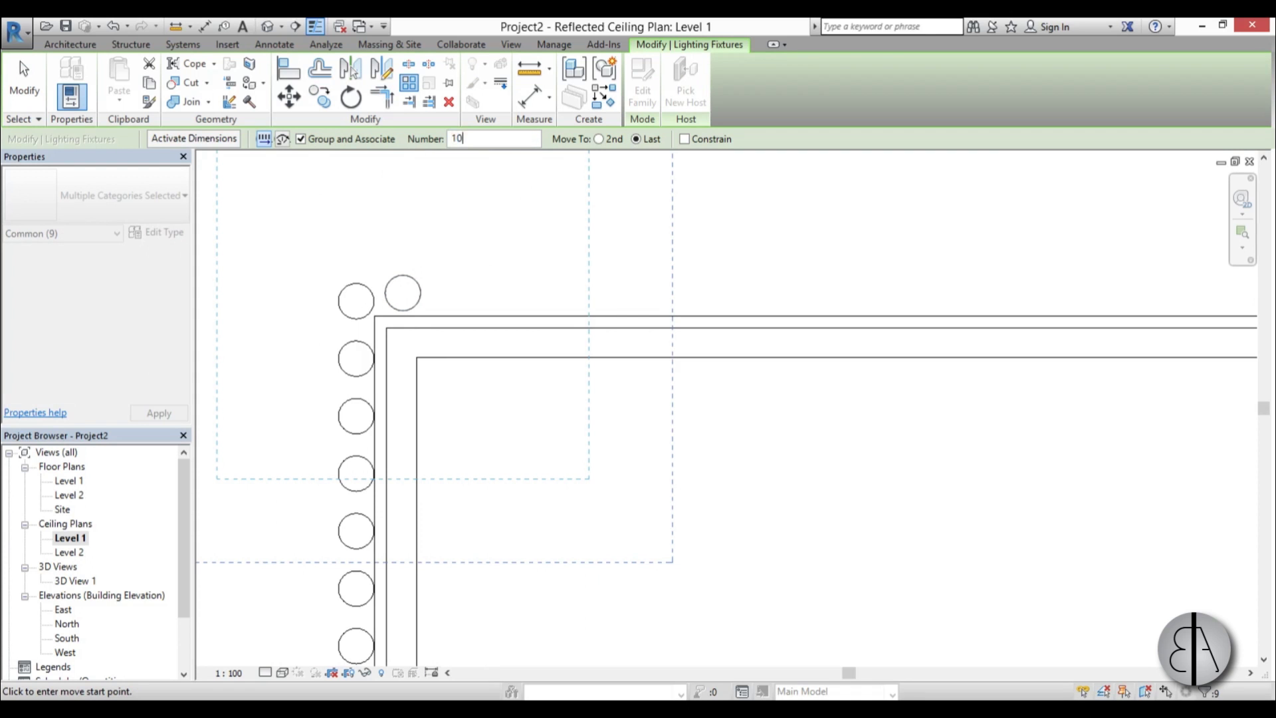
{"action": "left_click", "coordinate": [403, 293]}
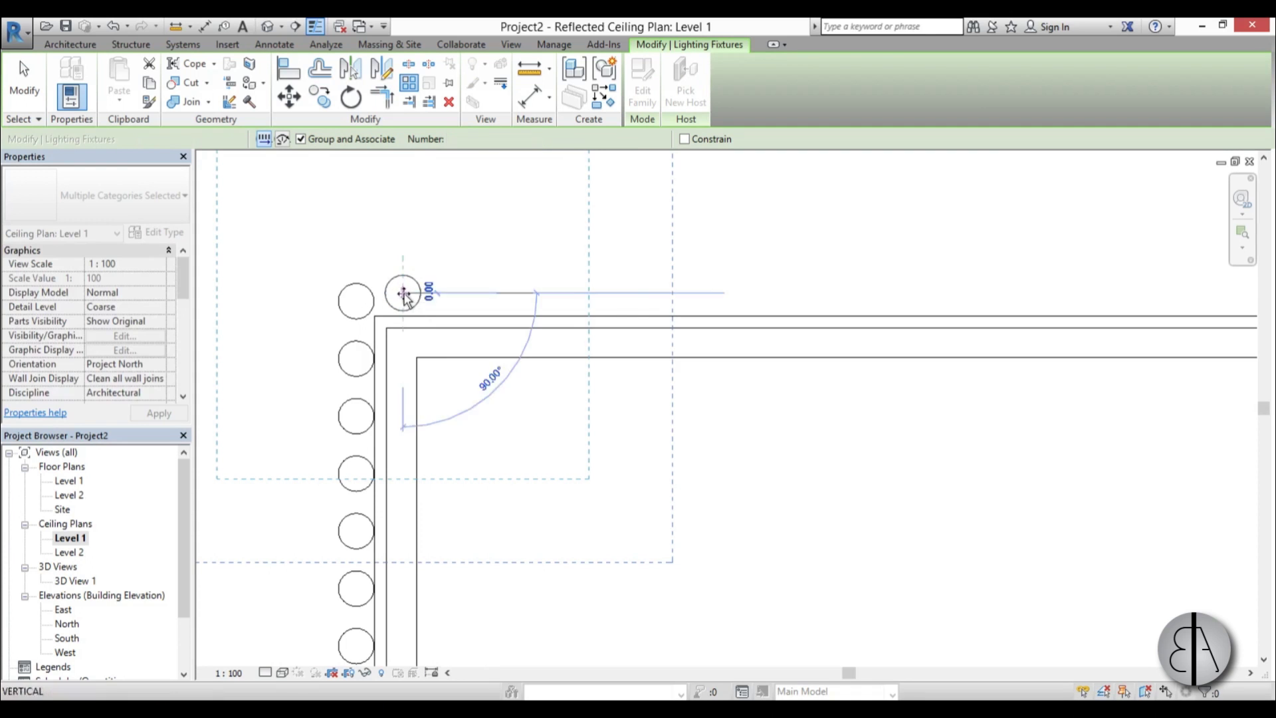
{"action": "scroll", "coordinate": [399, 313], "scroll_direction": "down", "scroll_amount": 5}
{"action": "scroll", "coordinate": [498, 359], "scroll_direction": "up", "scroll_amount": 5}
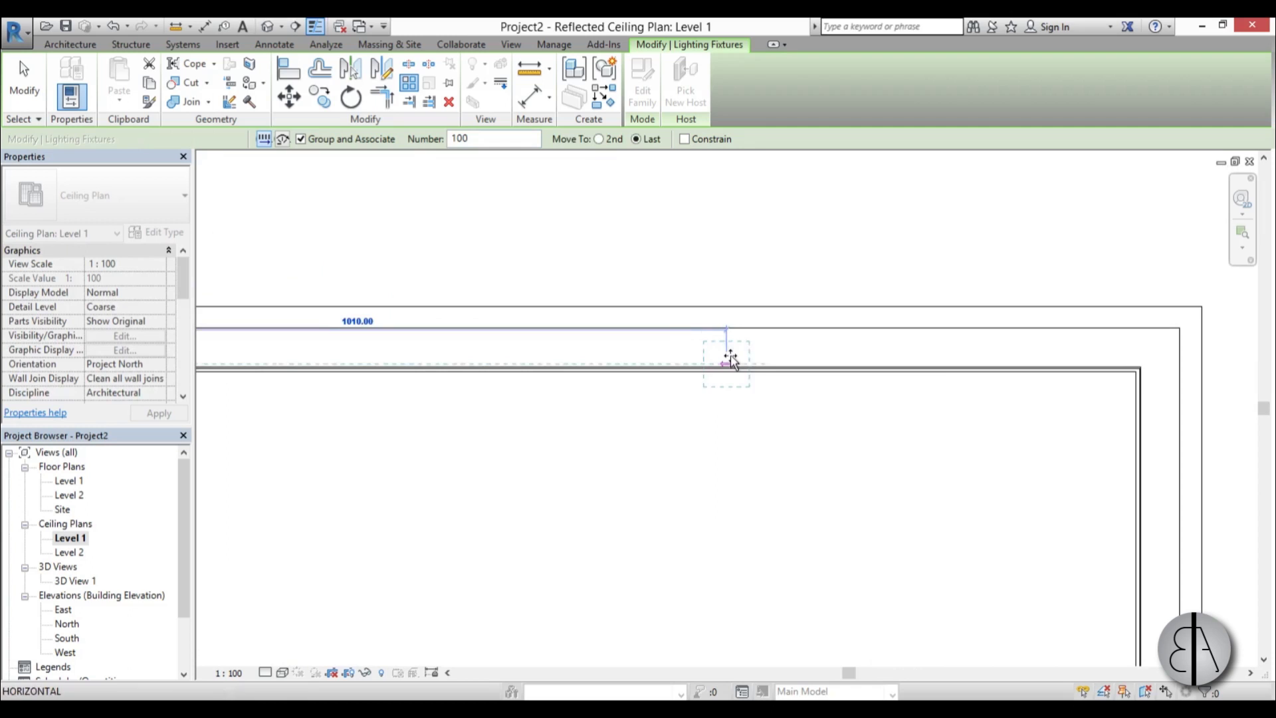
{"action": "scroll", "coordinate": [726, 356], "scroll_direction": "down", "scroll_amount": 3}
{"action": "scroll", "coordinate": [756, 359], "scroll_direction": "up", "scroll_amount": 2}
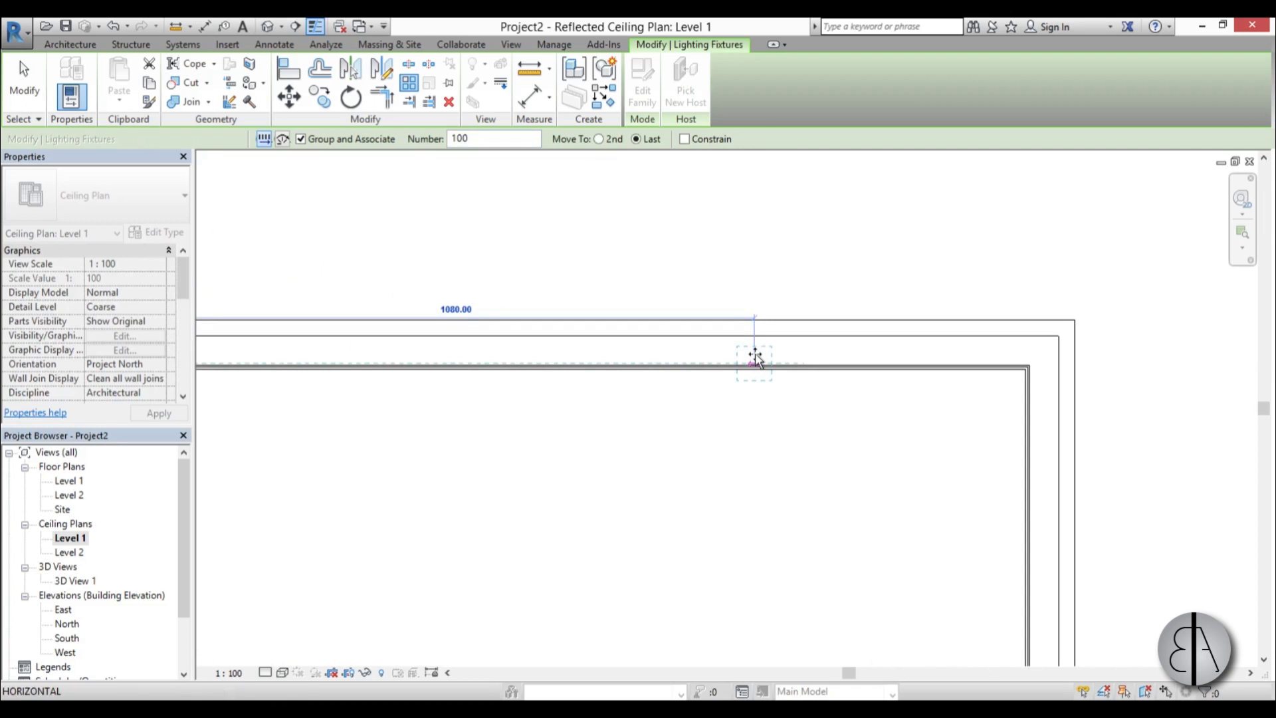
{"action": "scroll", "coordinate": [755, 359], "scroll_direction": "up", "scroll_amount": 2}
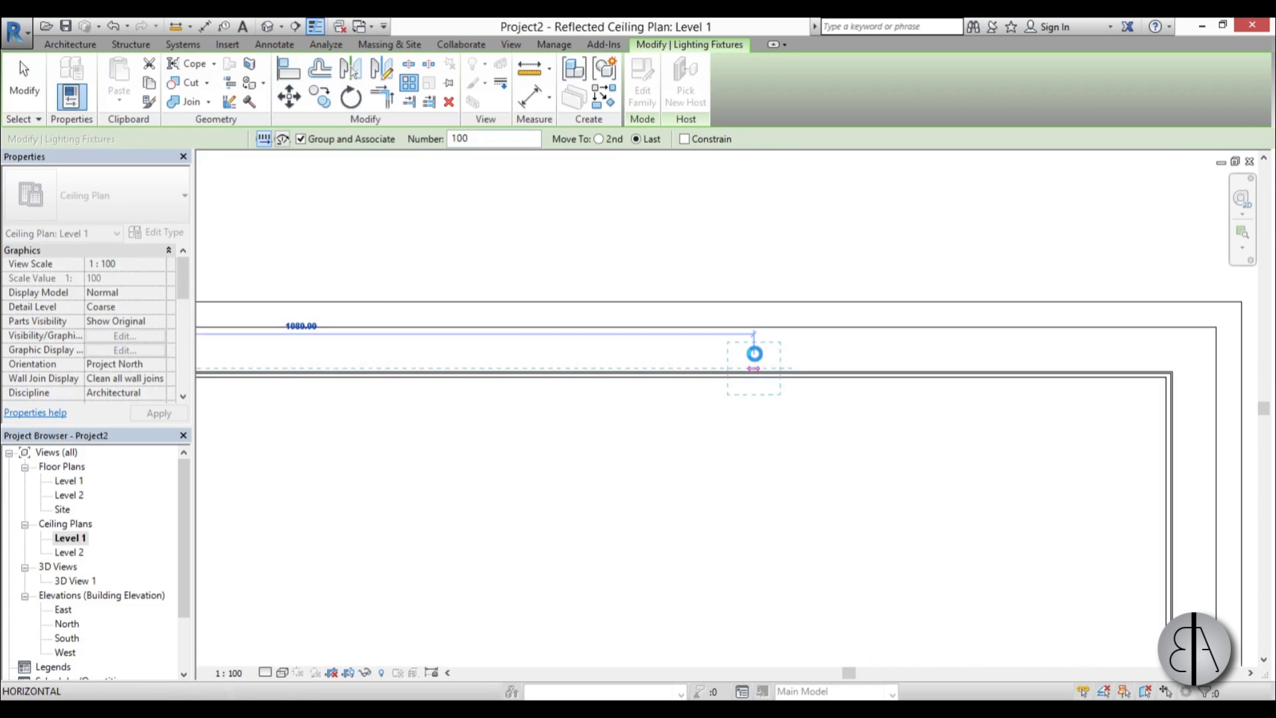
{"action": "left_click", "coordinate": [750, 357]}
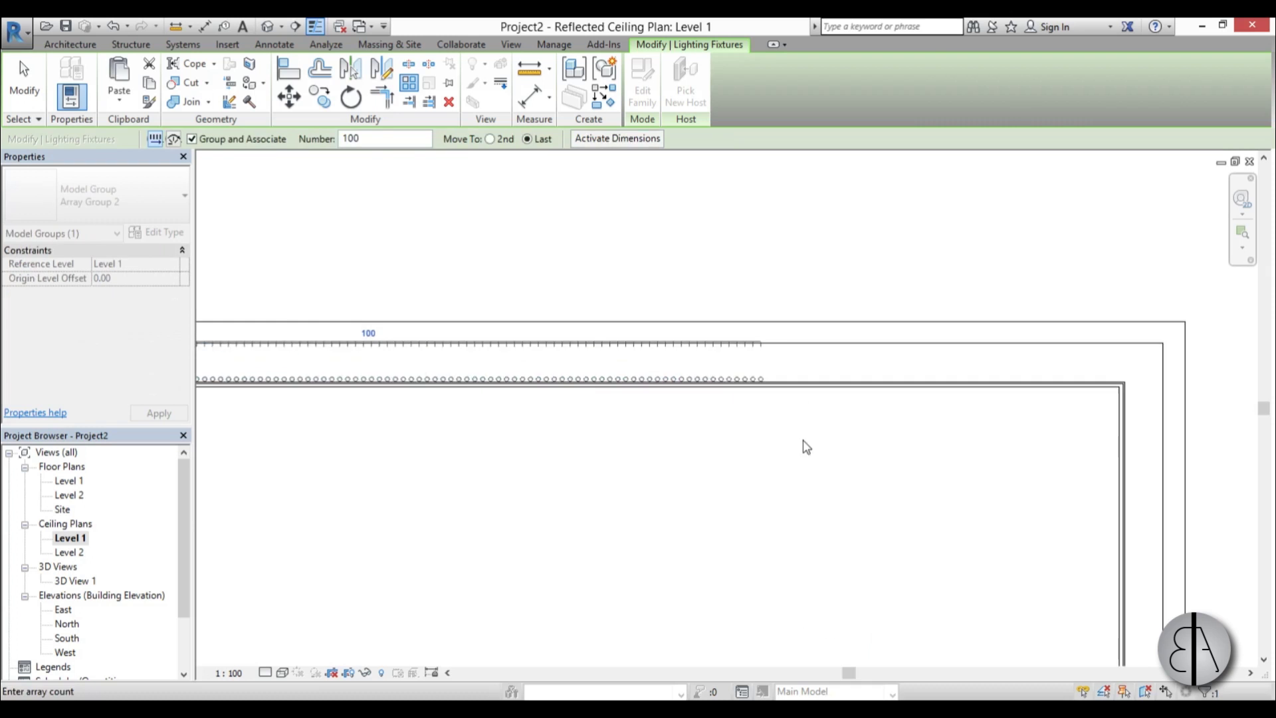
{"action": "scroll", "coordinate": [804, 445], "scroll_direction": "down", "scroll_amount": 6}
{"action": "key", "text": "Escape"}
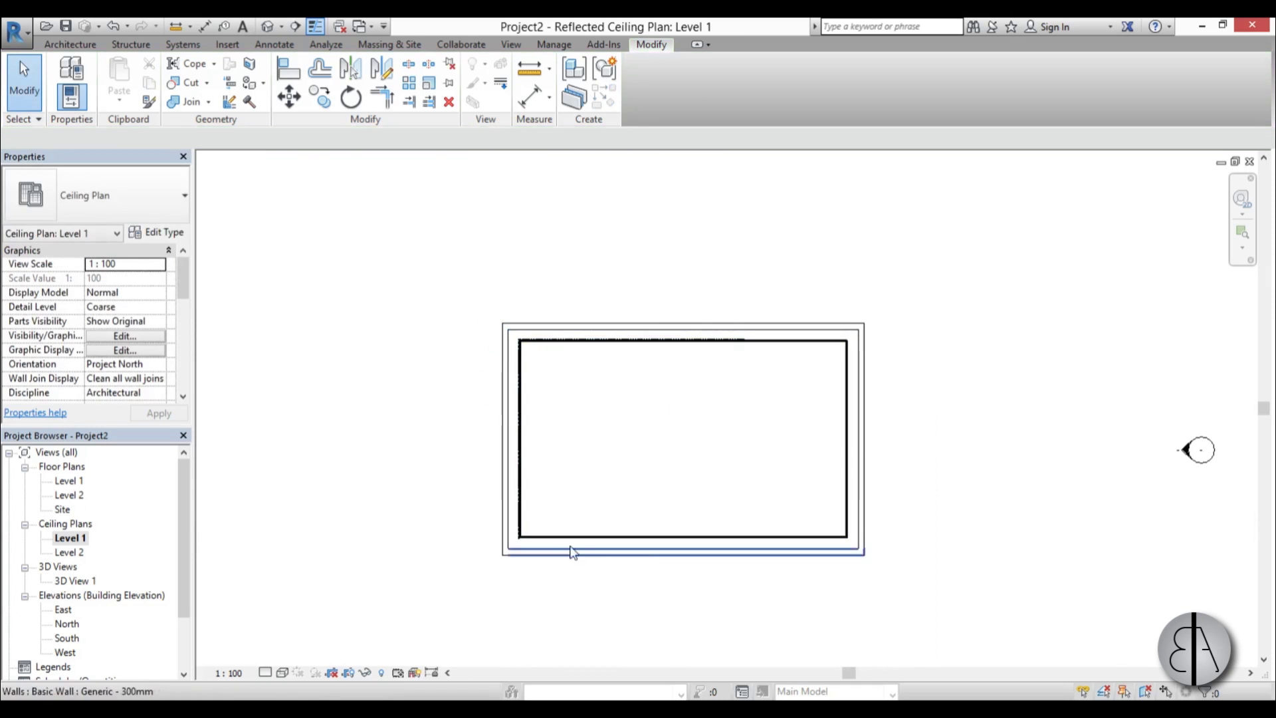
Step: Copy the lowest fixture of the left array about 8 to the right, just below the lower cove strip
{"action": "scroll", "coordinate": [512, 476], "scroll_direction": "up", "scroll_amount": 5}
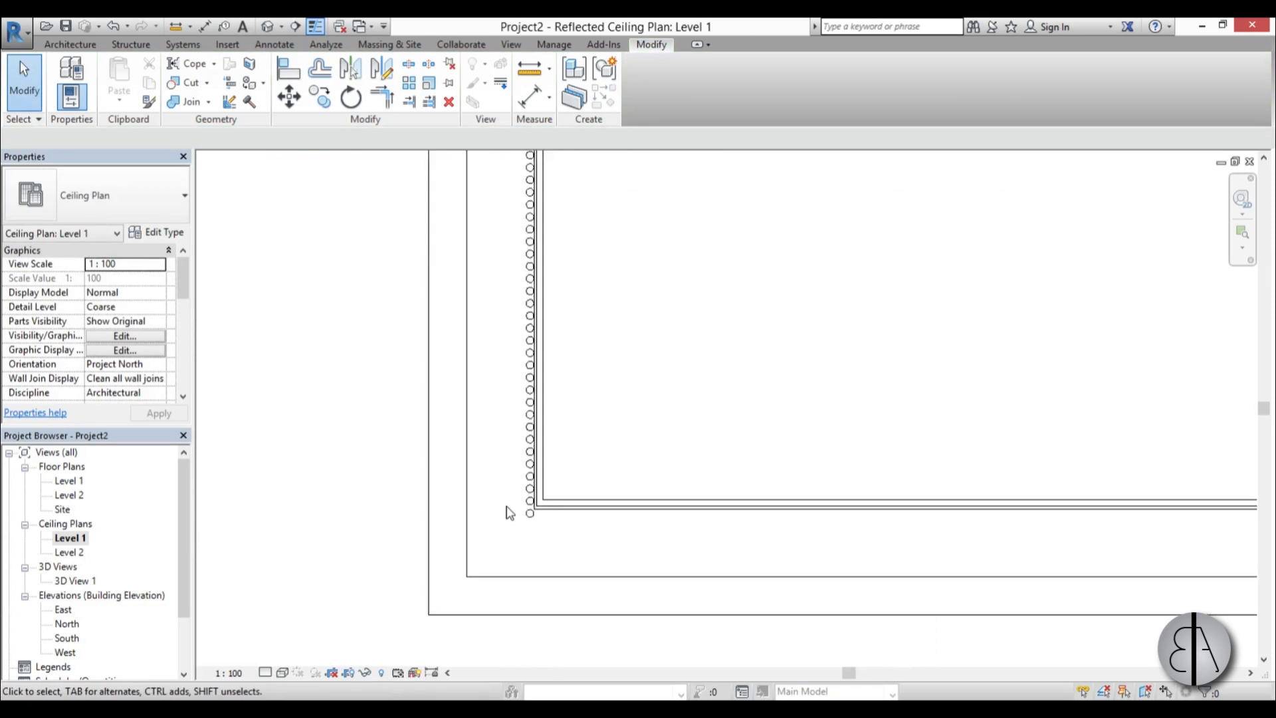
{"action": "left_click", "coordinate": [555, 520]}
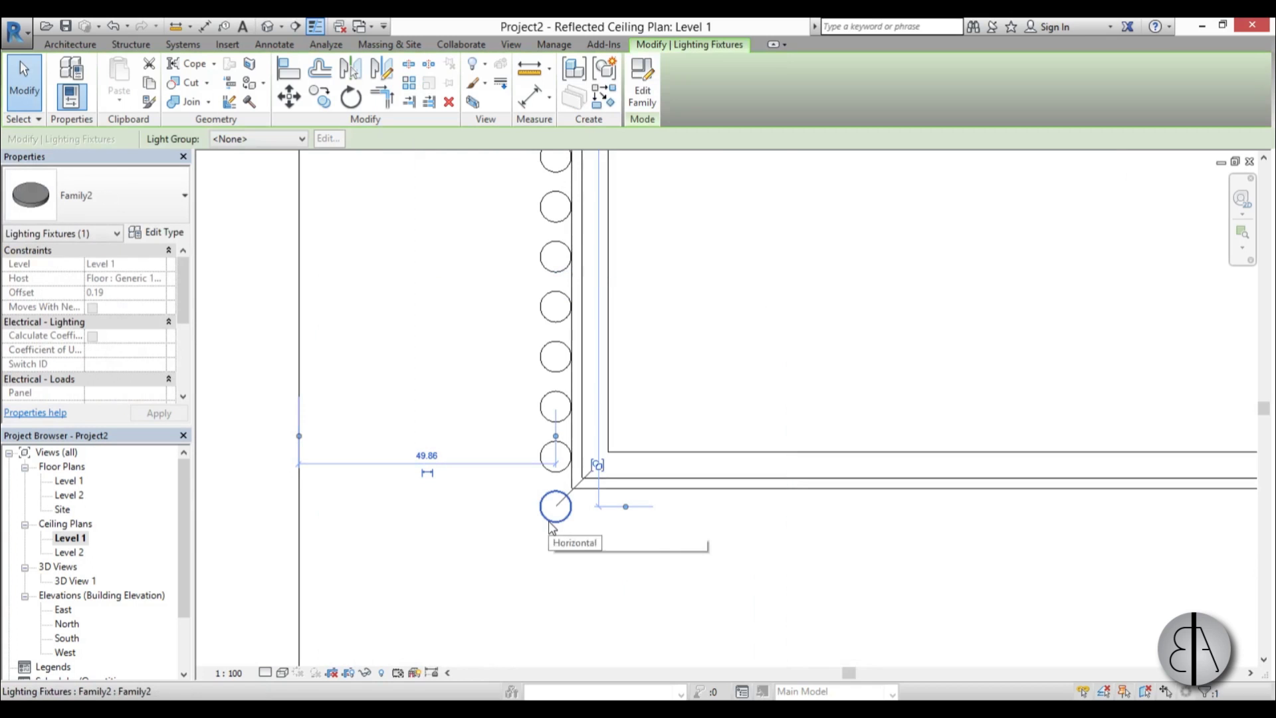
{"action": "left_click", "coordinate": [318, 96]}
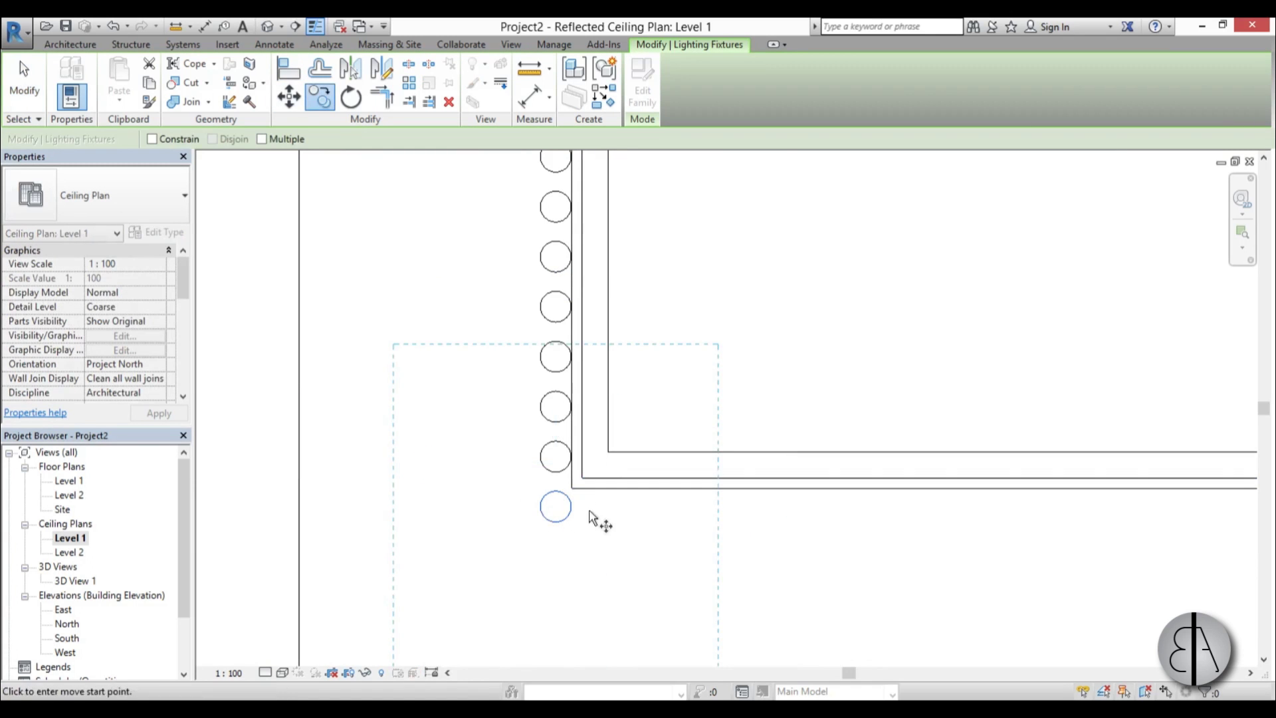
{"action": "left_click", "coordinate": [599, 506]}
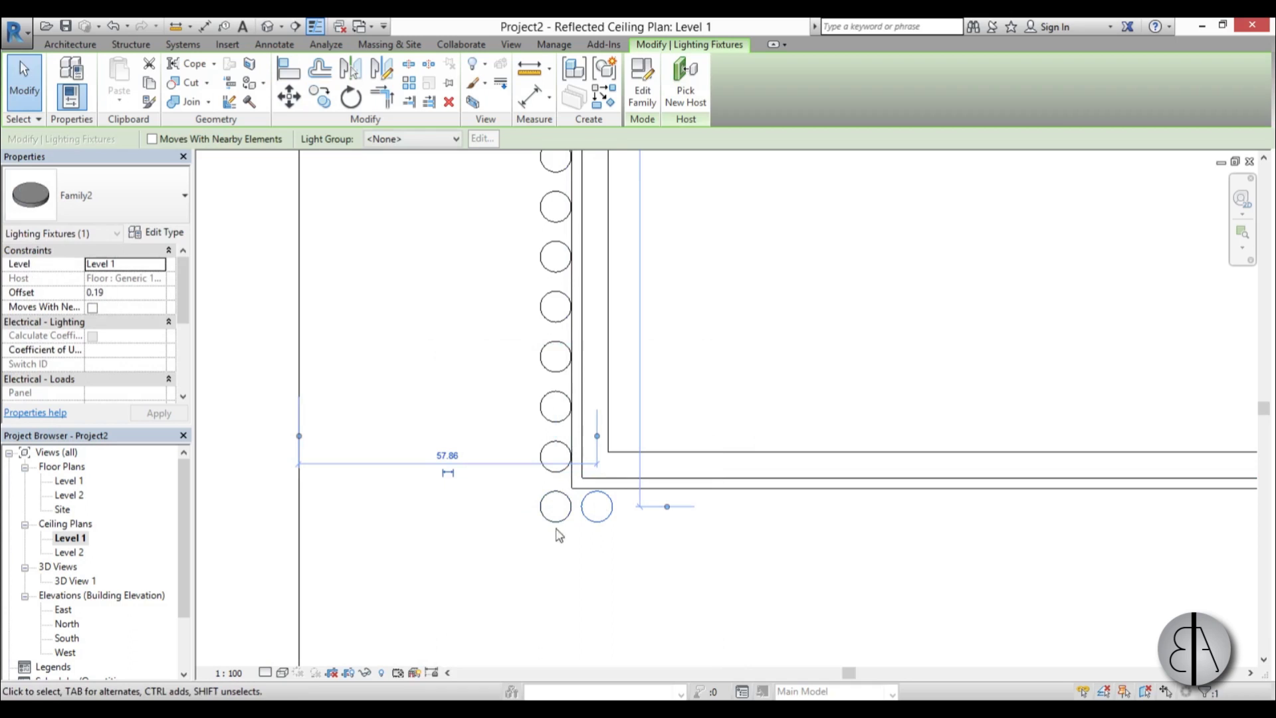
Step: Array the new lower fixture horizontally along the lower cove strip with 100 items to Last, over a distance of about 980
{"action": "left_click", "coordinate": [408, 82]}
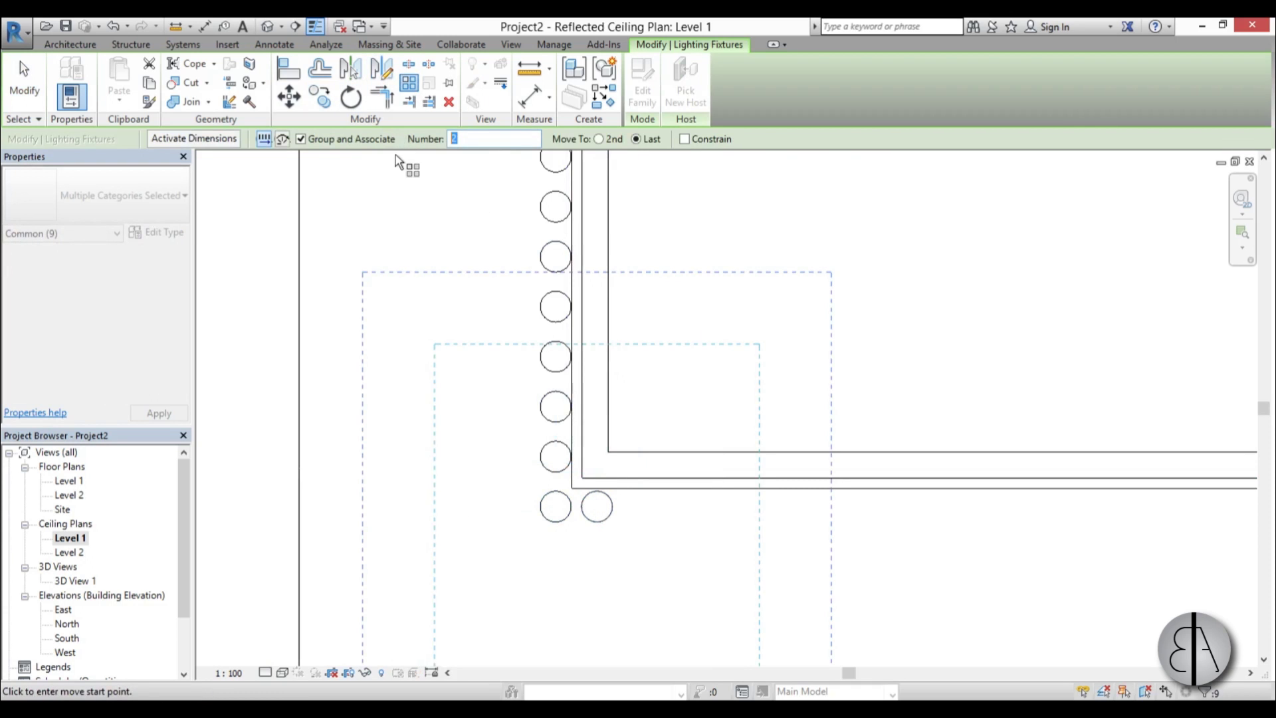
{"action": "type", "text": "100"}
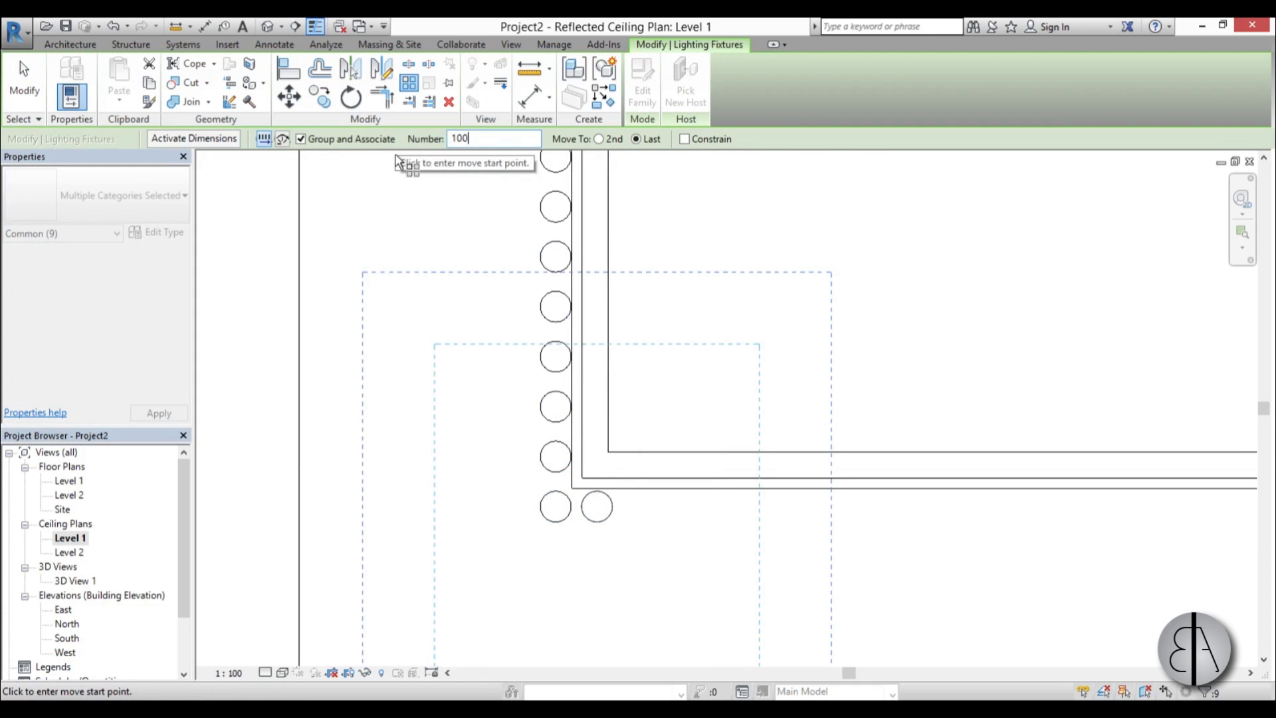
{"action": "left_click", "coordinate": [597, 506]}
{"action": "scroll", "coordinate": [576, 515], "scroll_direction": "down", "scroll_amount": 5}
{"action": "scroll", "coordinate": [683, 490], "scroll_direction": "up", "scroll_amount": 2}
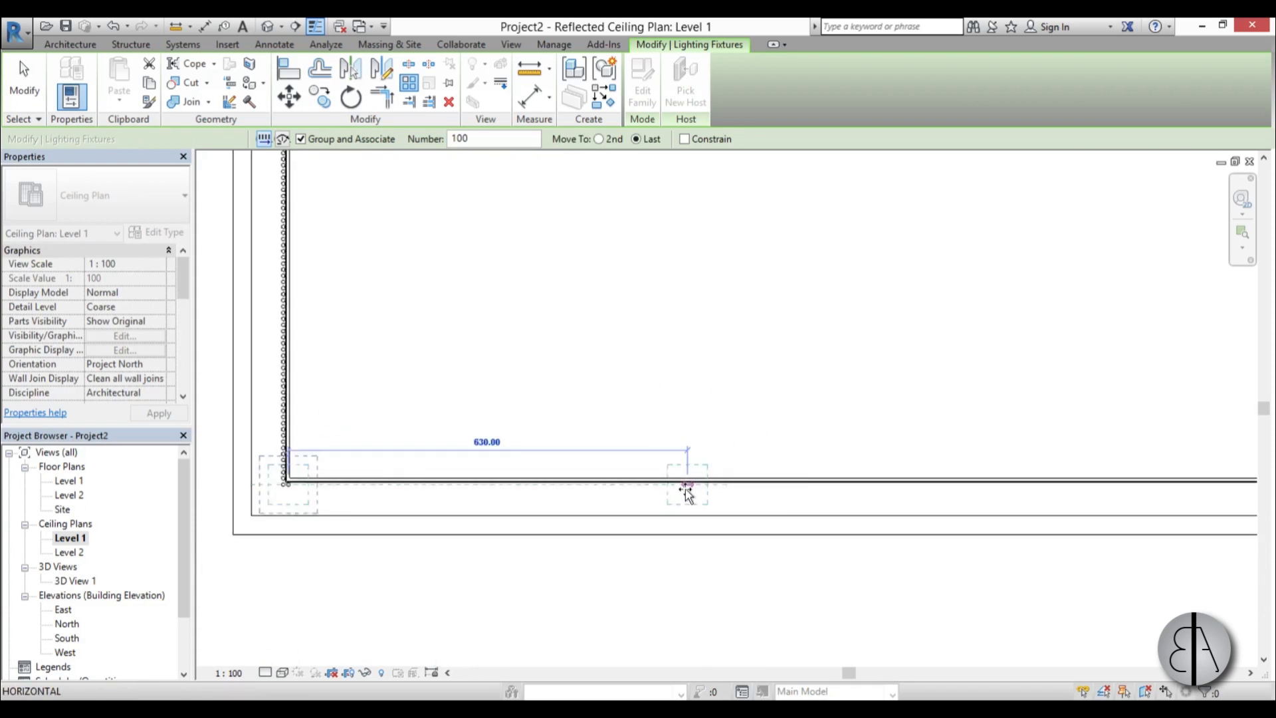
{"action": "middle_click_drag", "start_coordinate": [683, 490], "coordinate": [415, 512]}
{"action": "scroll", "coordinate": [458, 512], "scroll_direction": "up", "scroll_amount": 2}
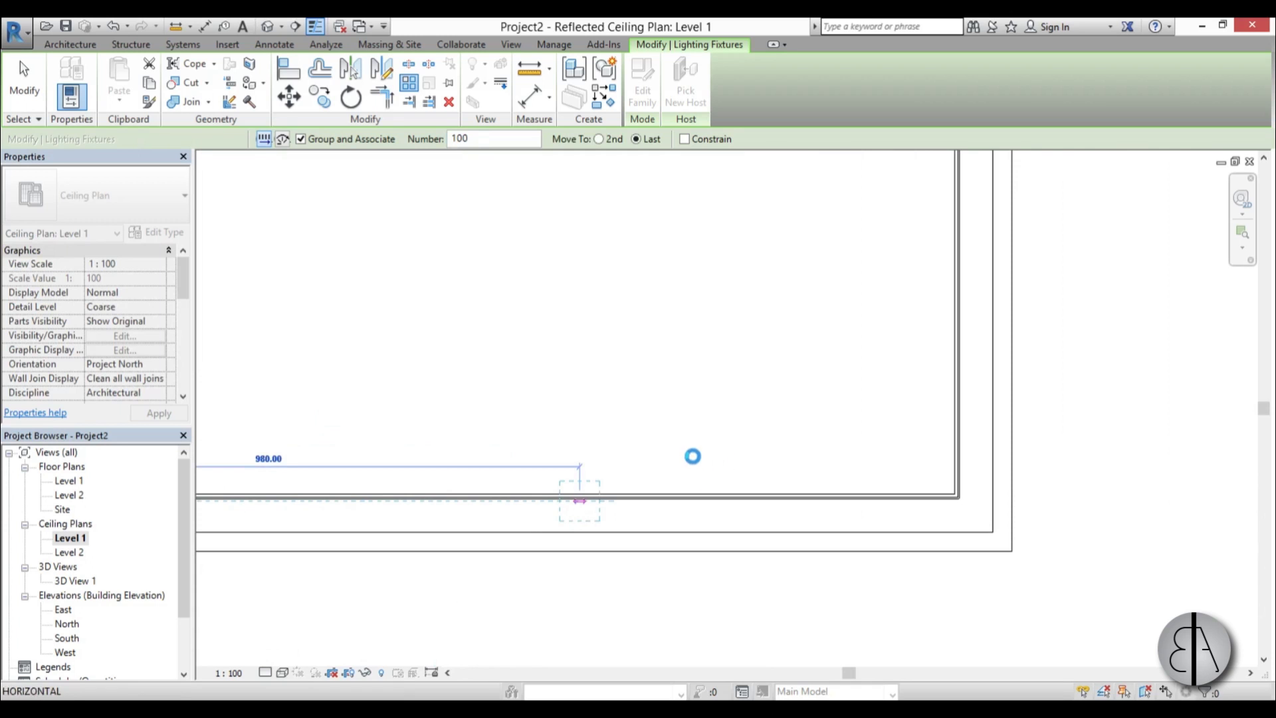
{"action": "left_click", "coordinate": [684, 459]}
{"action": "scroll", "coordinate": [688, 466], "scroll_direction": "down", "scroll_amount": 1}
{"action": "scroll", "coordinate": [690, 467], "scroll_direction": "down", "scroll_amount": 3}
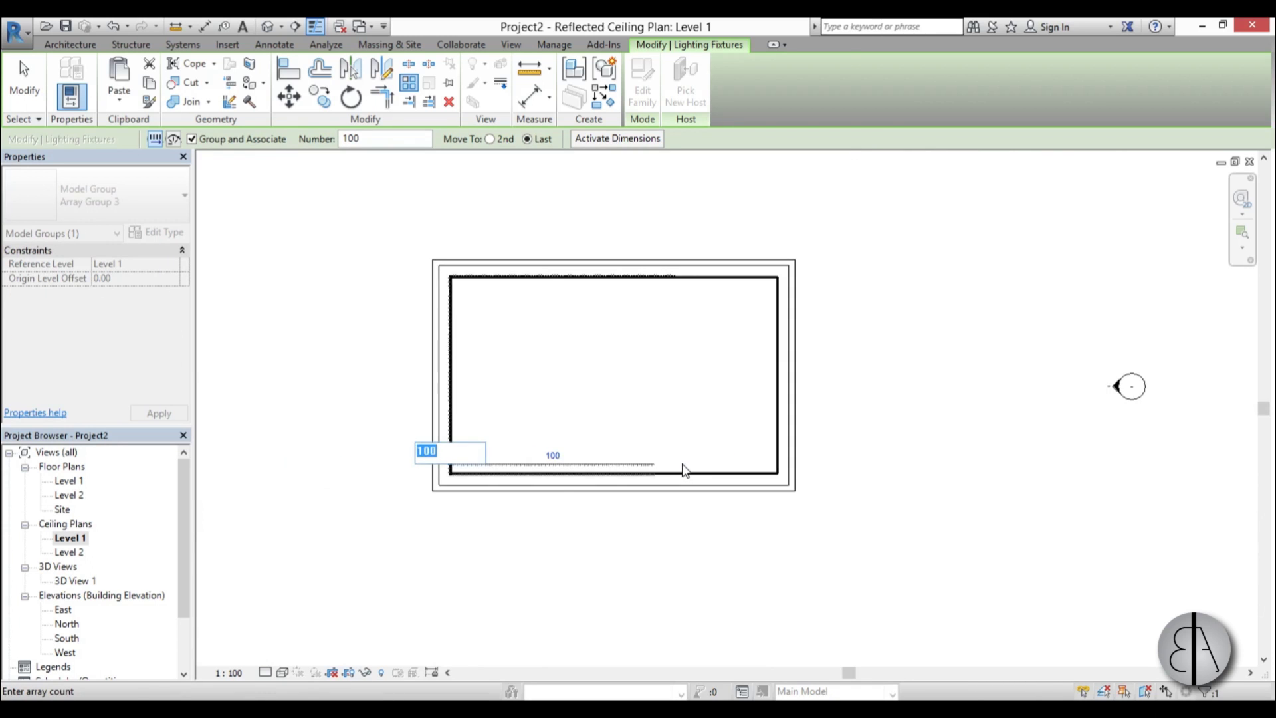
{"action": "key", "text": "Return"}
Step: Check the arrays at the lower-left corner and open the 3D View 1 perspective to examine the ceiling cove
{"action": "scroll", "coordinate": [438, 452], "scroll_direction": "up", "scroll_amount": 4}
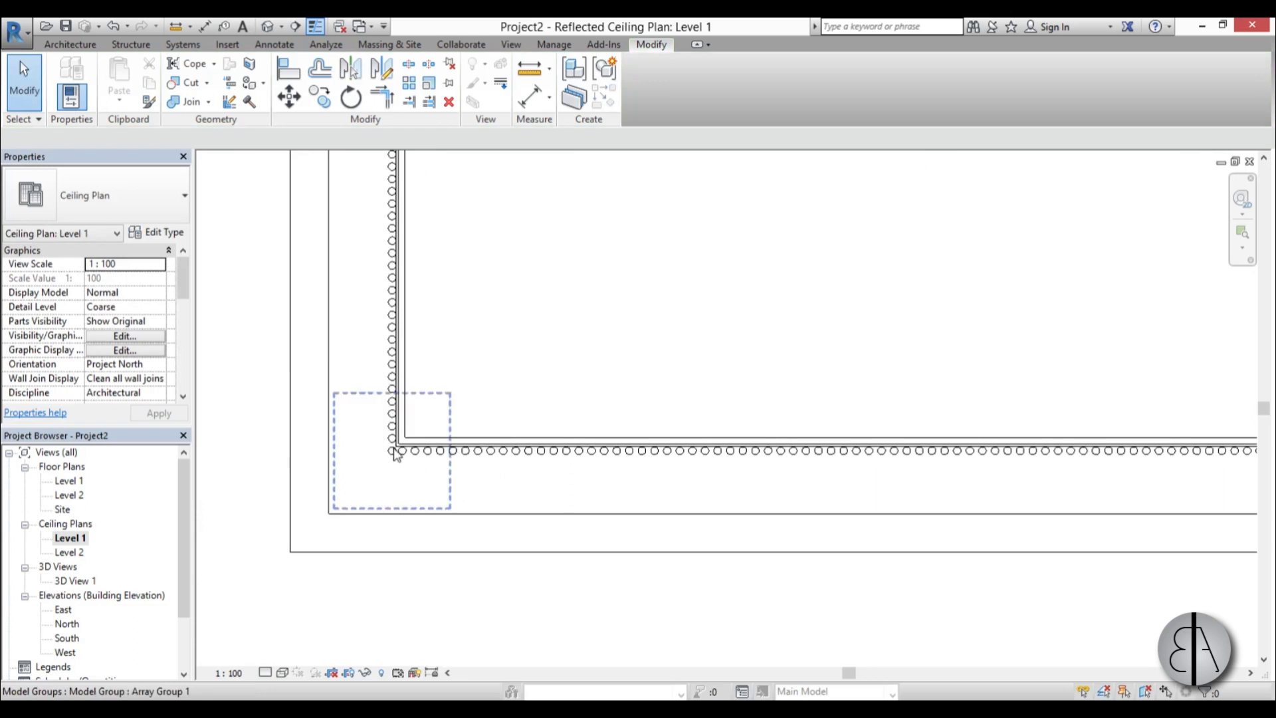
{"action": "scroll", "coordinate": [399, 440], "scroll_direction": "up", "scroll_amount": 3}
{"action": "double_click", "coordinate": [80, 582]}
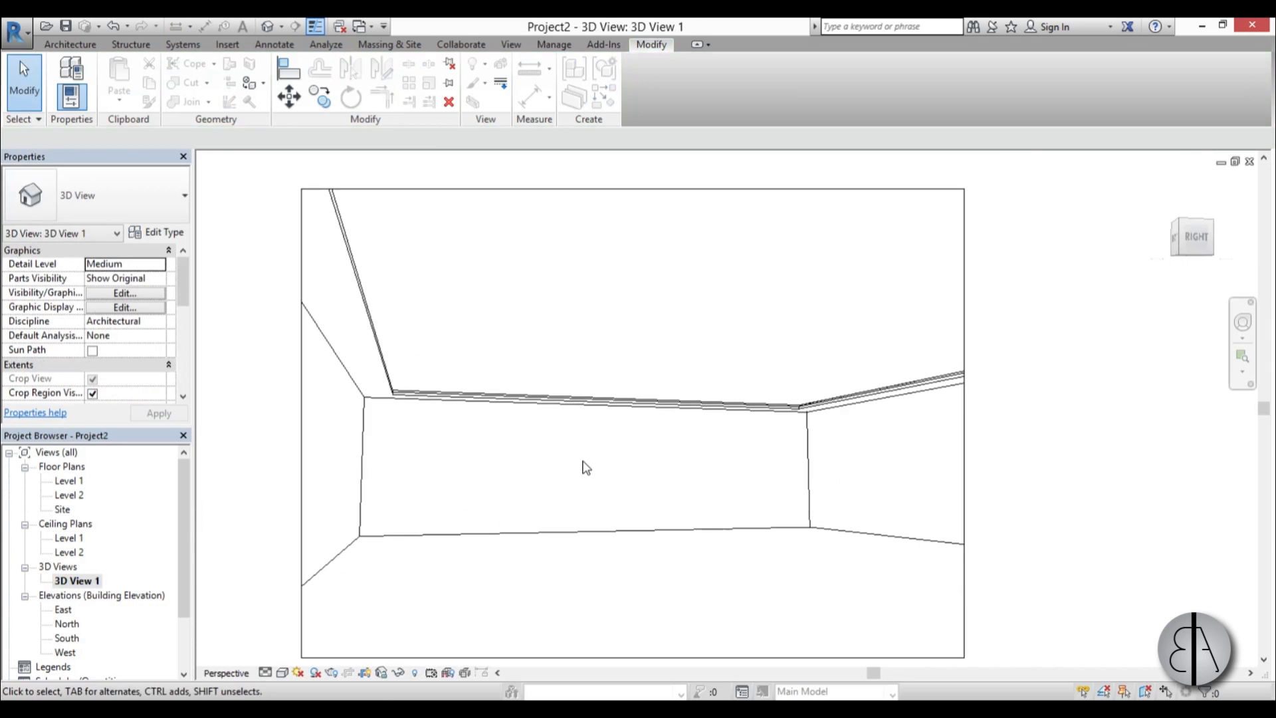
{"action": "scroll", "coordinate": [586, 467], "scroll_direction": "up", "scroll_amount": 5}
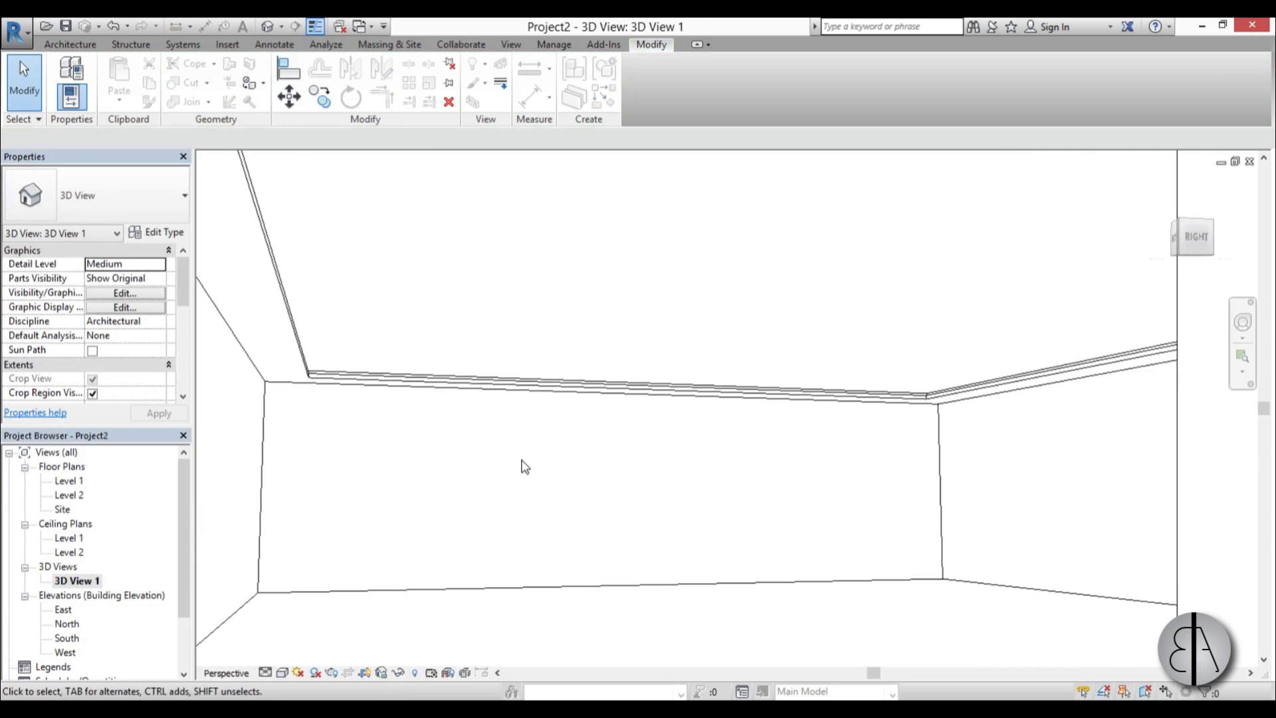
Step: Open the rendering settings for the 3D perspective view and set the render quality to High
{"action": "scroll", "coordinate": [525, 467], "scroll_direction": "up", "scroll_amount": 3}
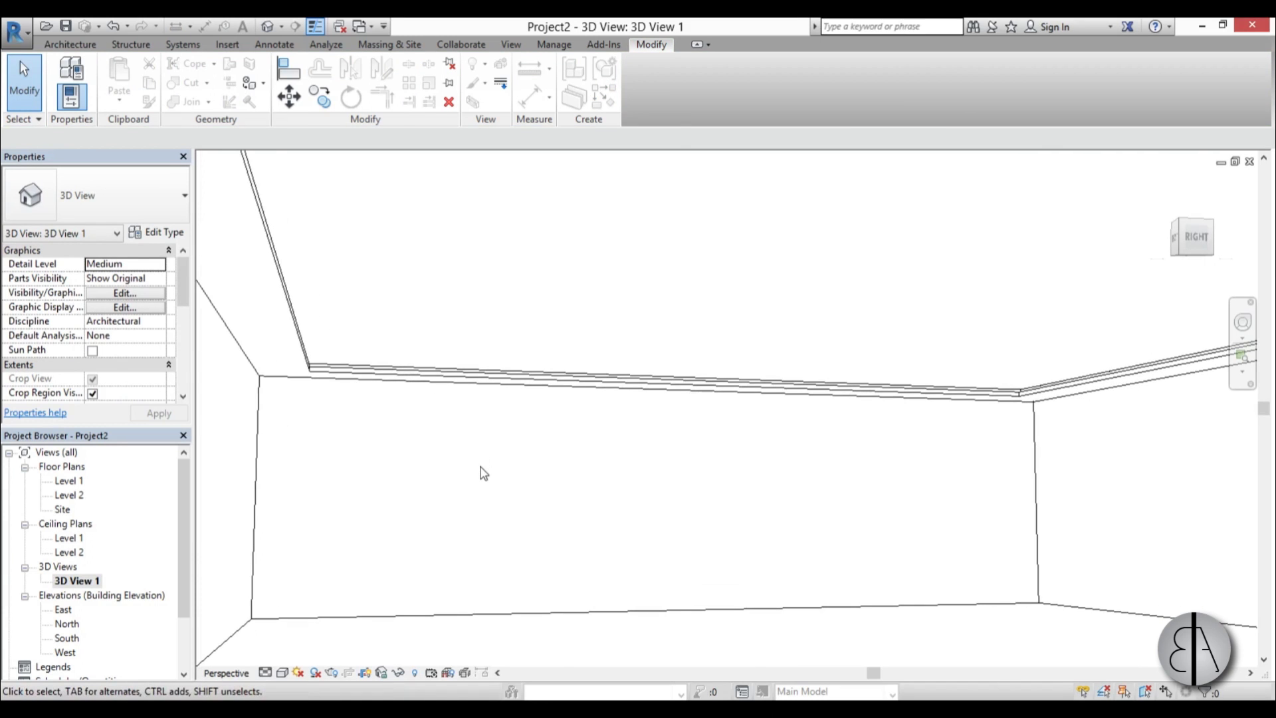
{"action": "key", "text": "r"}
{"action": "key", "text": "r"}
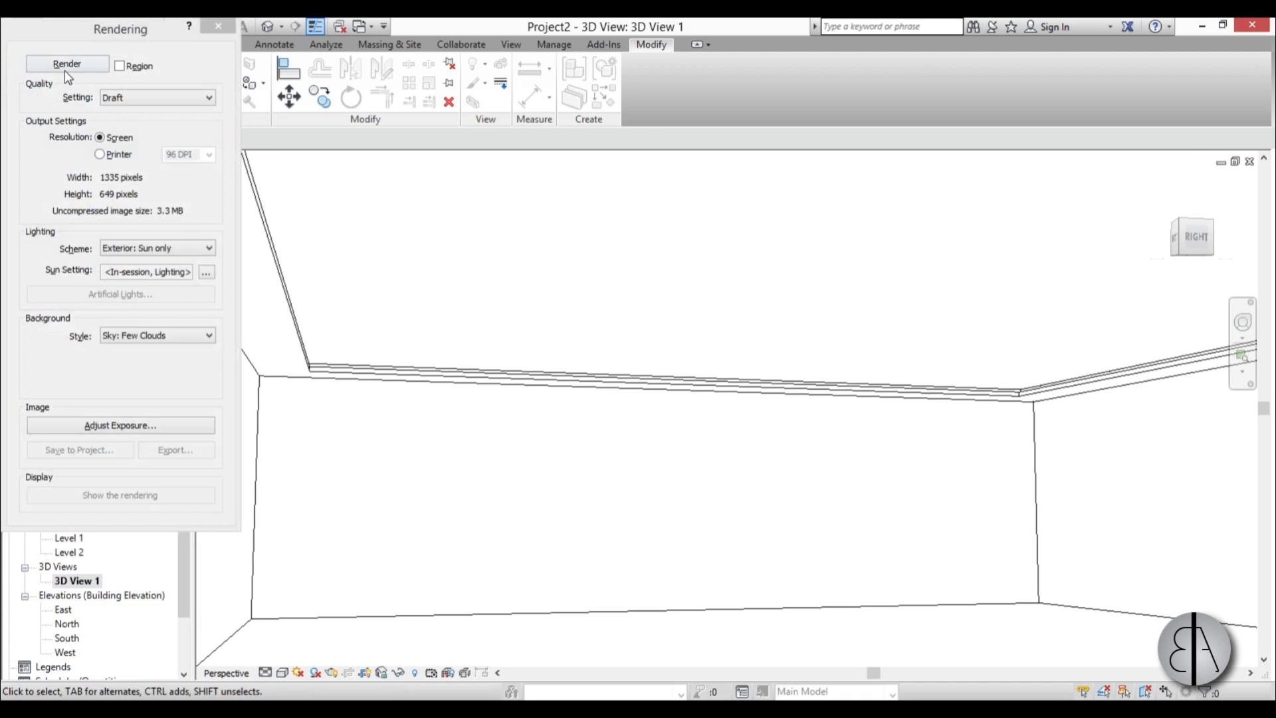
{"action": "left_click", "coordinate": [155, 93]}
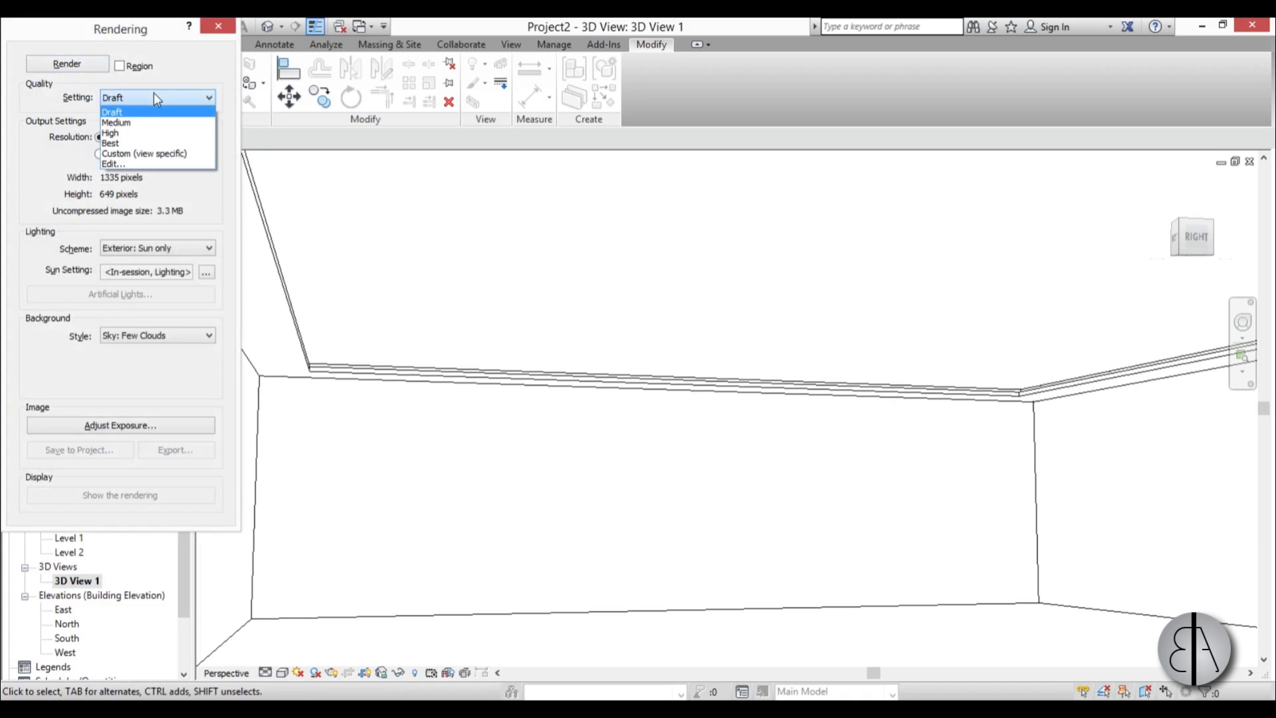
{"action": "left_click", "coordinate": [113, 133]}
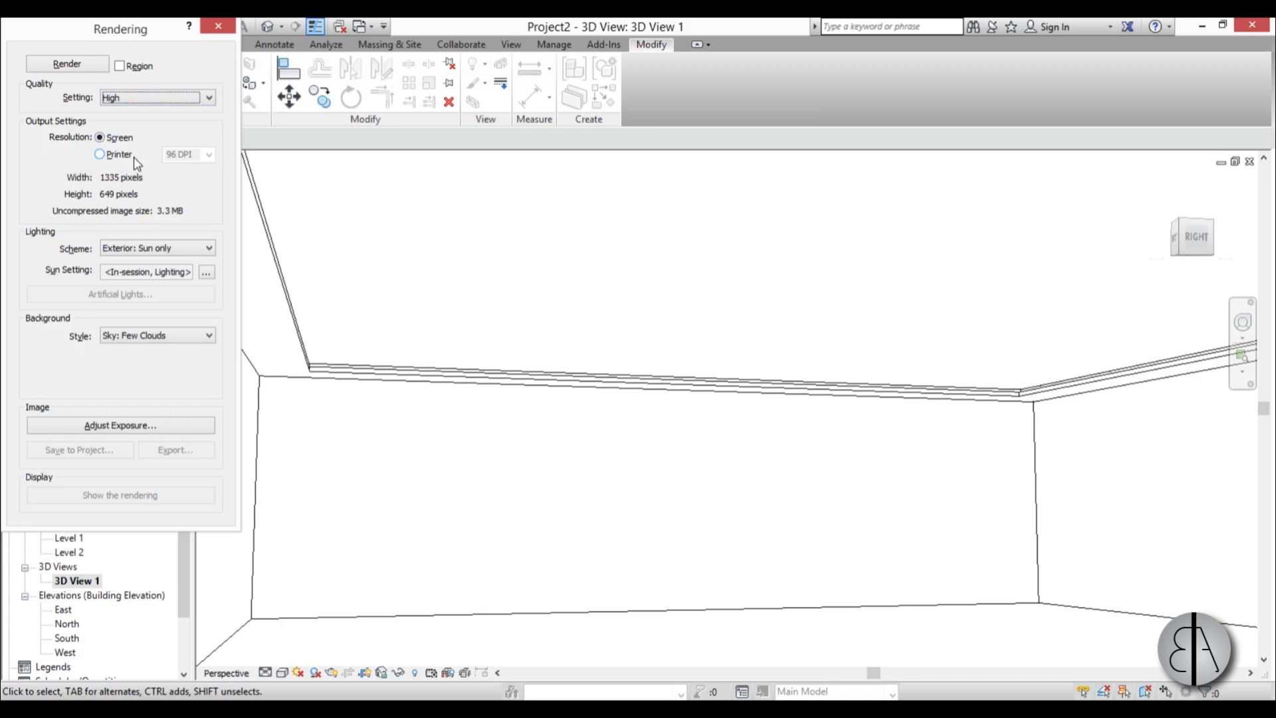
{"action": "left_click", "coordinate": [124, 101]}
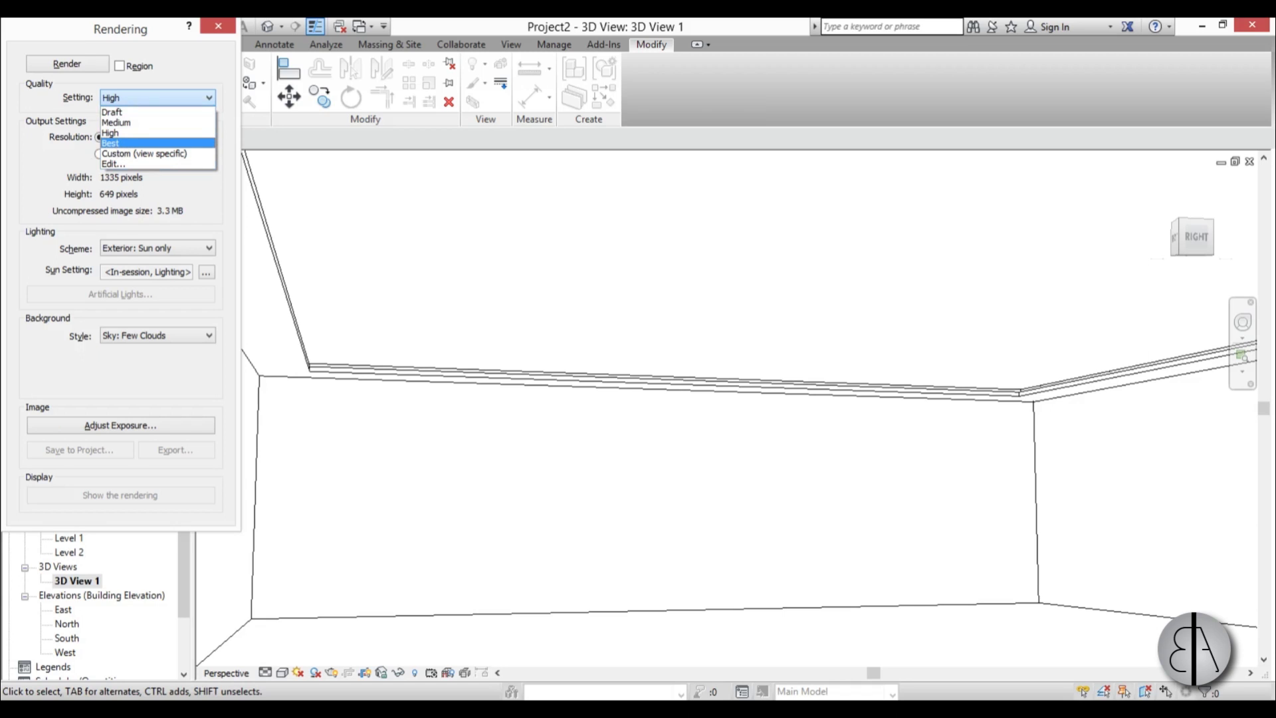
{"action": "left_click", "coordinate": [110, 143]}
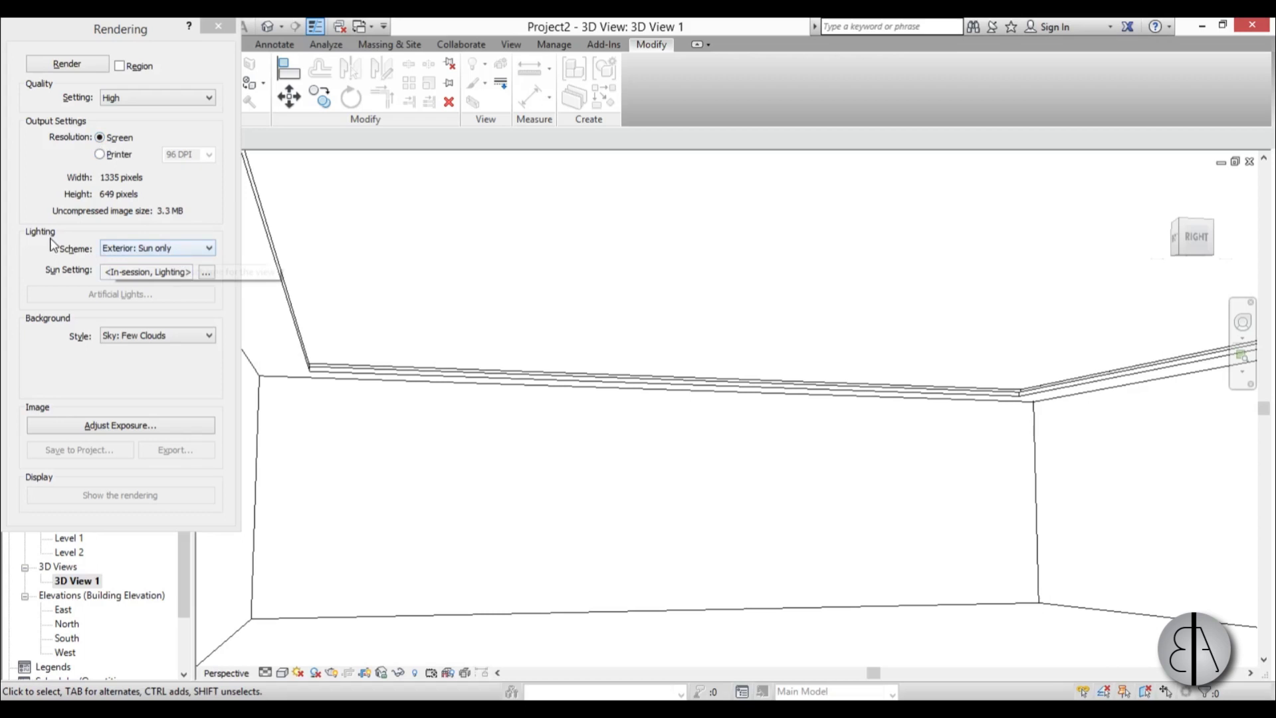
Step: Set the lighting scheme to Interior: Artificial only and render the perspective view of the ceiling cove
{"action": "left_click", "coordinate": [167, 246]}
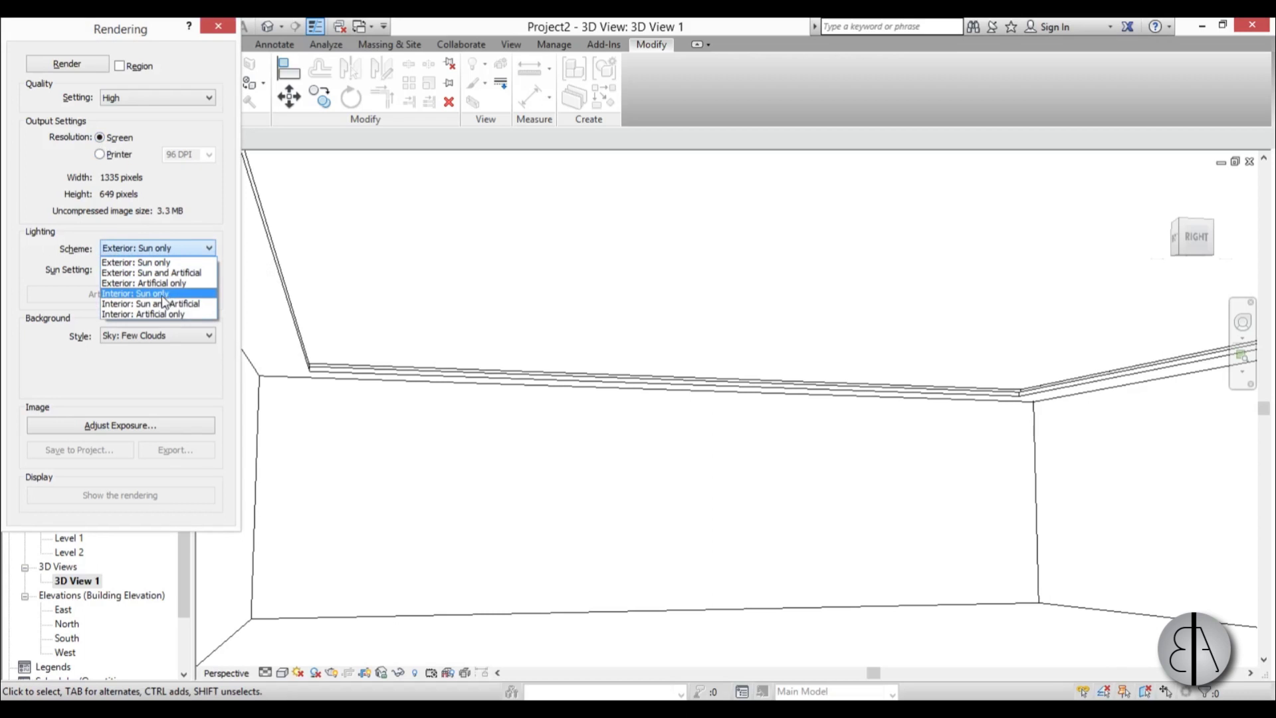
{"action": "left_click", "coordinate": [116, 315]}
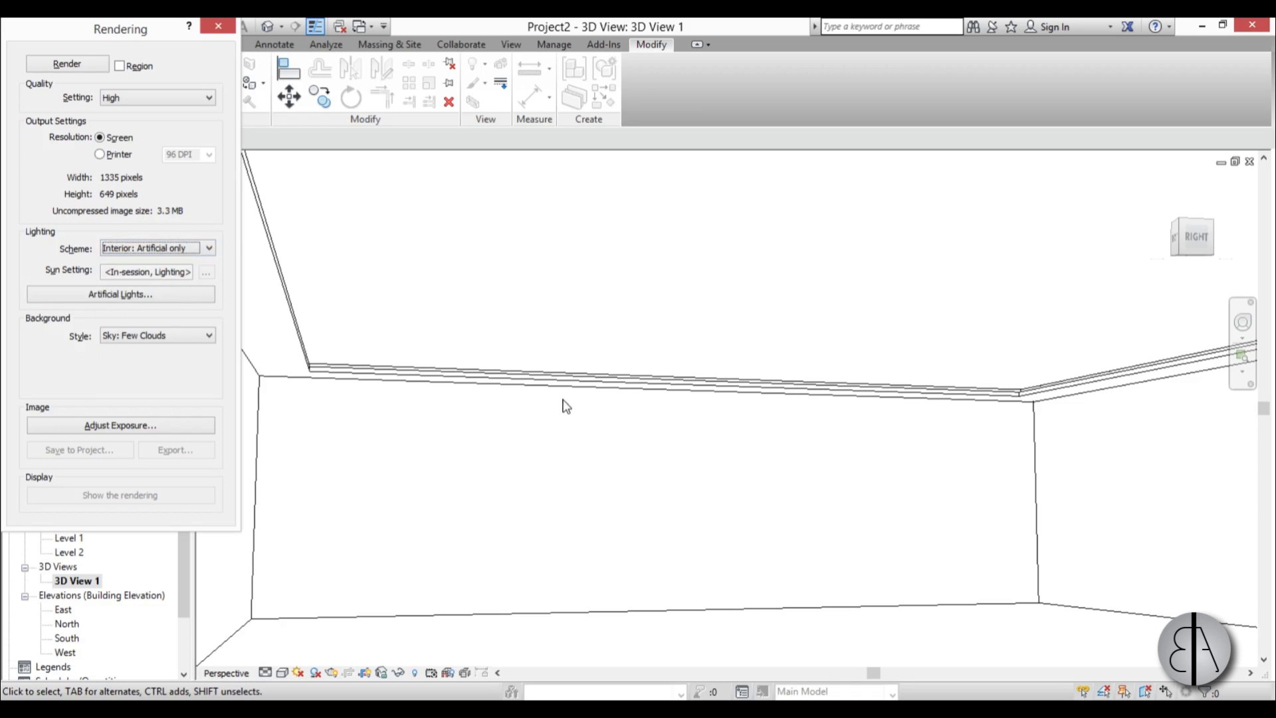
{"action": "left_click", "coordinate": [54, 64]}
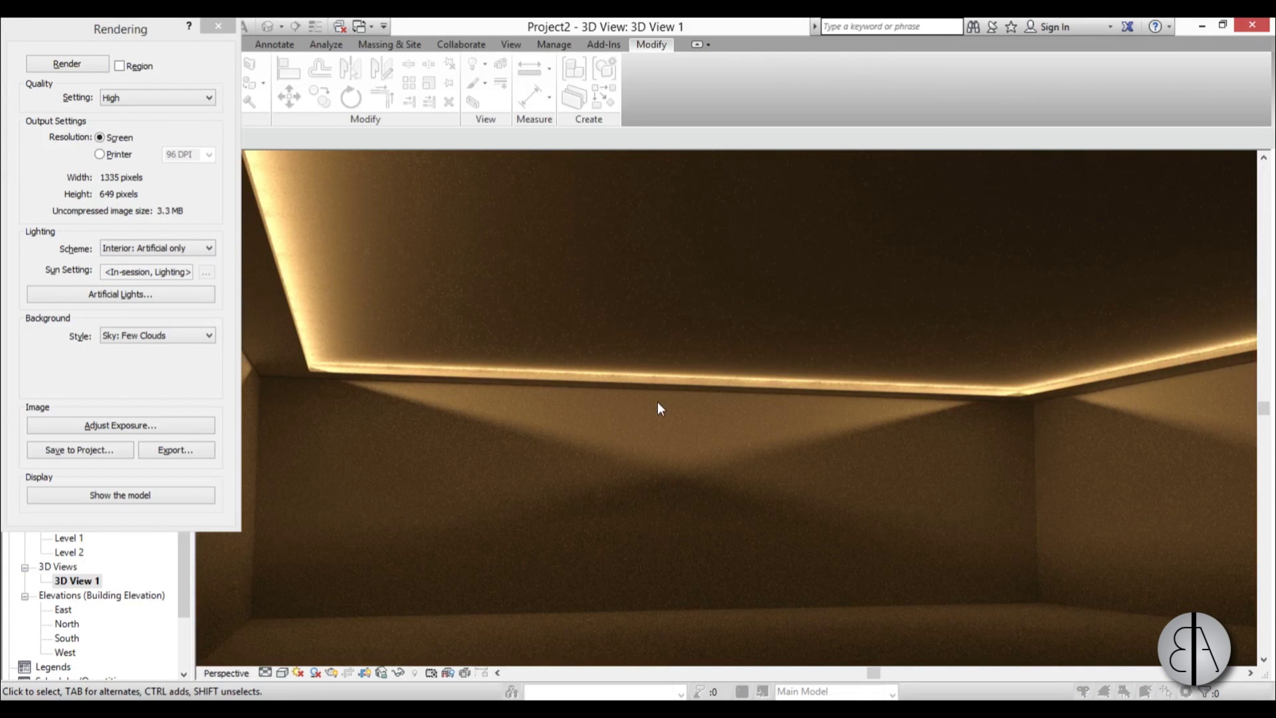
{"action": "scroll", "coordinate": [296, 333], "scroll_direction": "down", "scroll_amount": 2}
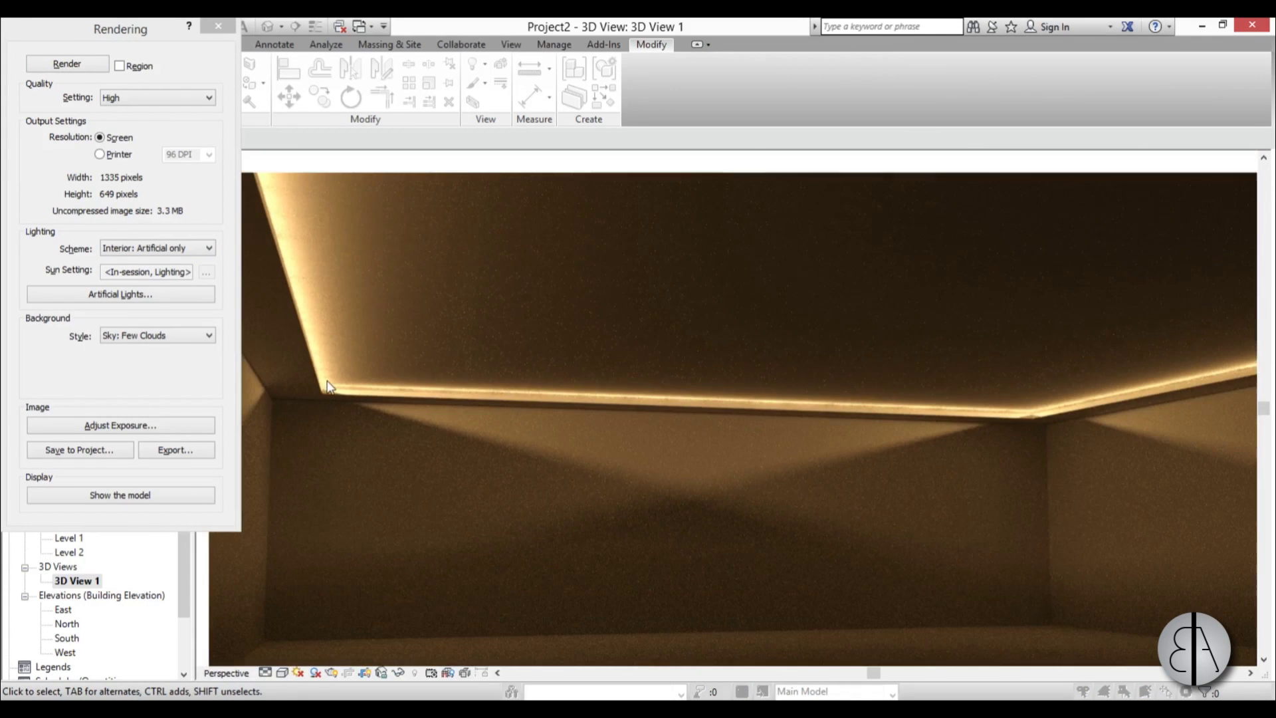